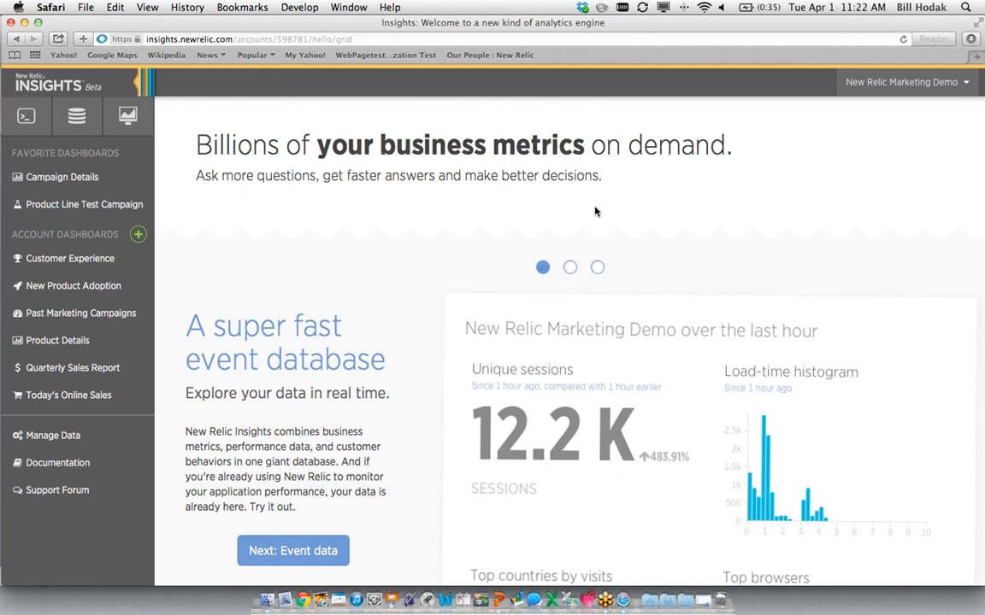
Step: Examine the welcome page's event database introduction and its charts for the last hour
scroll(594, 220, down, 4)
scroll(410, 196, down, 1)
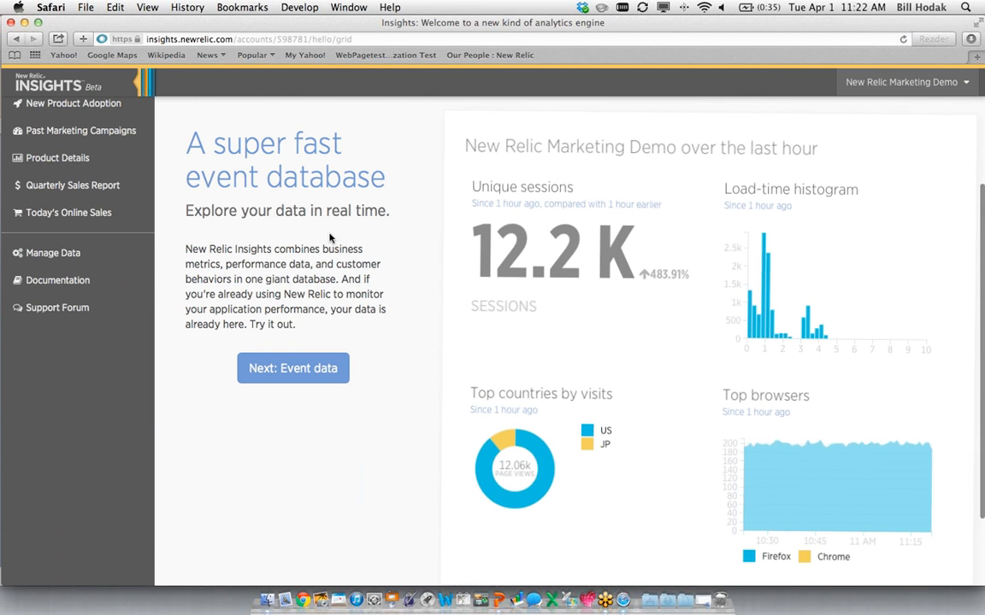
scroll(330, 238, up, 2)
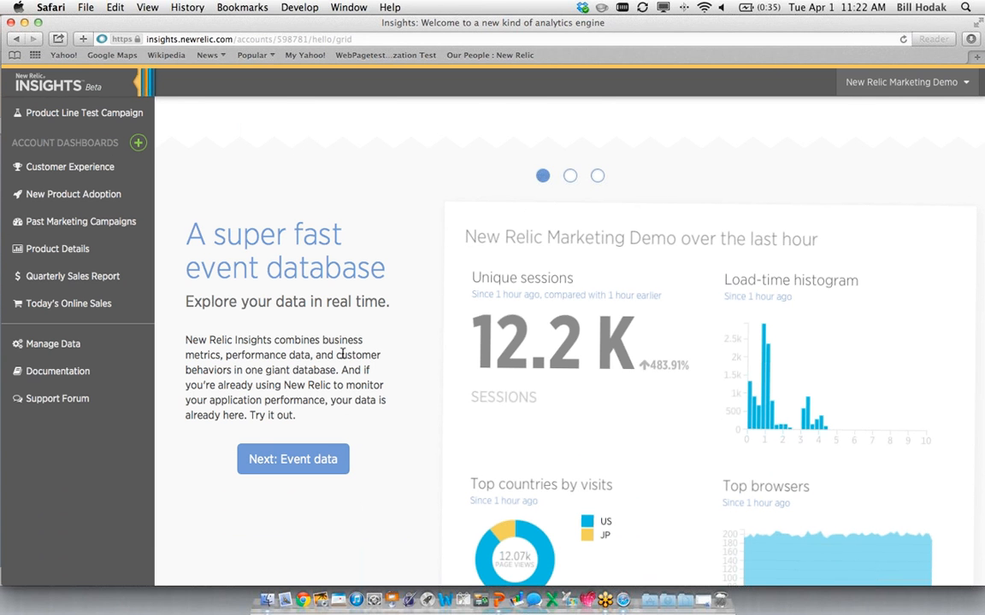
scroll(469, 425, up, 1)
scroll(469, 425, up, 3)
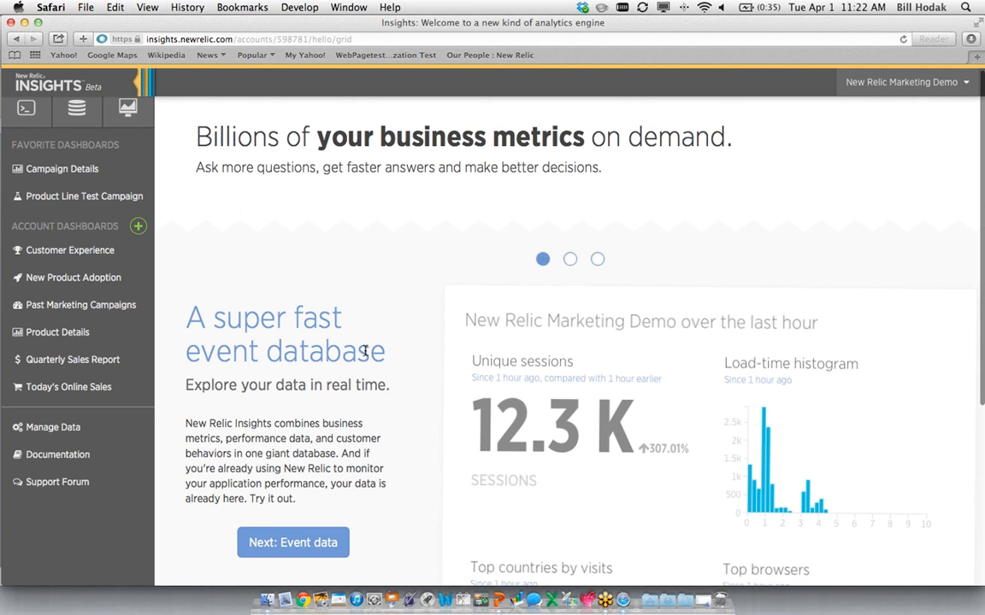
scroll(365, 351, down, 5)
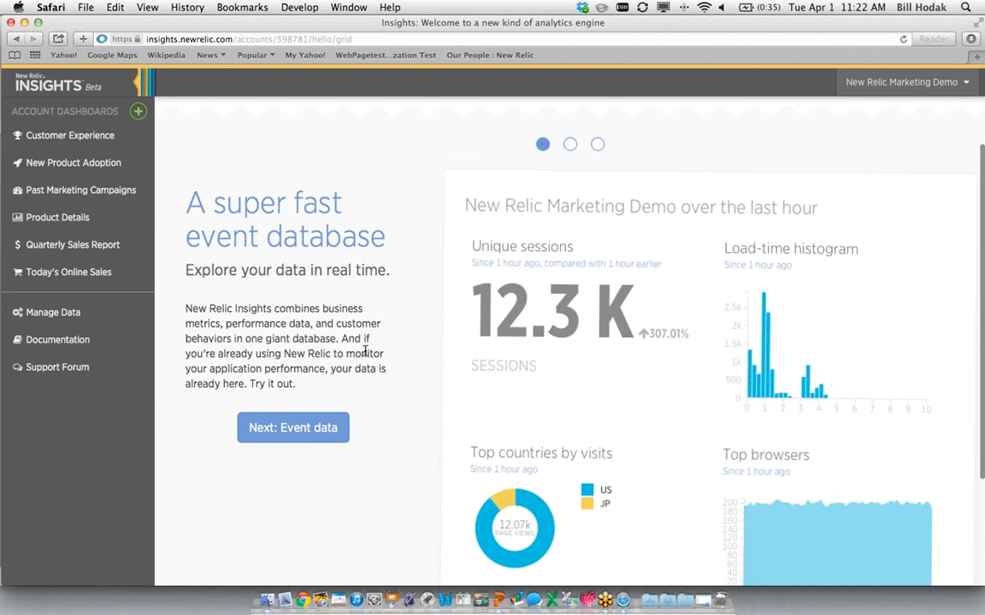
scroll(365, 350, down, 2)
scroll(365, 351, up, 6)
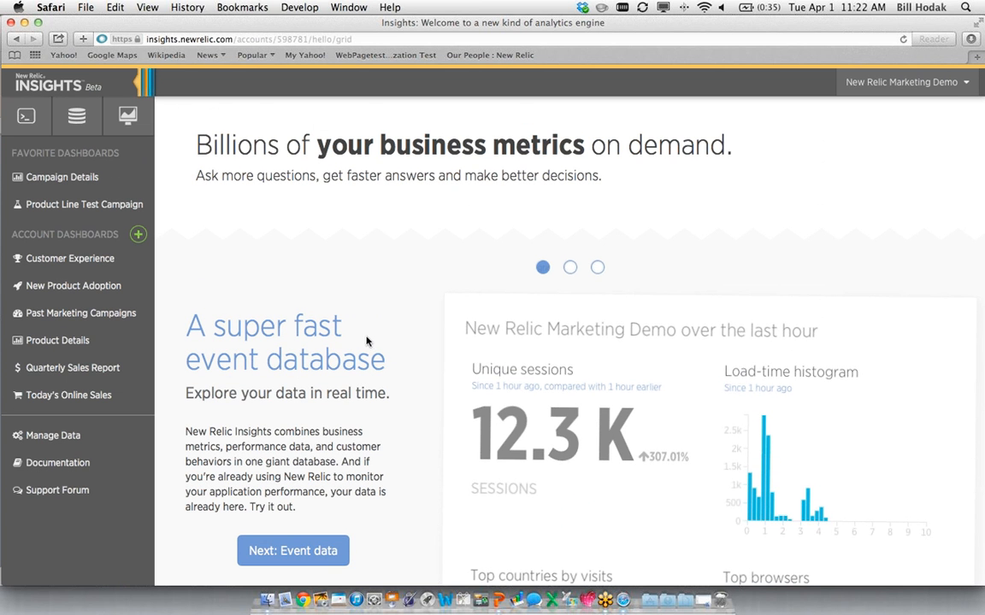
Step: Open the Data Explorer and display the PageView events
click(78, 122)
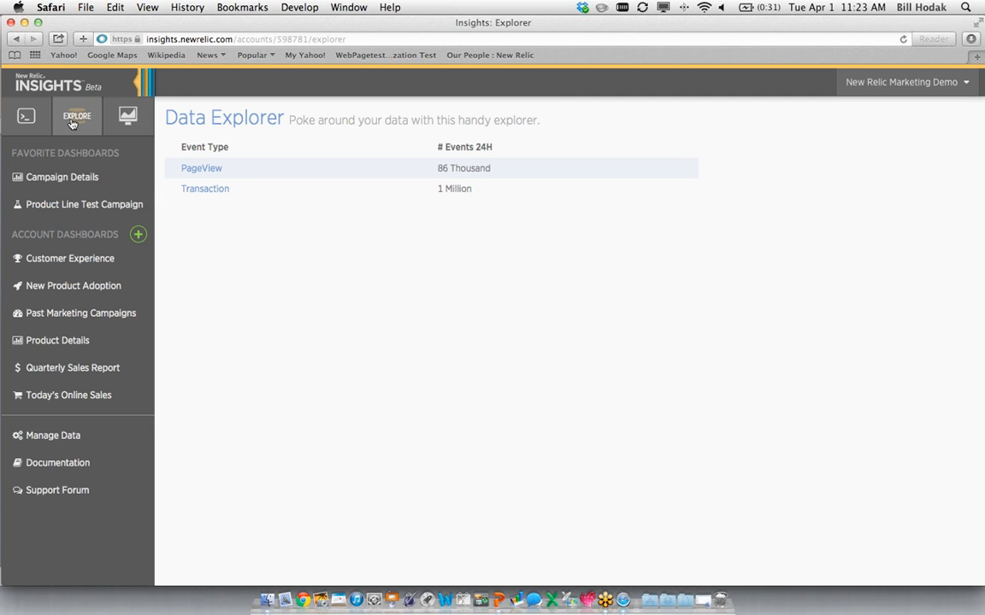
drag(206, 119, 258, 119)
click(258, 181)
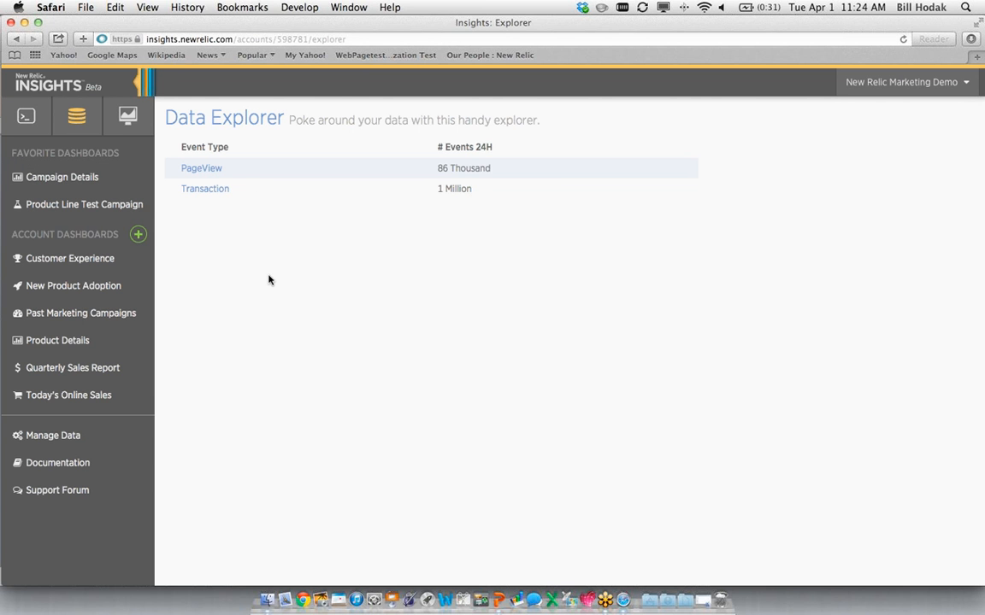
click(207, 169)
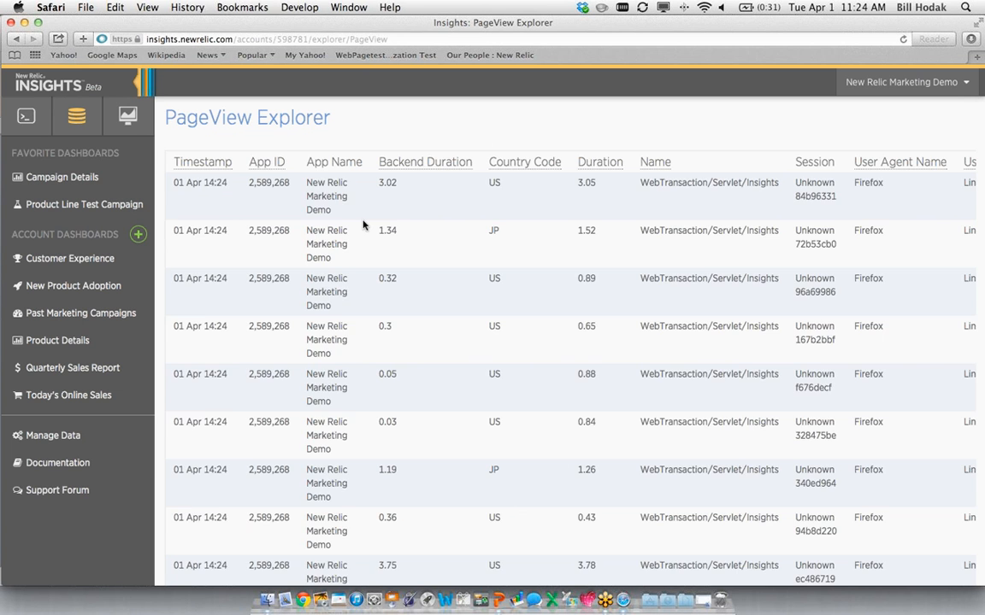
Step: Examine the attributes recorded for PageView events, including Backend Duration, Country Code and Duration
scroll(362, 224, right, 5)
scroll(363, 225, left, 5)
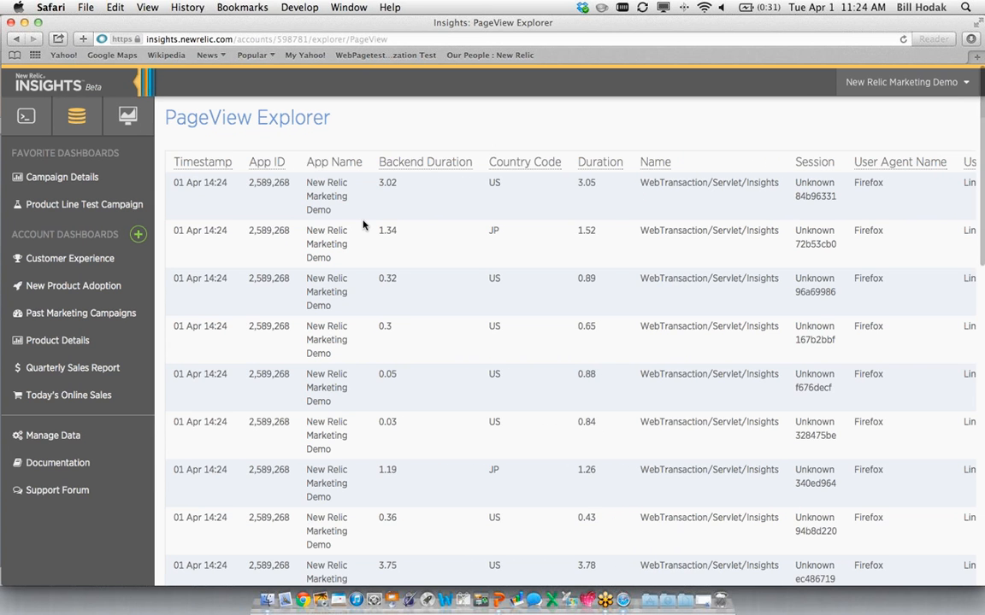
scroll(362, 224, down, 1)
scroll(363, 225, down, 5)
scroll(365, 222, up, 5)
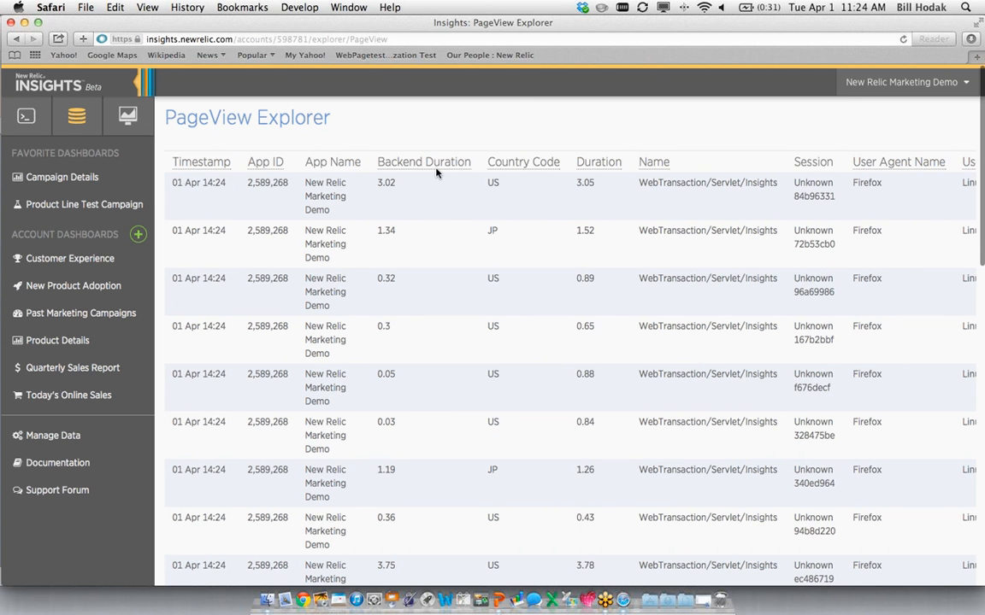
scroll(486, 249, right, 2)
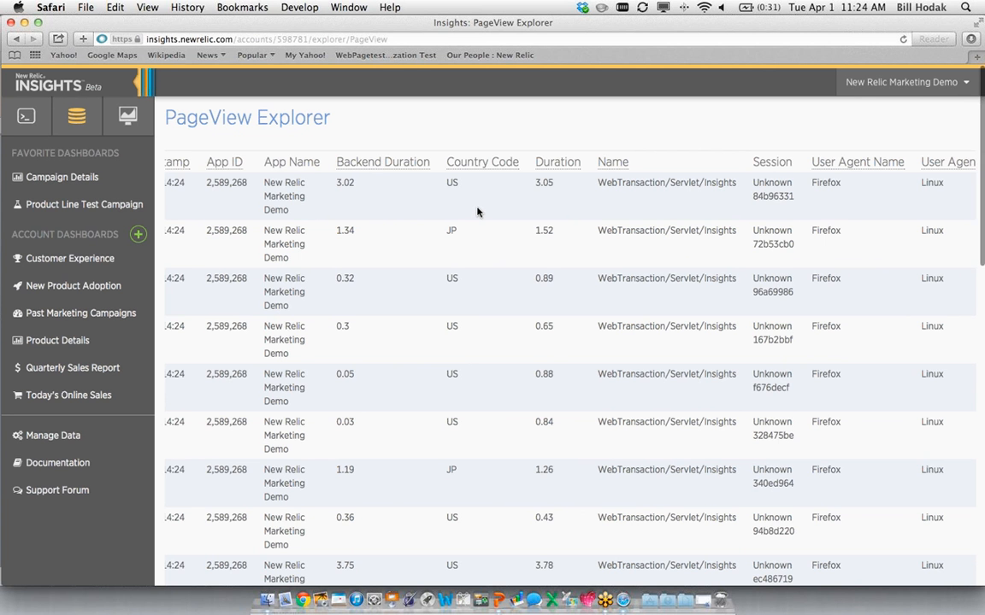
scroll(477, 211, right, 1)
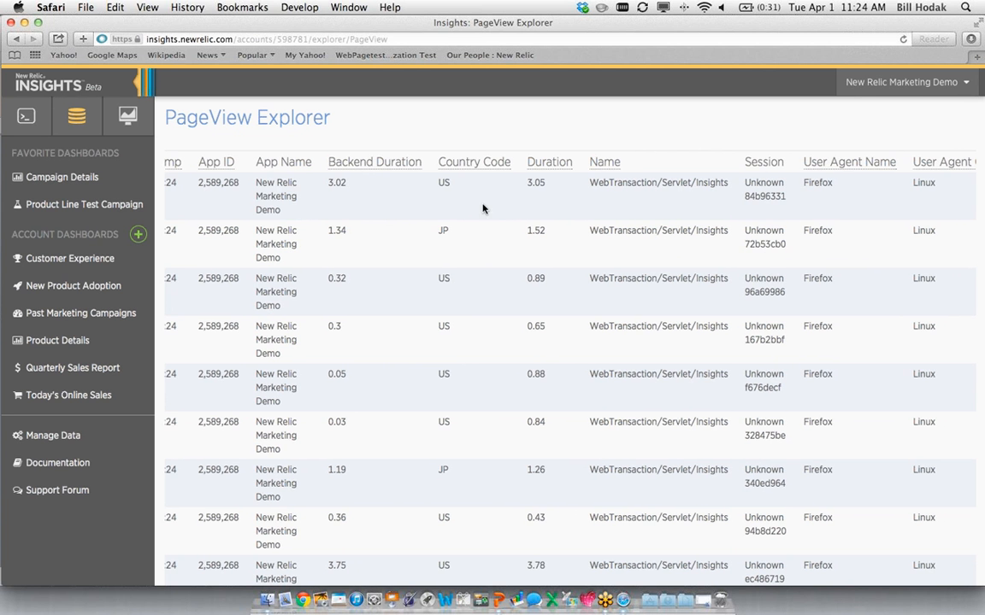
double_click(536, 183)
click(542, 208)
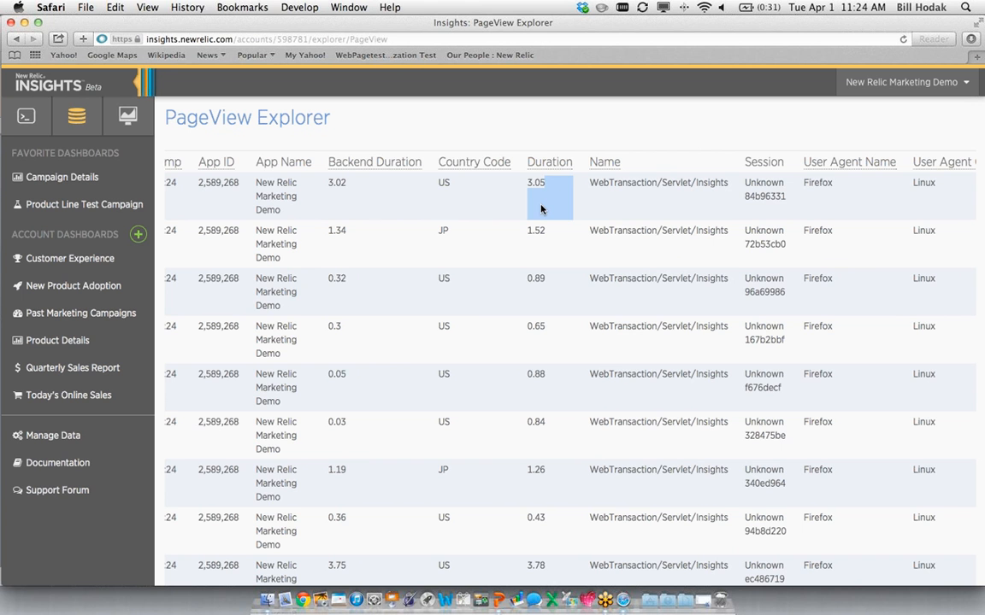
Step: Return to the list of event types and display the Transaction events
click(72, 119)
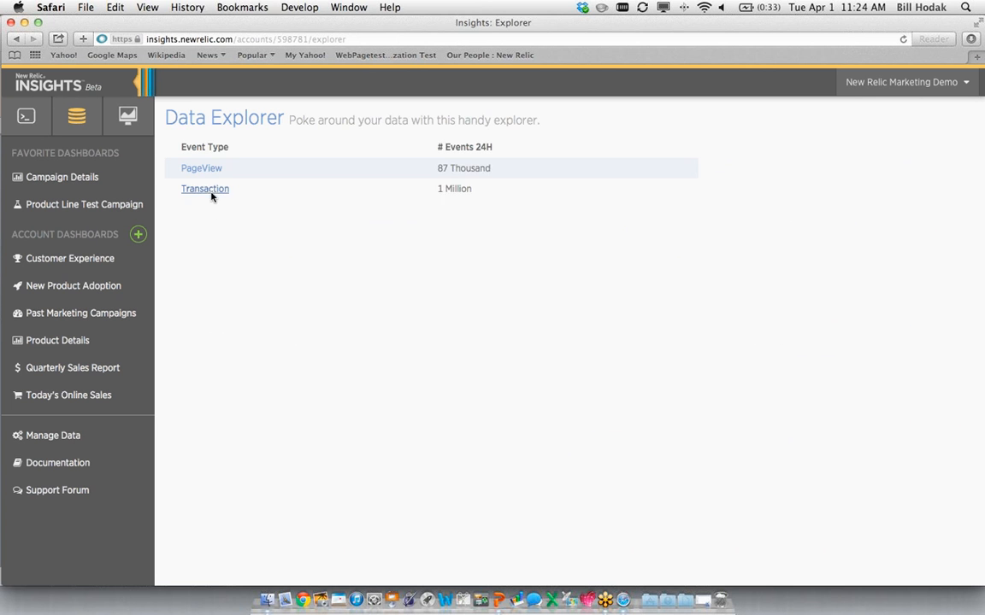
click(211, 191)
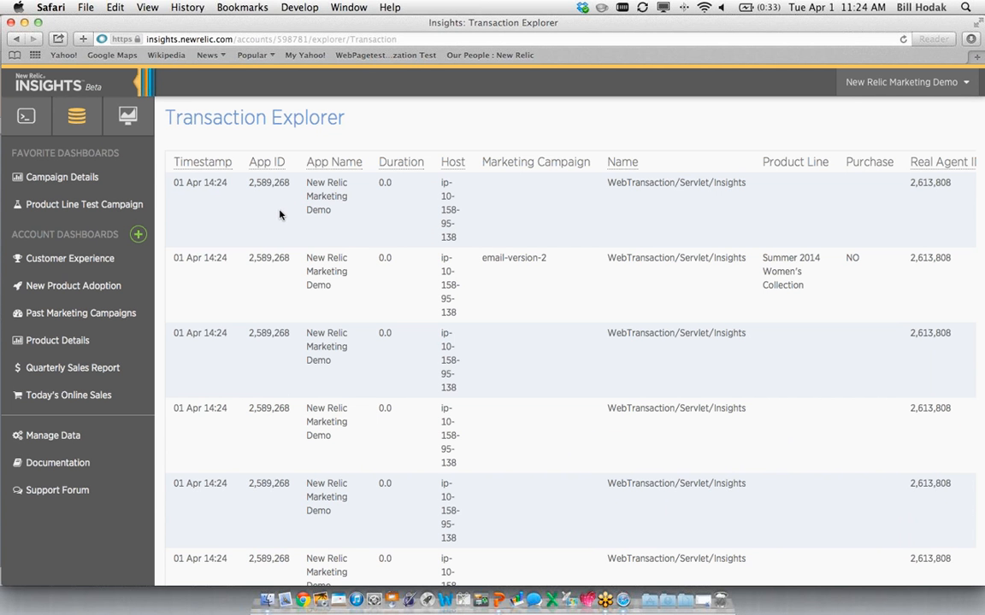
scroll(314, 211, right, 2)
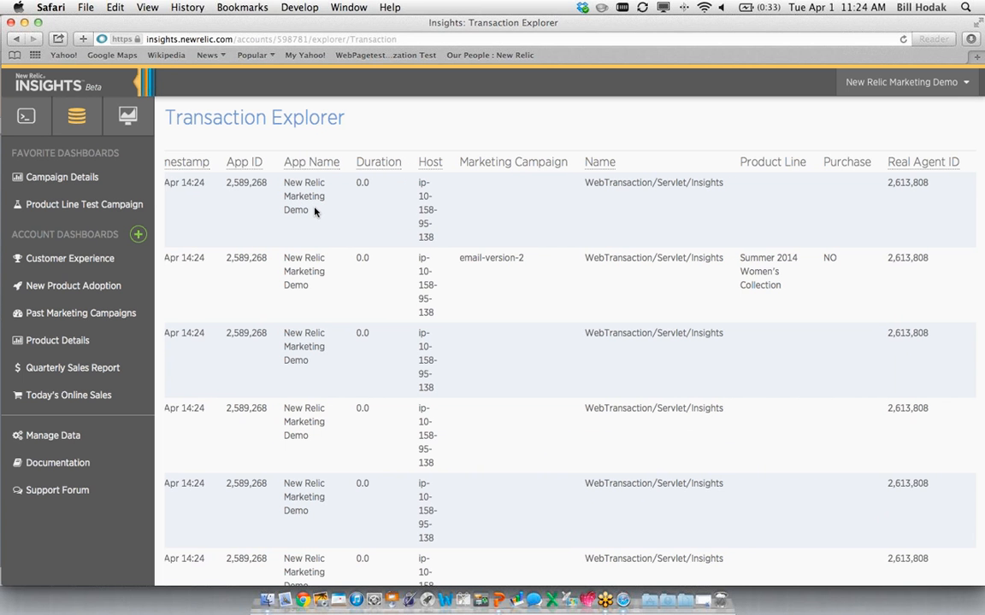
scroll(314, 211, right, 3)
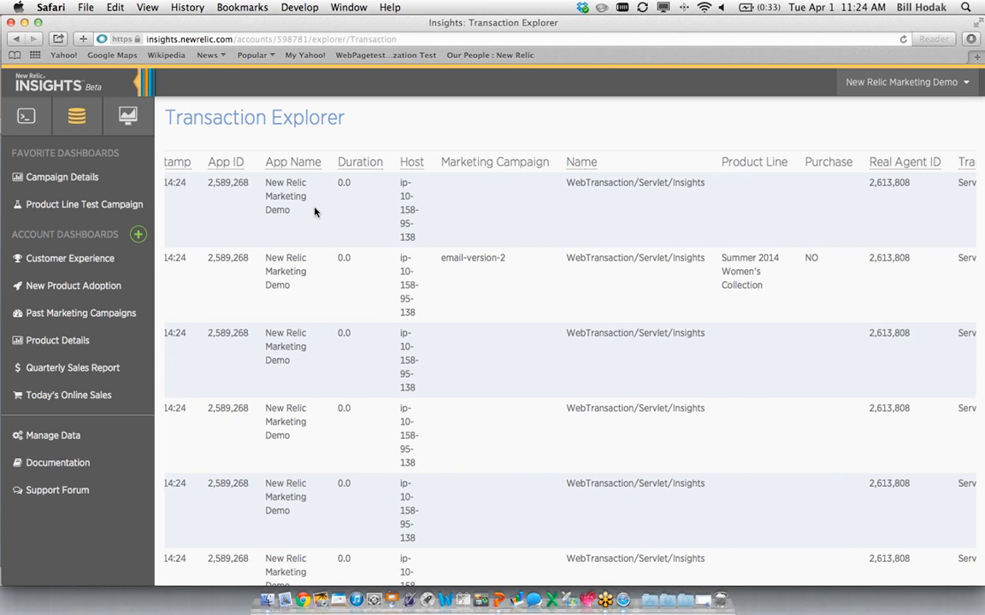
Step: Examine the Transaction attributes, especially the Marketing Campaign, Product Line and Purchase columns
drag(436, 161, 544, 163)
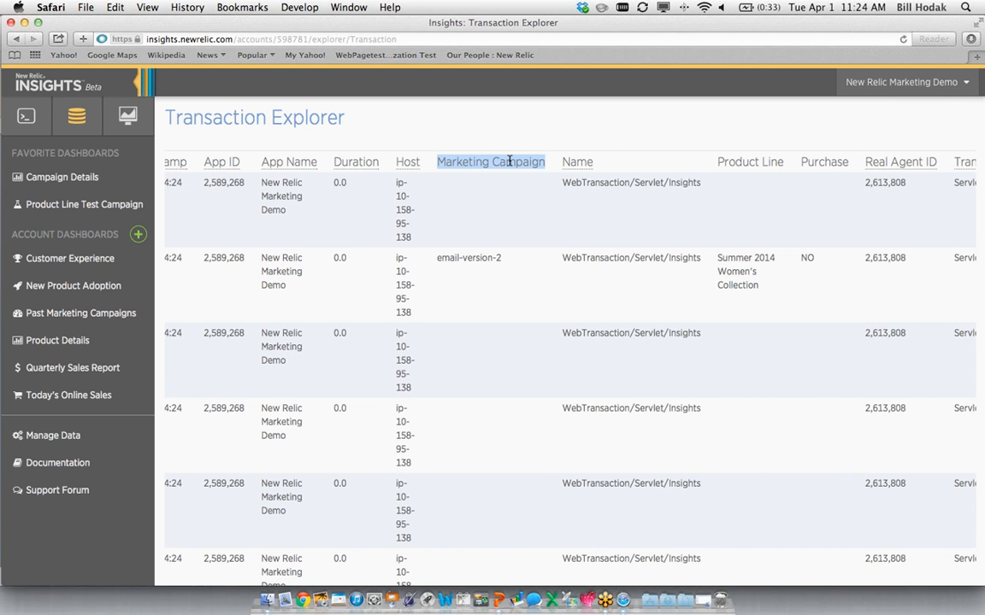
click(449, 162)
drag(437, 162, 544, 164)
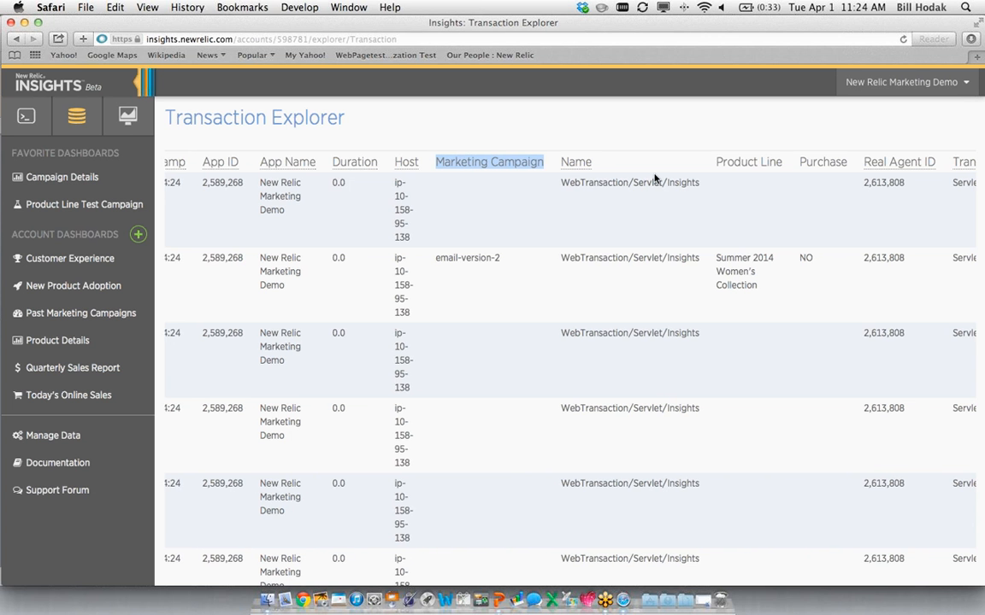
scroll(675, 170, right, 2)
drag(694, 162, 751, 163)
scroll(746, 167, right, 1)
double_click(747, 166)
scroll(745, 169, right, 4)
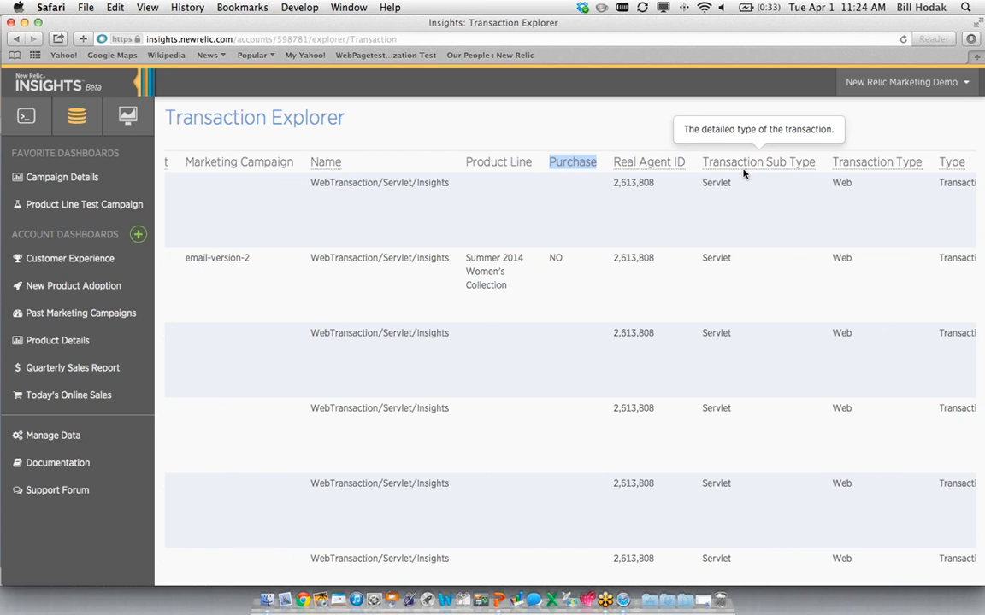
scroll(743, 173, right, 3)
scroll(742, 174, left, 10)
click(806, 197)
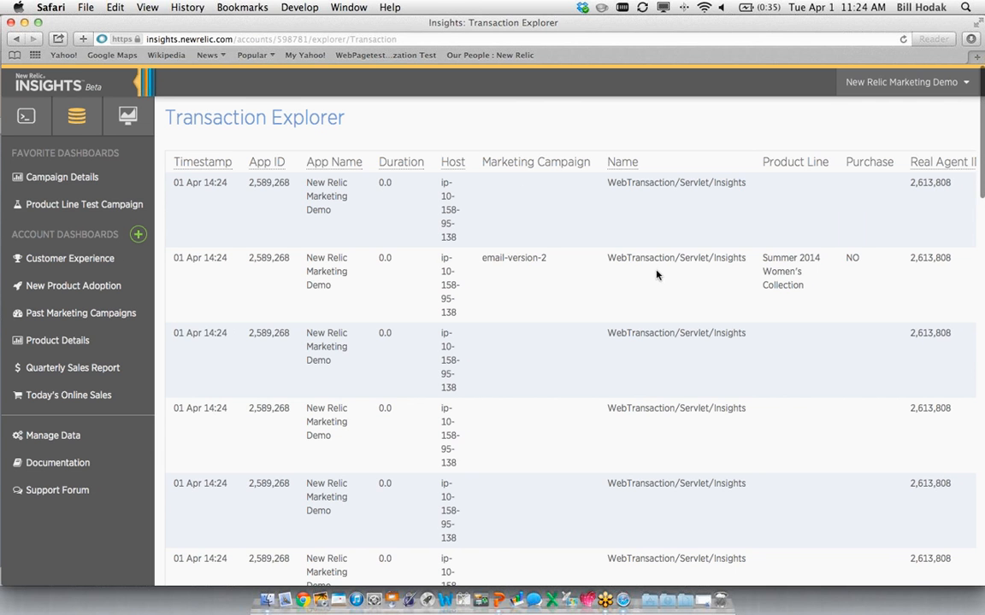
Step: Look at the Campaign Details dashboard and return to the Product Line Test Campaign dashboard
click(73, 179)
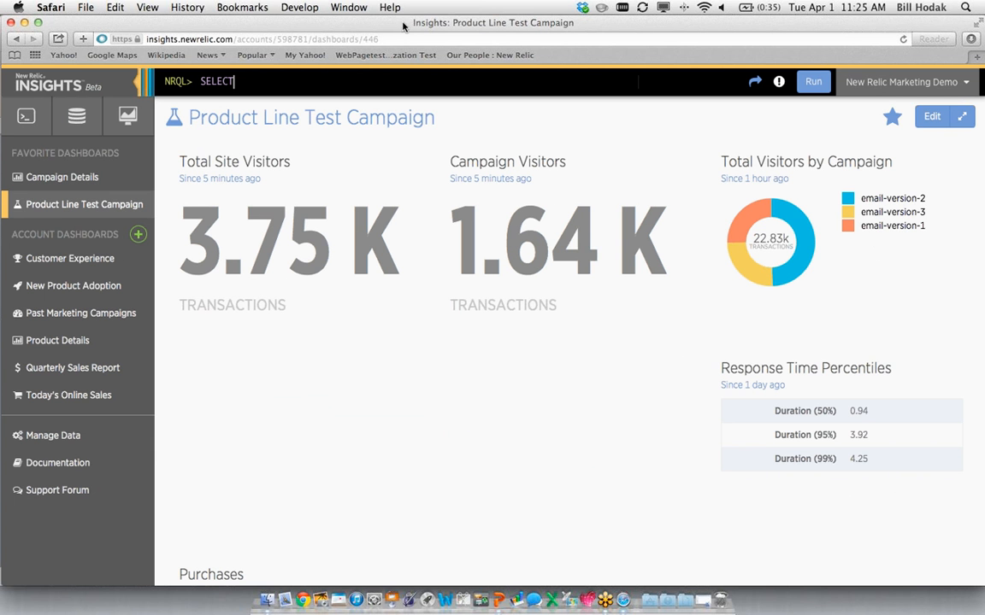
drag(393, 27, 391, 29)
click(85, 176)
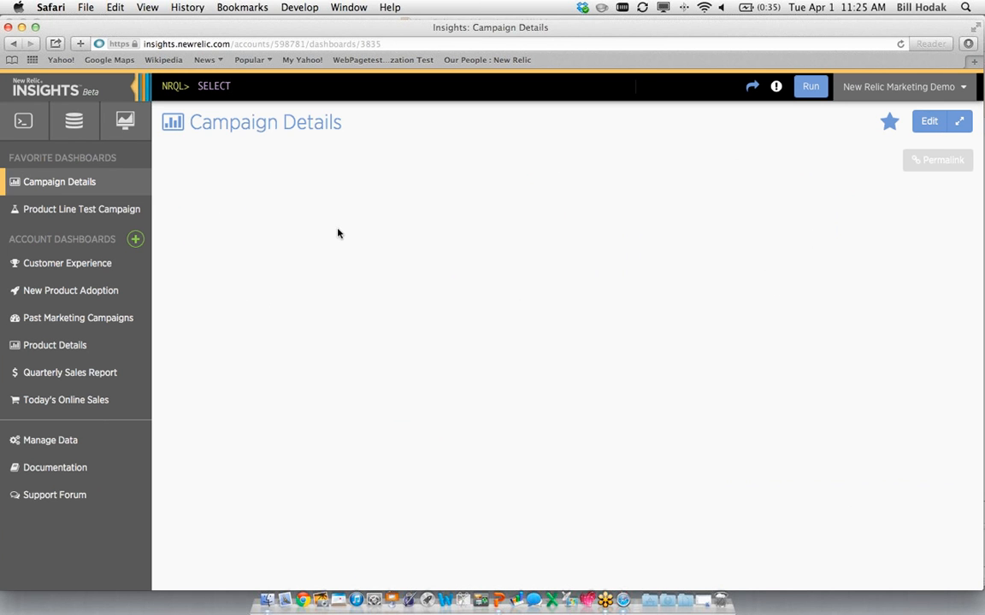
click(104, 206)
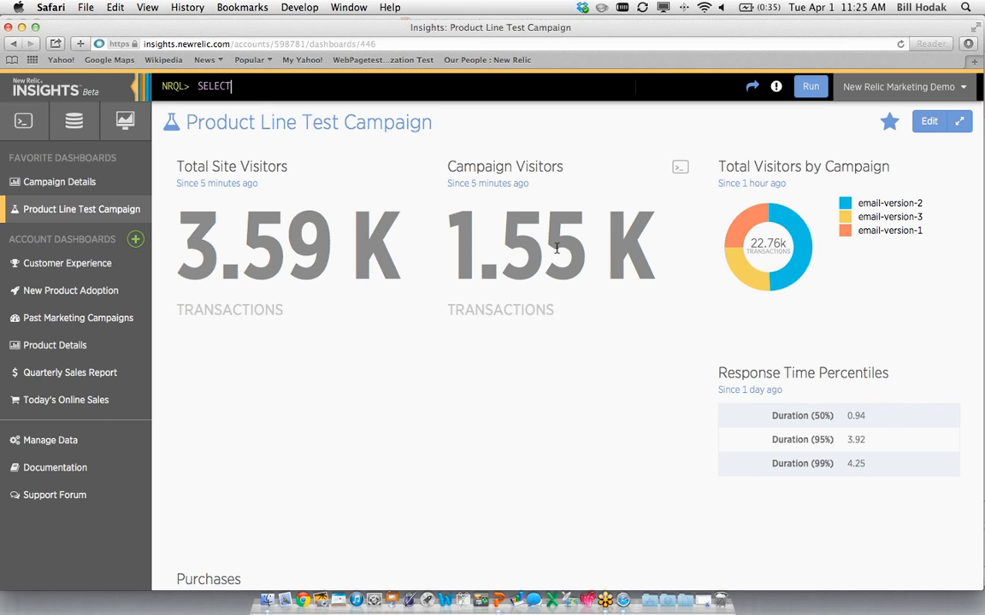
Step: Show the NRQL queries behind the Total Site Visitors, Campaign Visitors and Total Visitors by Campaign charts, and review the Purchases chart
drag(176, 166, 263, 167)
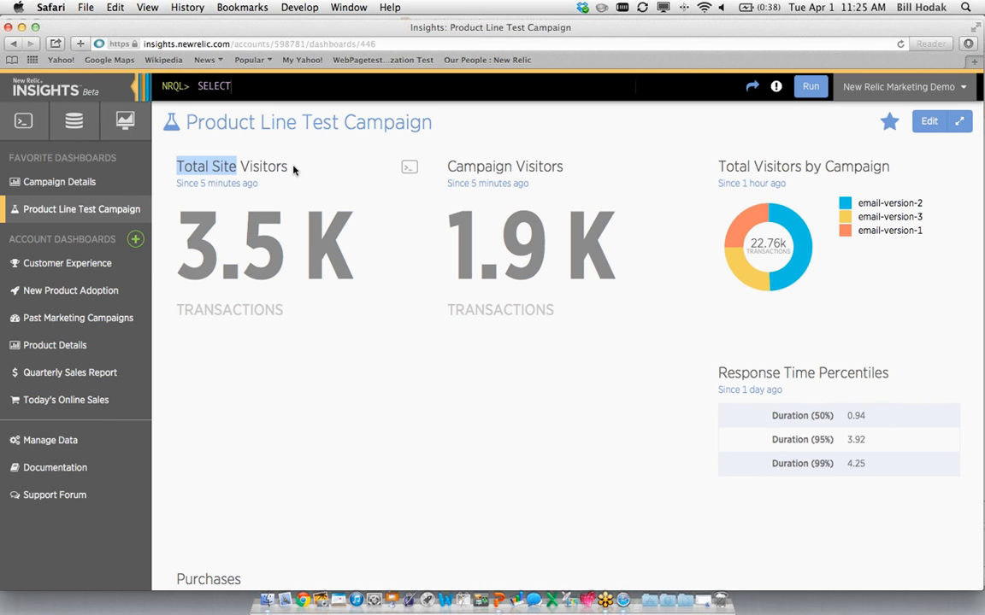
click(409, 167)
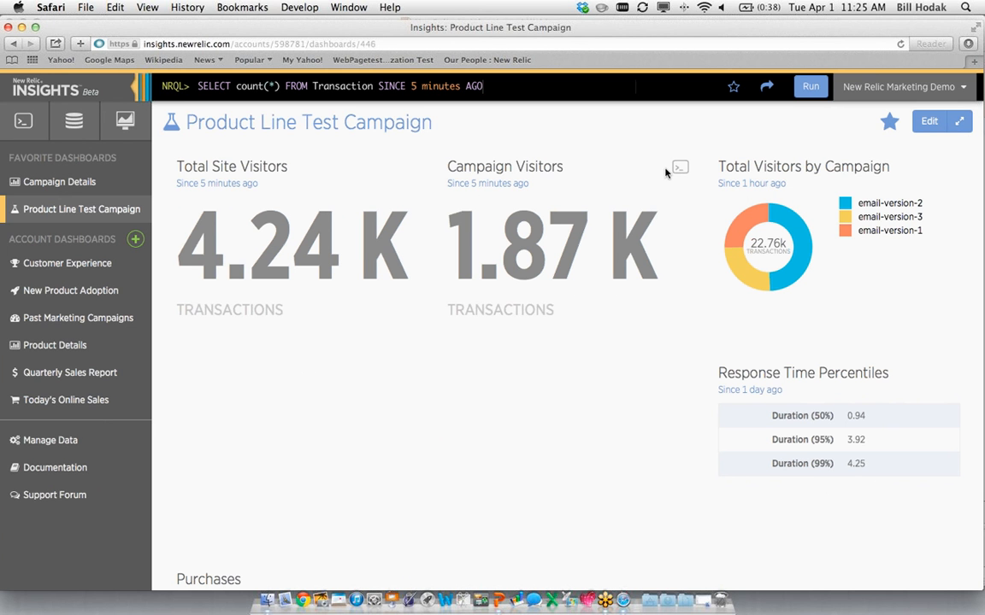
drag(465, 168, 519, 169)
click(651, 176)
click(680, 167)
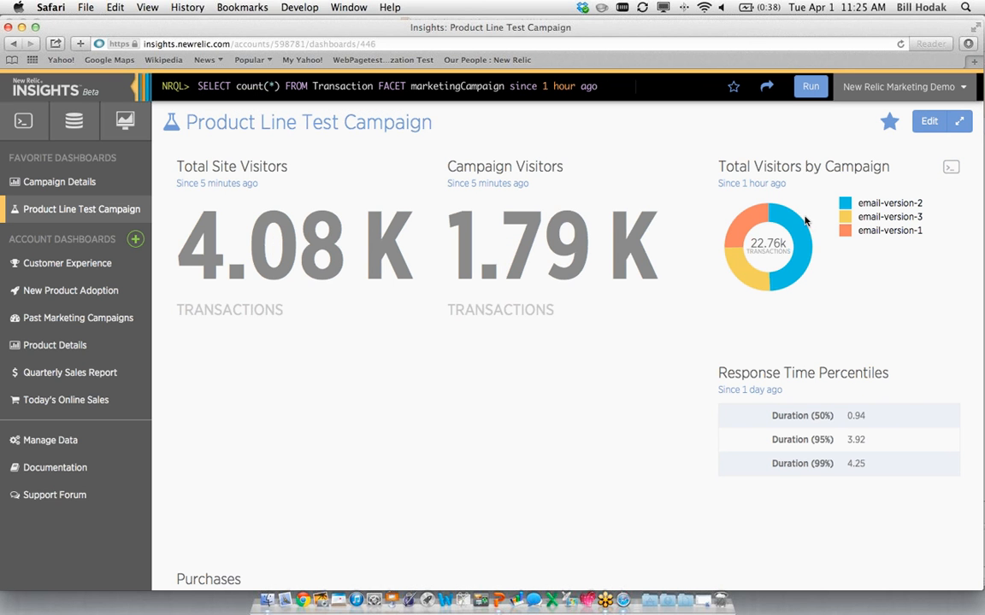
scroll(795, 367, down, 10)
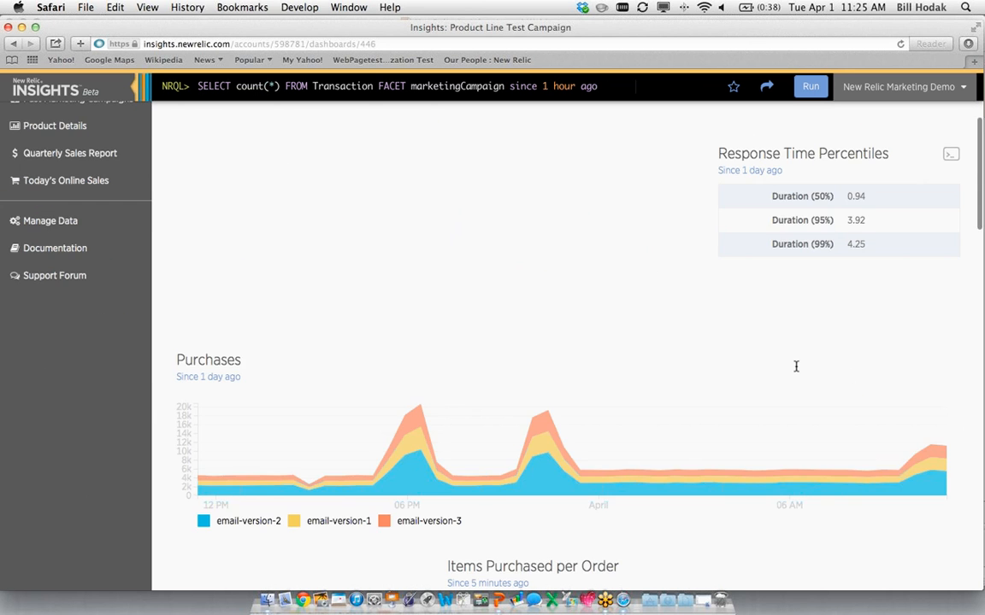
scroll(796, 369, up, 10)
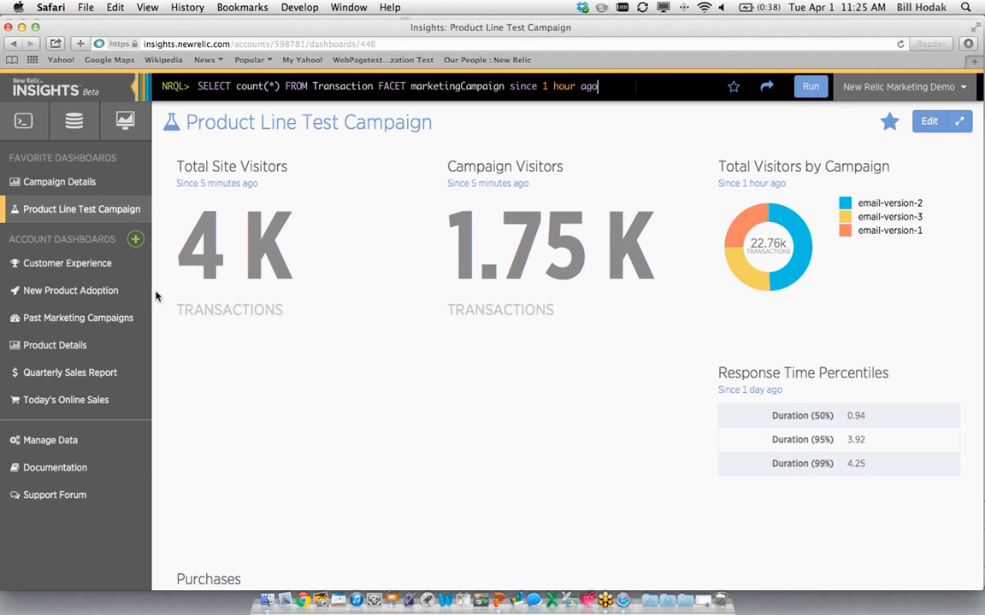
Step: Create a new account dashboard titled "Webinar Dashboard" and finish editing it
click(136, 243)
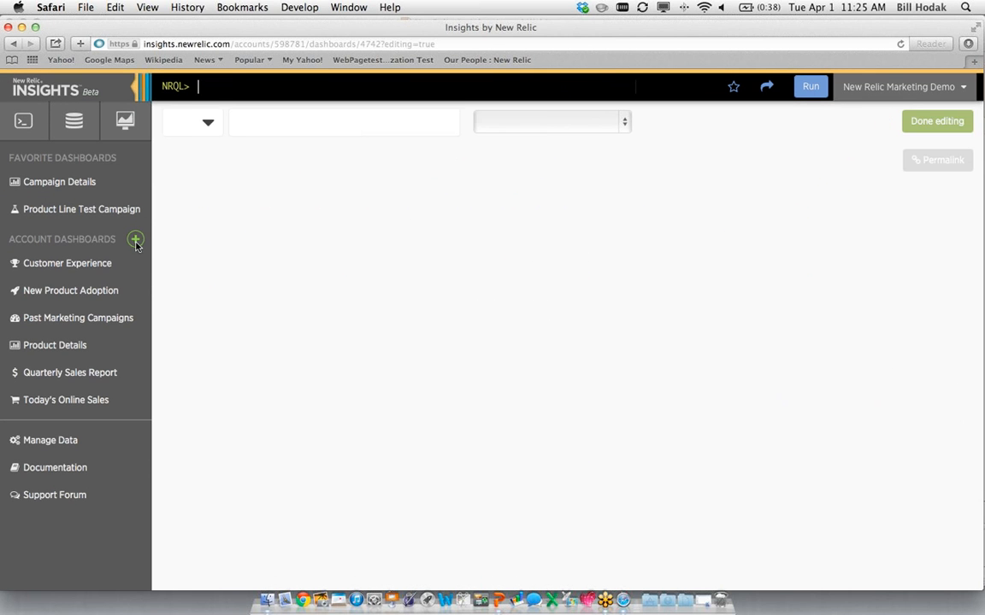
double_click(325, 124)
text(EW)
key(BackSpace)
key(BackSpace)
text(Webinar)
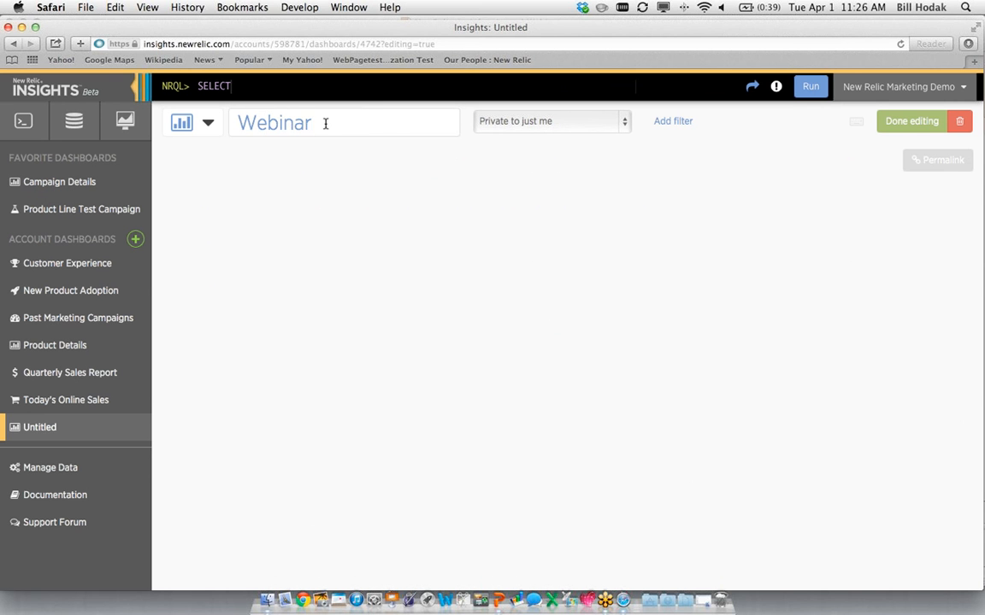
text( Dashboard)
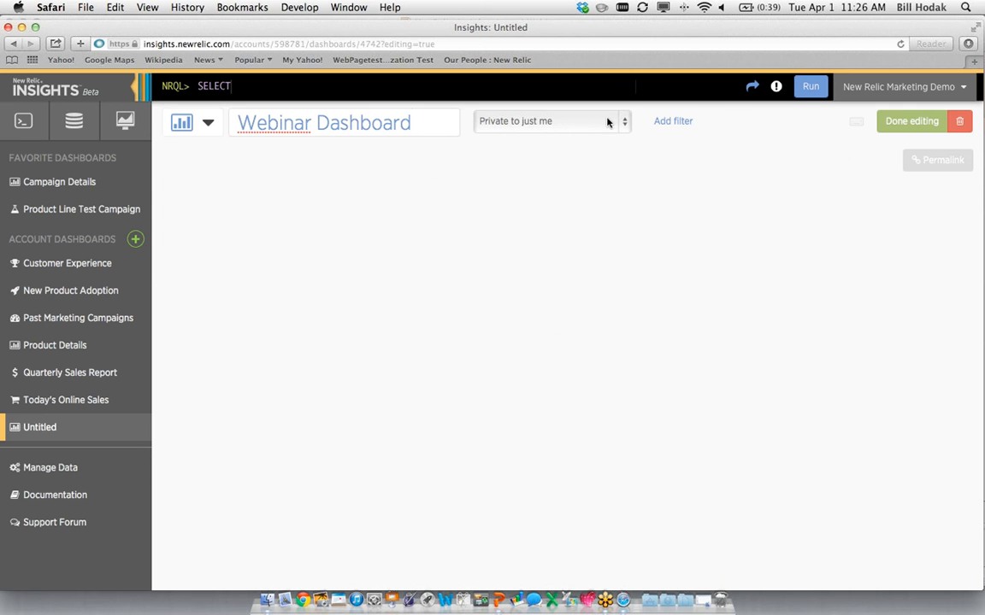
click(906, 121)
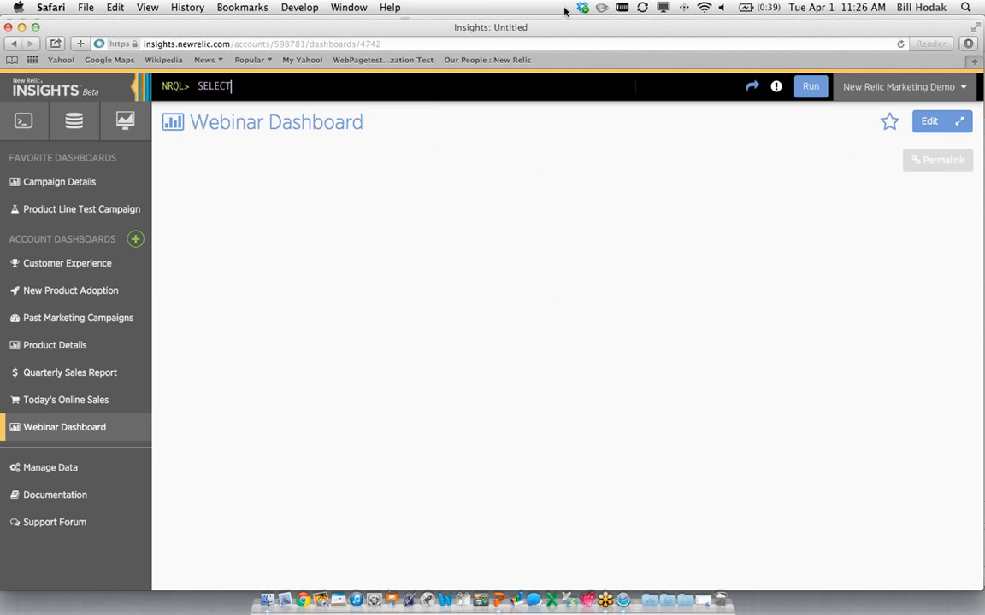
Step: Run the NRQL query SELECT count(*) FROM Transaction SINCE 5 minutes AGO
text(count(*)
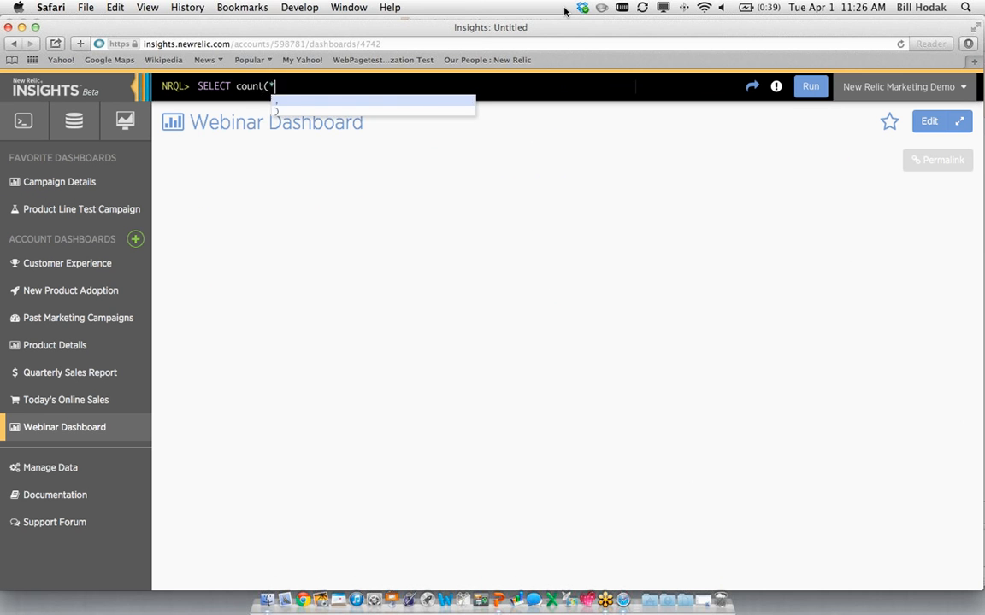
text() FROM)
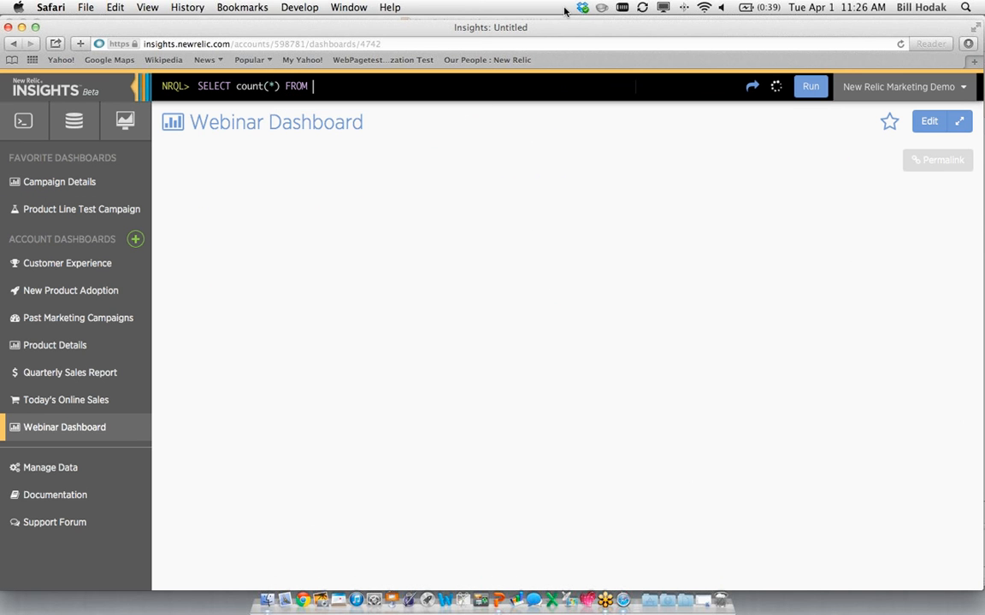
key(Down)
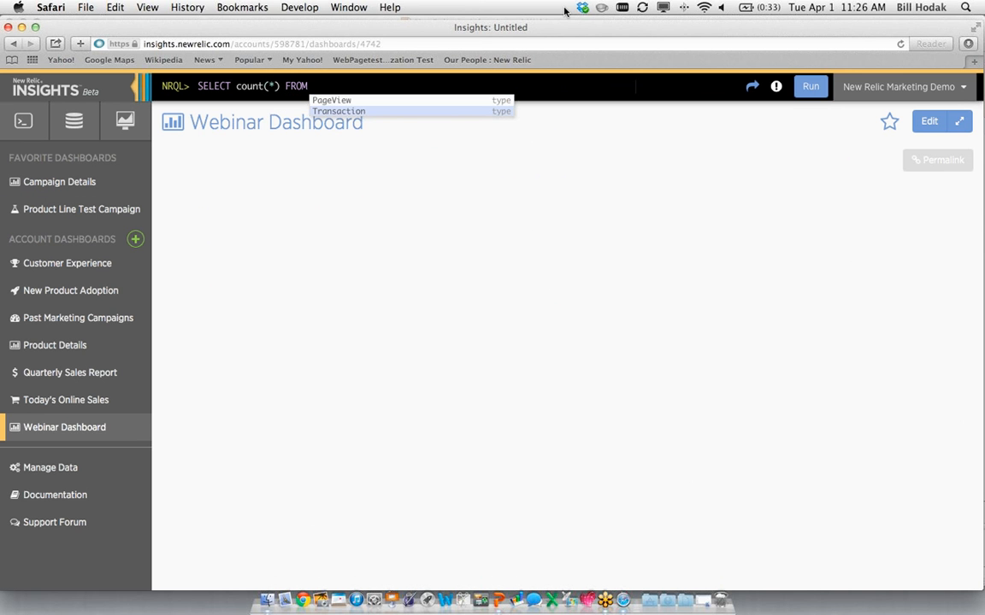
key(Return)
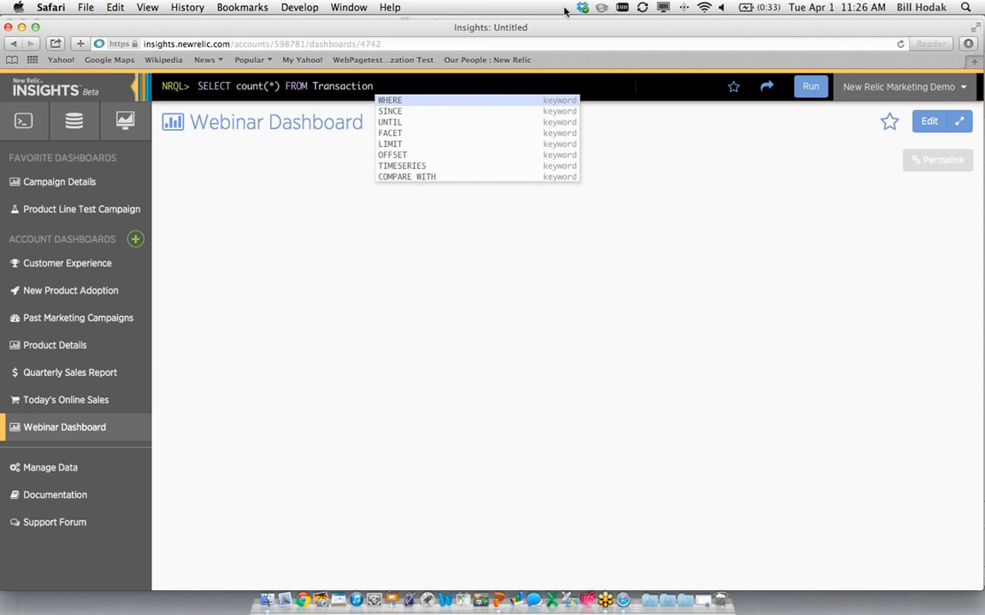
click(396, 111)
text(5)
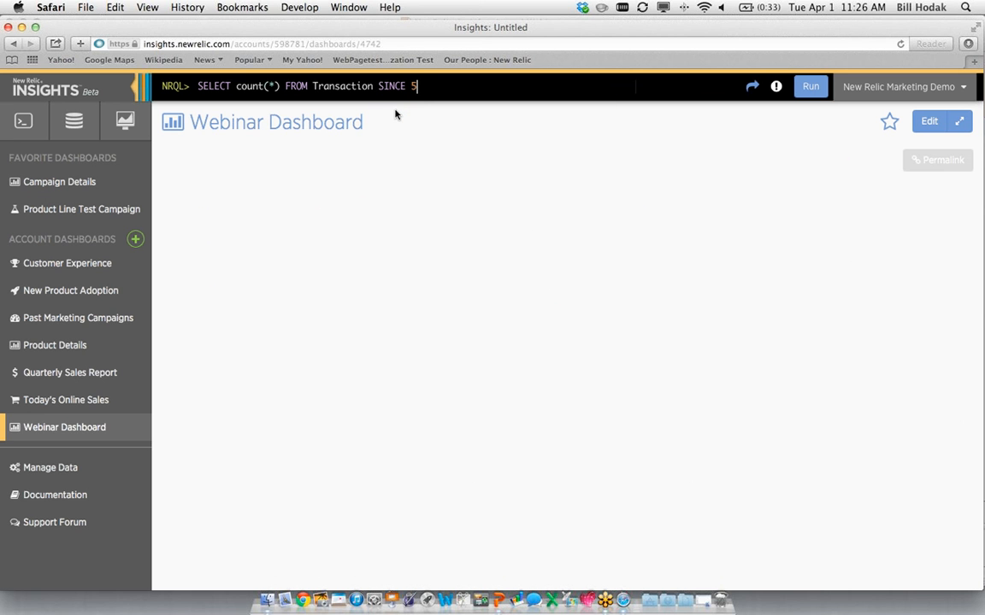
text( minutes AGO)
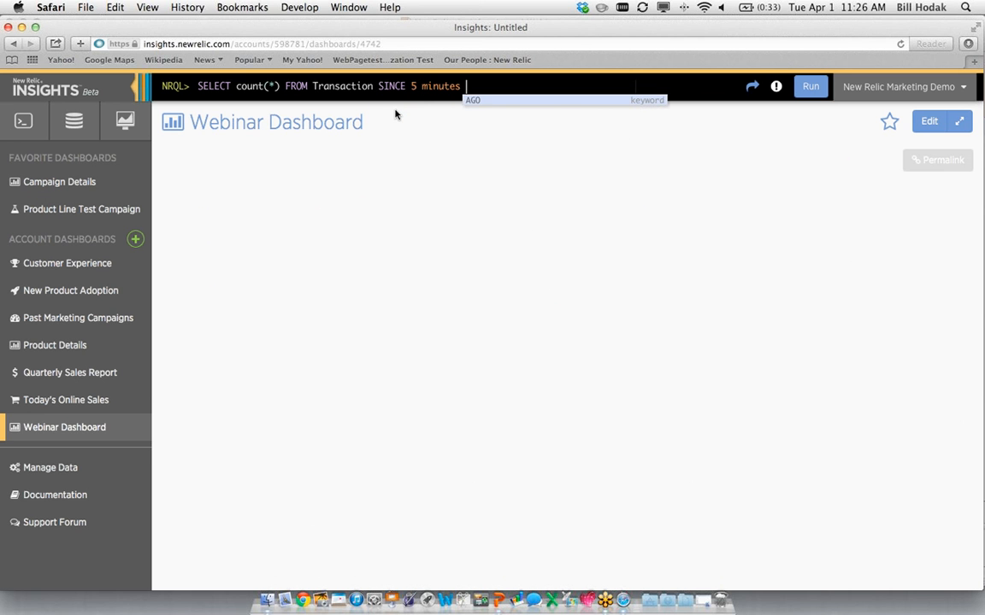
click(810, 86)
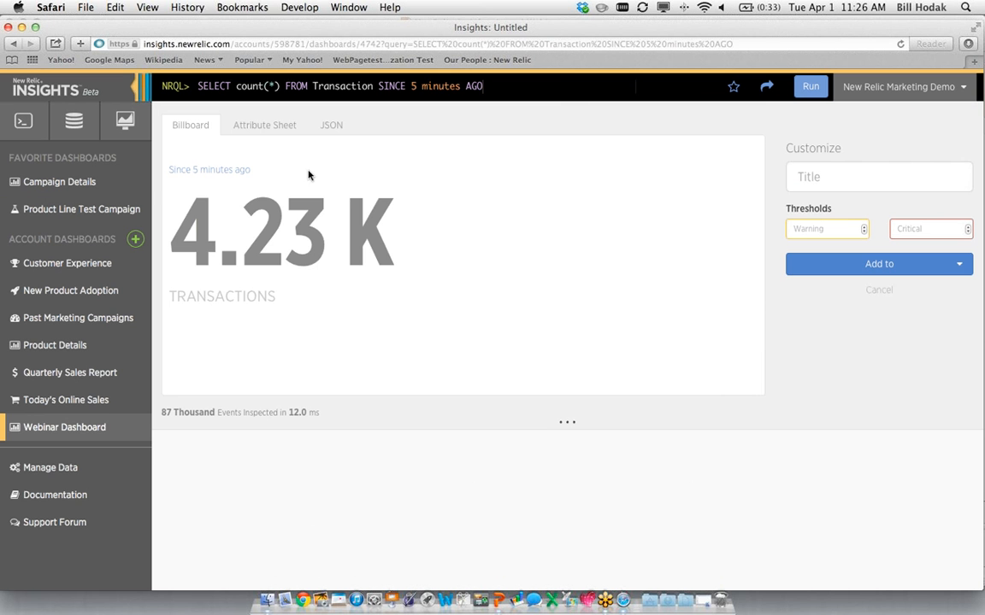
Step: Title the transaction count billboard "Total Visitors" and add it to the current dashboard
drag(175, 231, 385, 247)
click(385, 245)
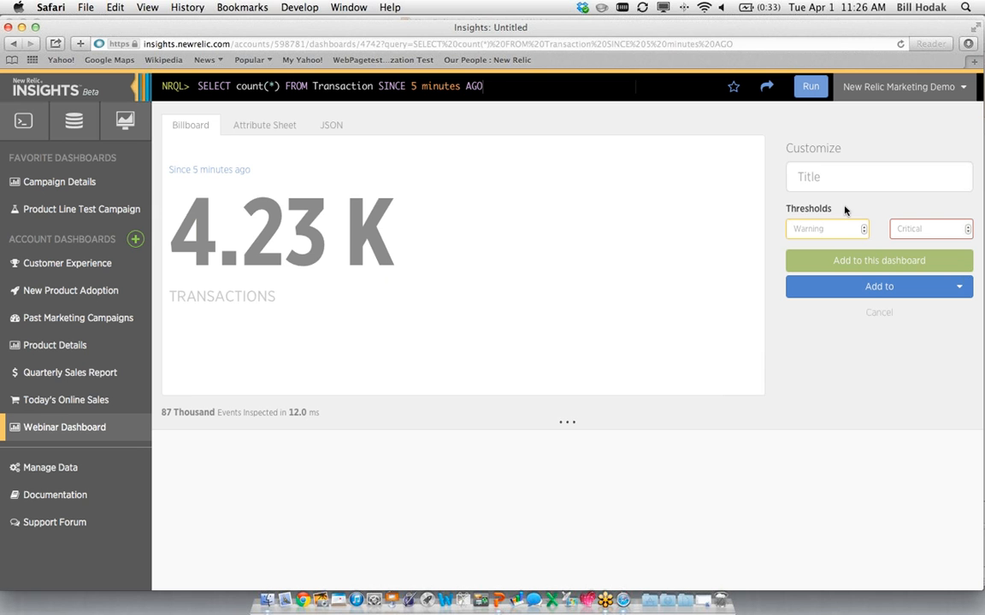
click(839, 179)
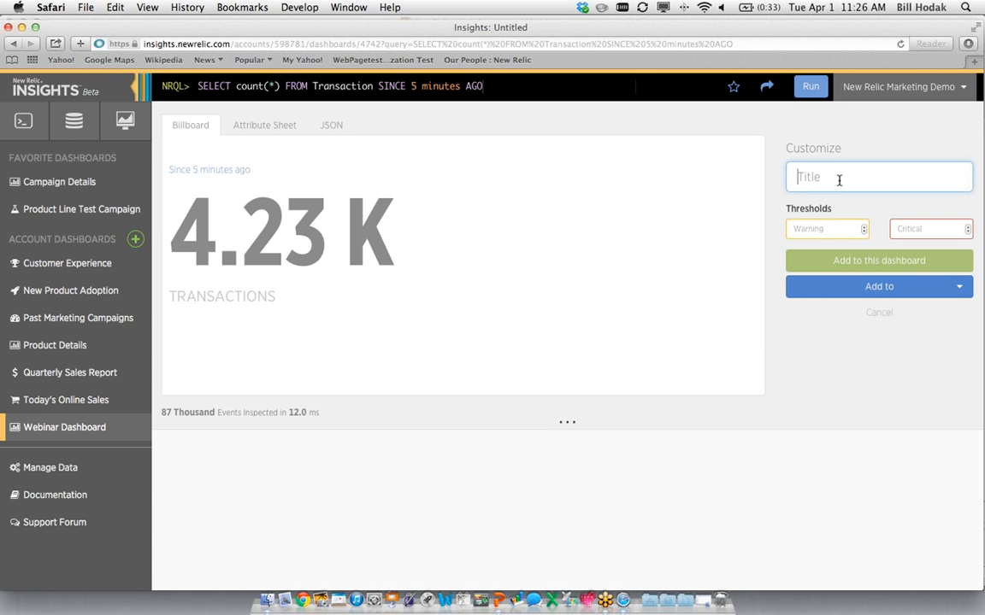
text(Total Visitors)
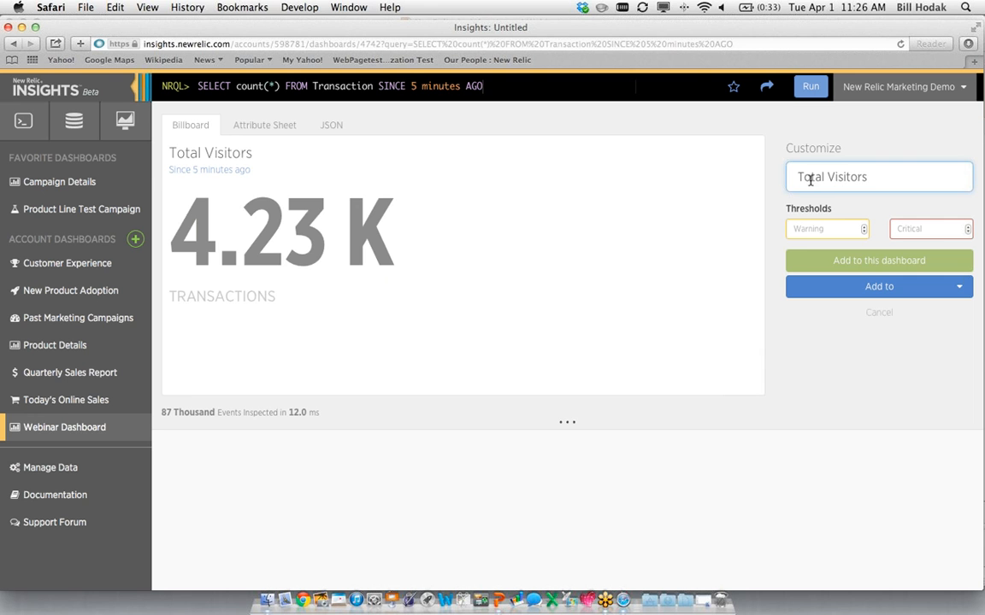
click(822, 264)
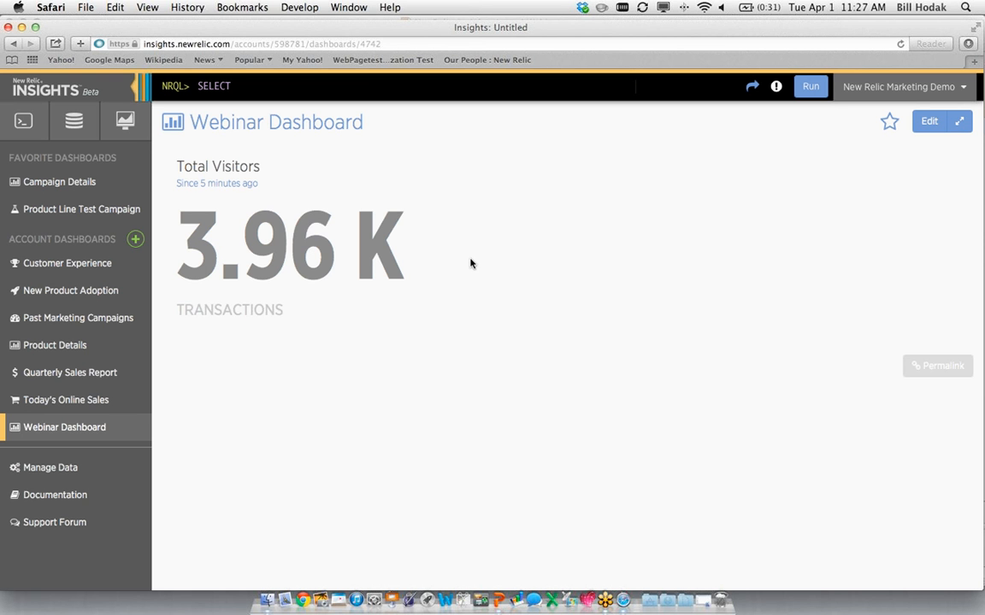
Step: Reuse the Total Visitors query with the condition WHERE productLine = 'Summer 2014 Women\'s Collection' added, and run it
click(409, 170)
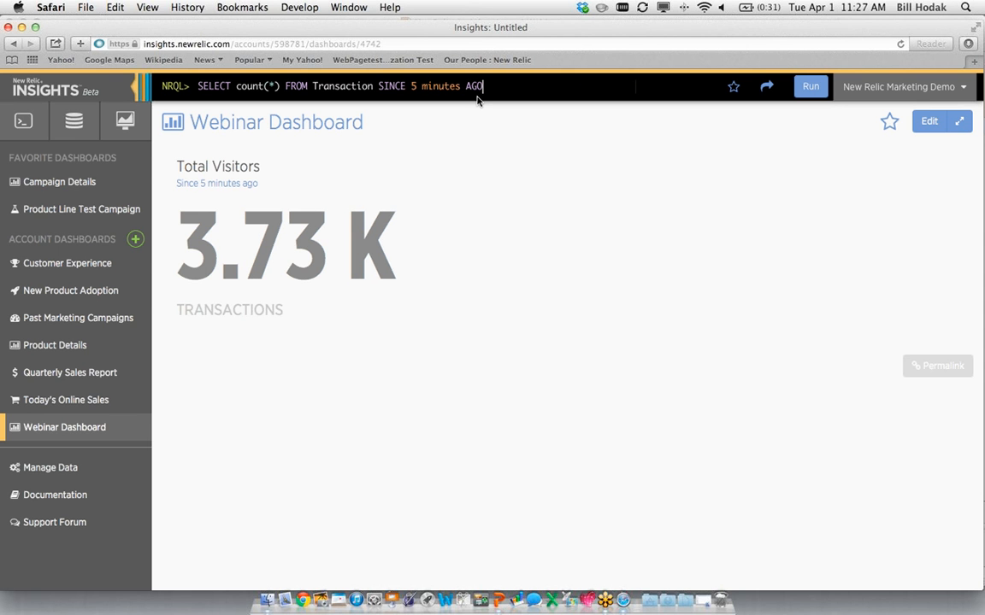
text(WHERE )
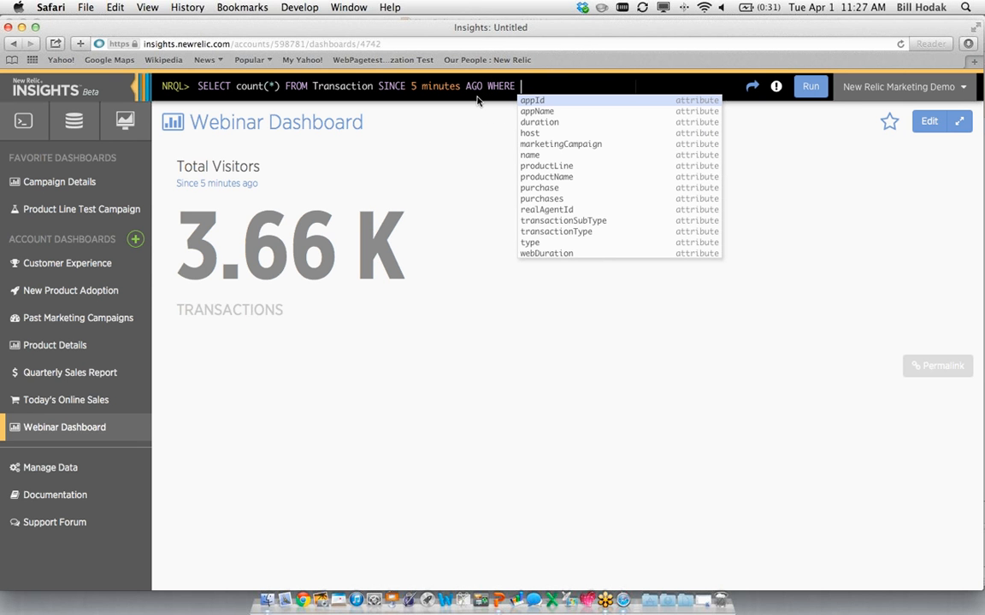
text(pro)
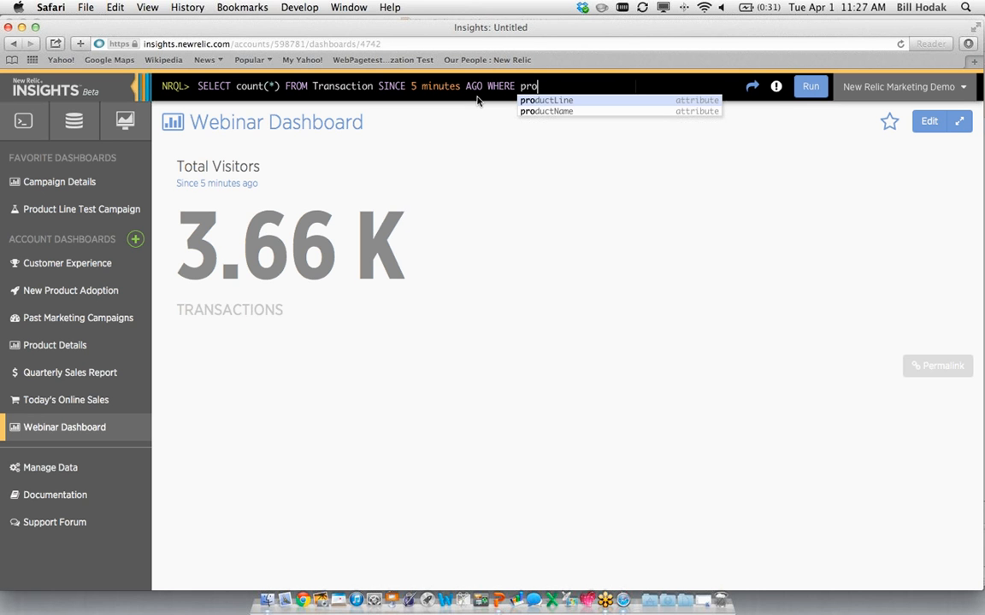
key(Tab)
text(= ')
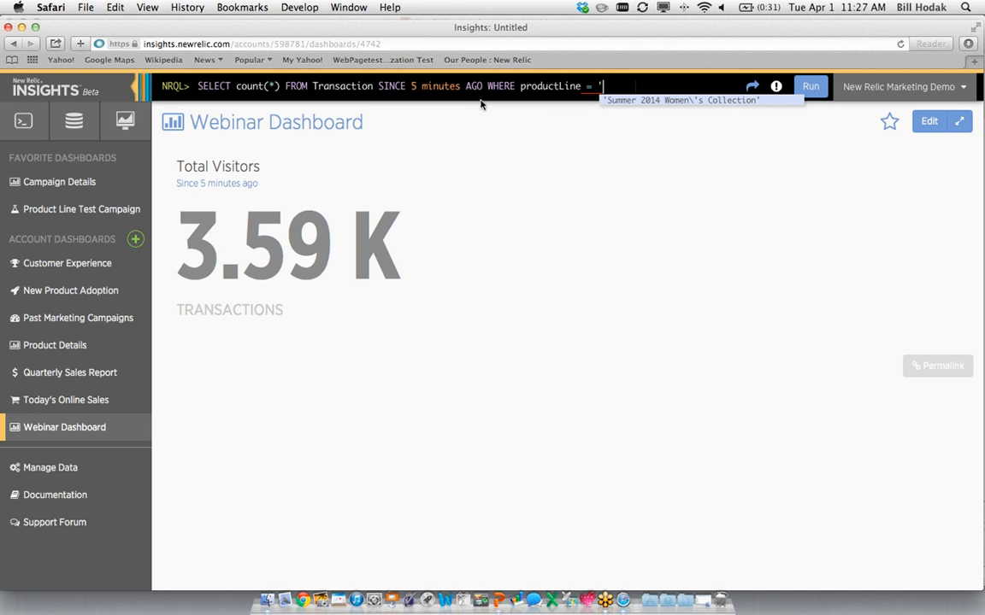
click(614, 101)
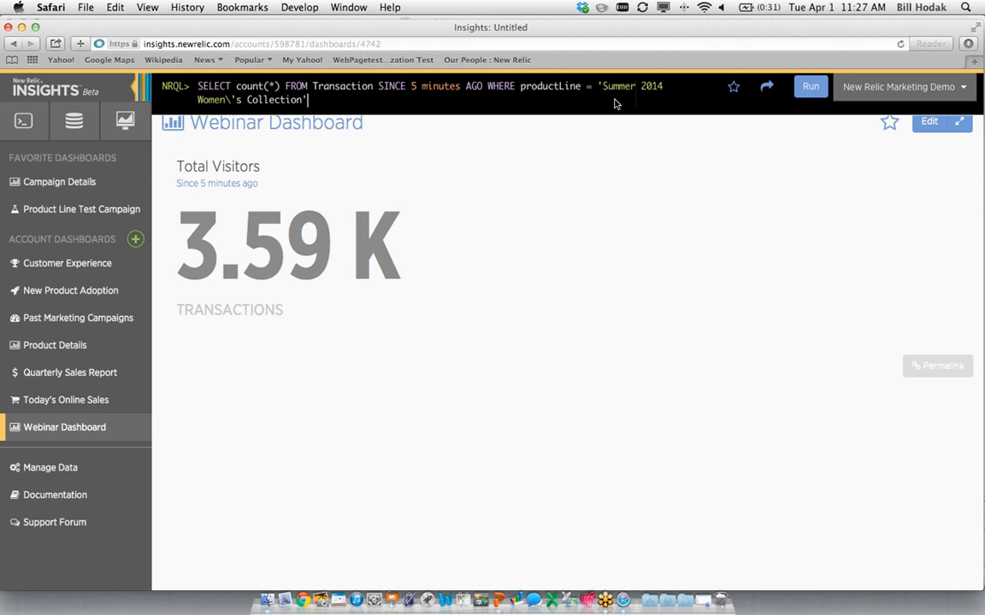
key(Return)
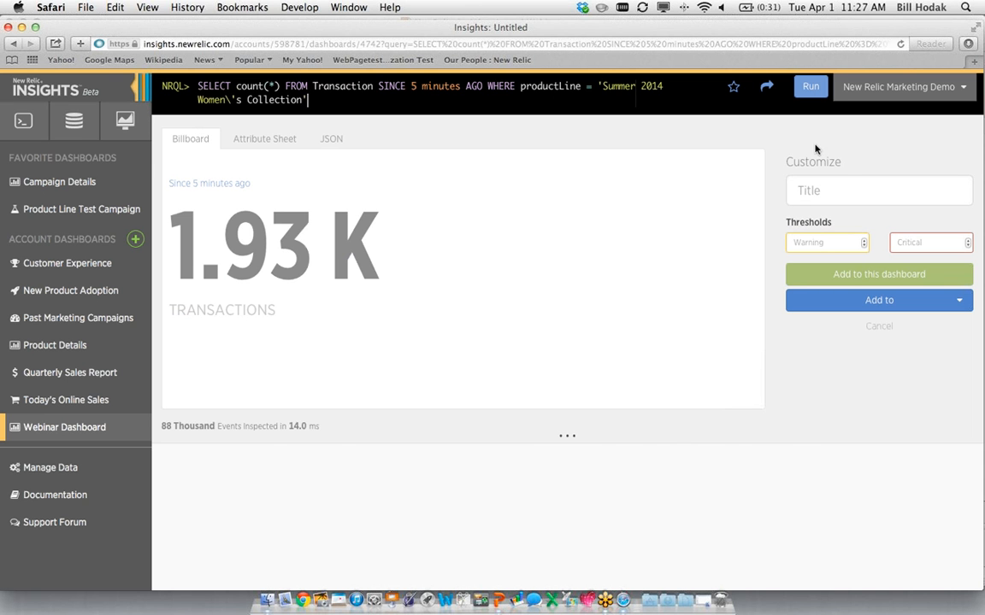
Step: Title the filtered billboard "Campaign Visitors" and add it to the current dashboard
click(812, 189)
text(Ca)
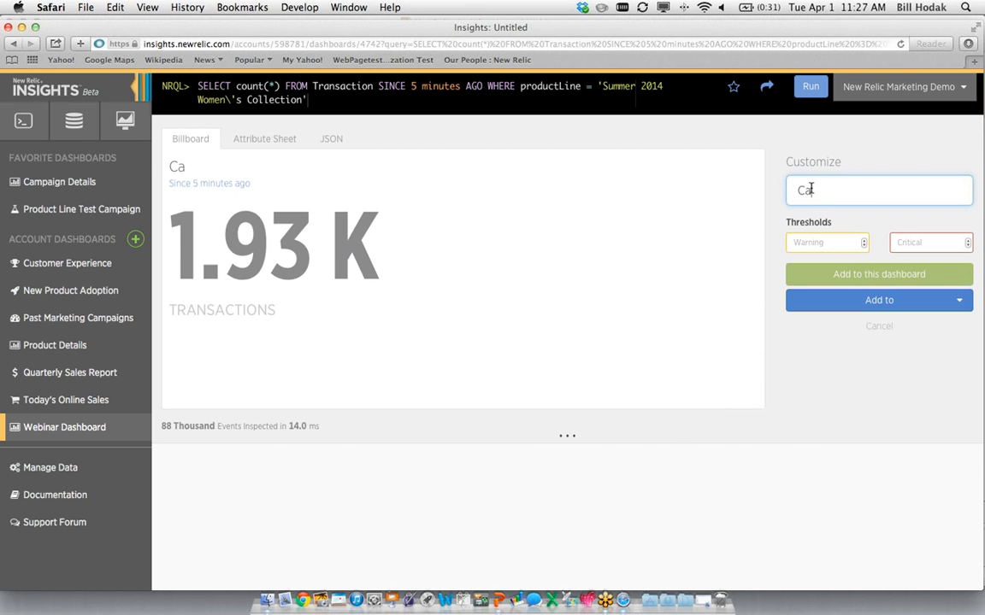
text(mpaign Visitors)
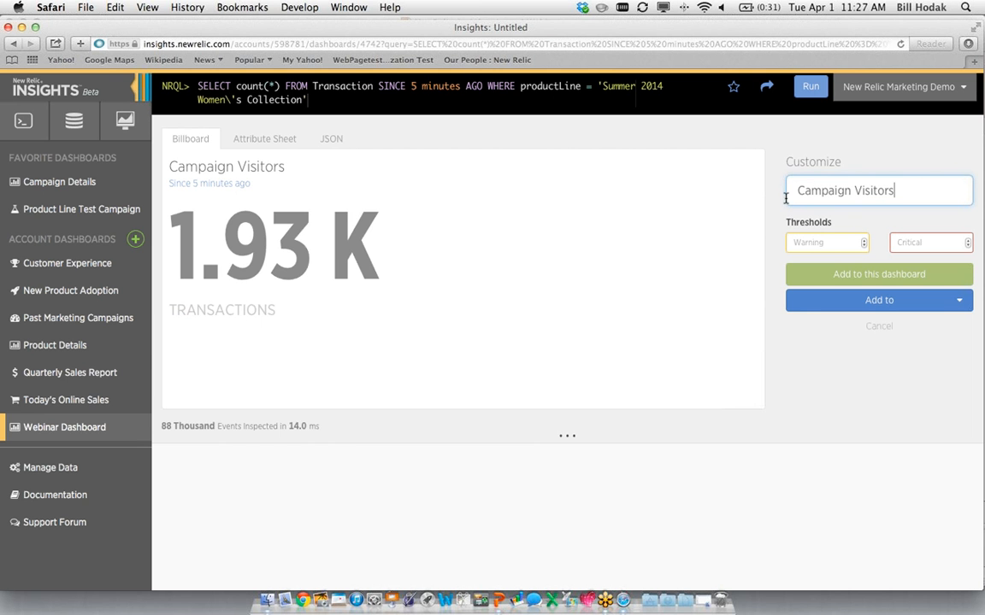
click(817, 273)
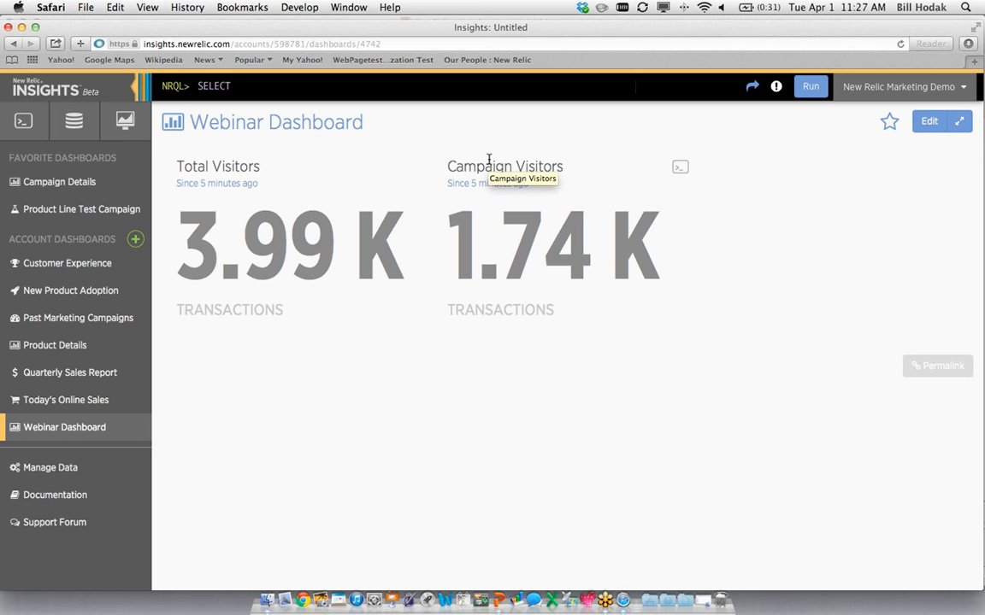
Step: Reuse the Campaign Visitors query with FACET productName inserted before the WHERE clause, and run it
click(677, 166)
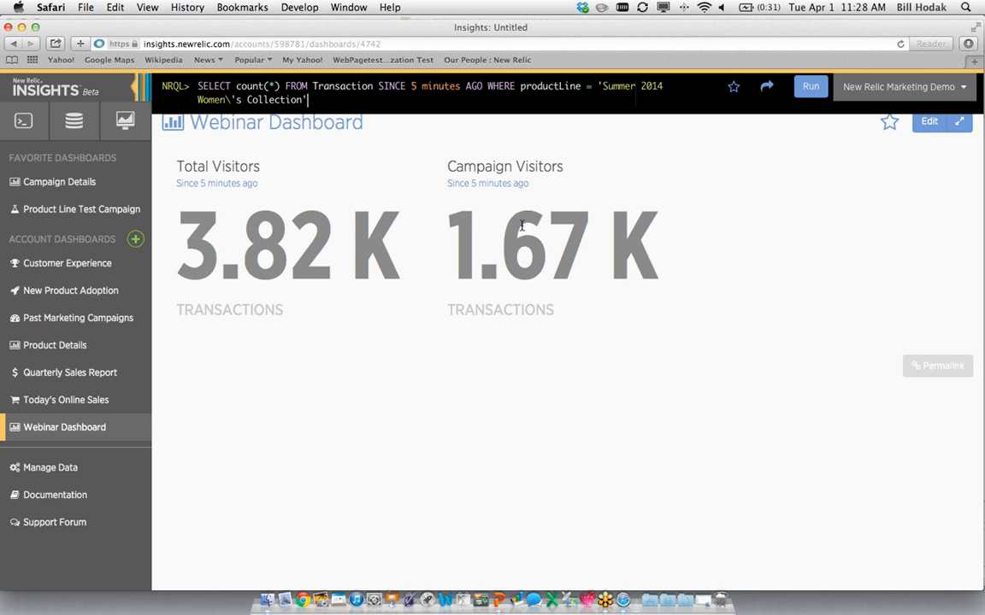
click(466, 86)
text(FACET)
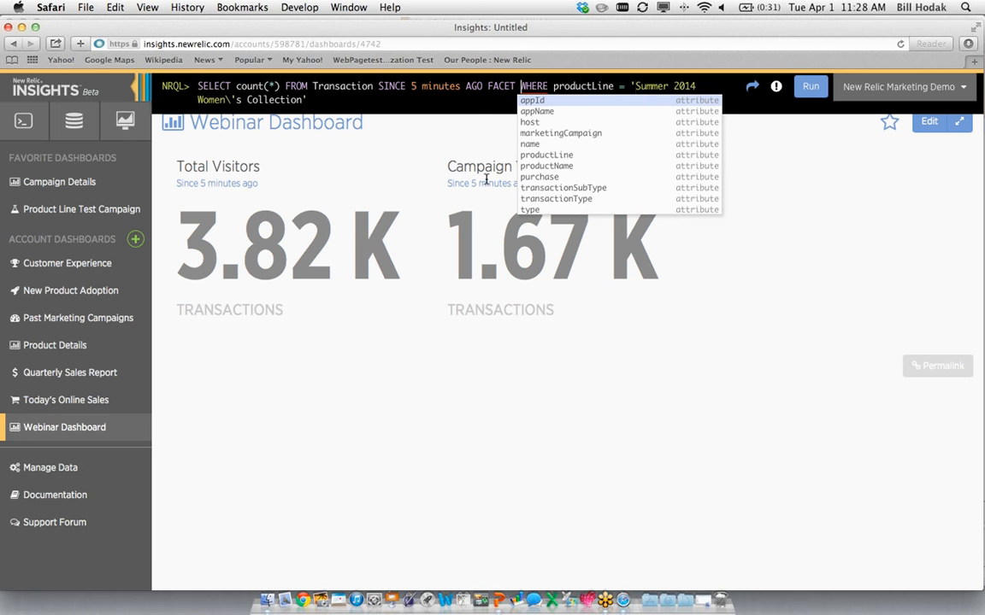
click(554, 168)
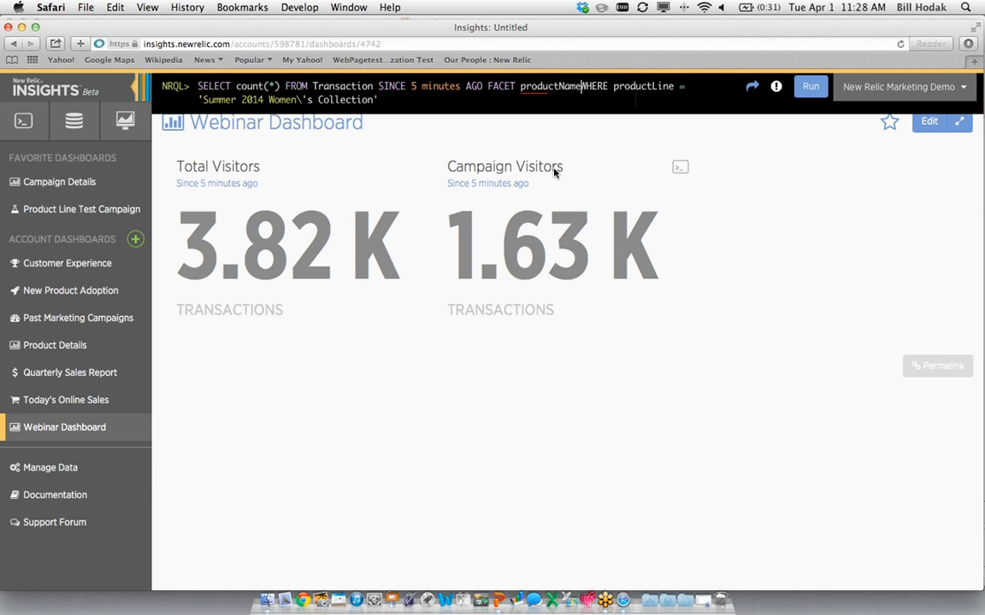
key(Escape)
key(Return)
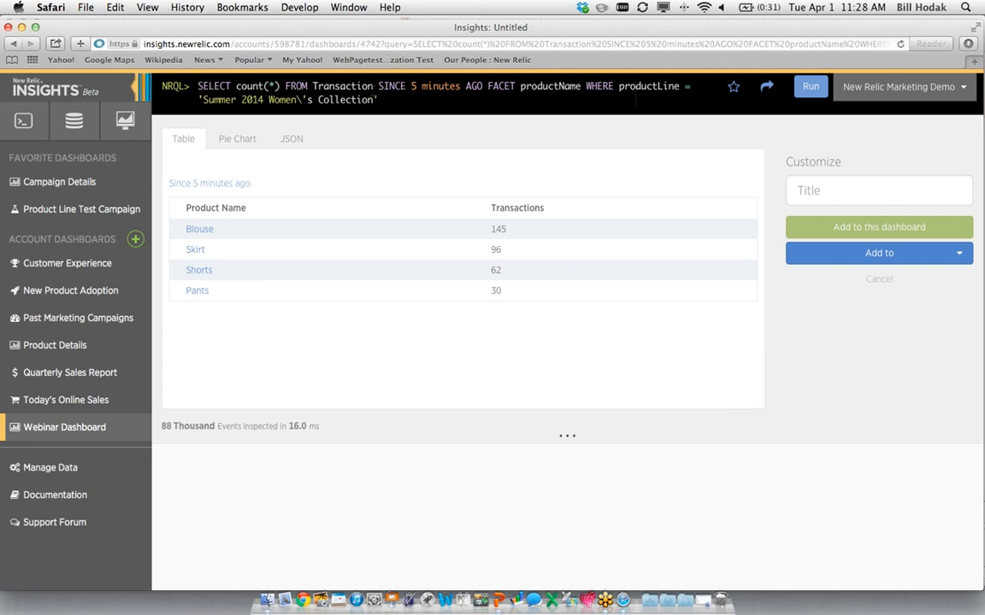
Step: Display the product results as a pie chart, title it "Purchases by Product" and add it to the current dashboard
click(237, 139)
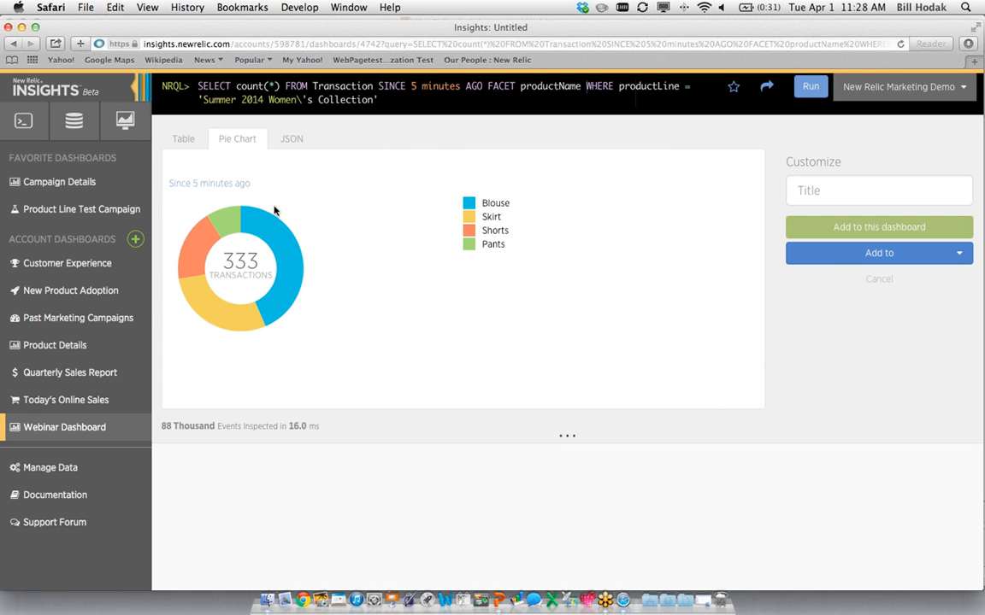
click(840, 191)
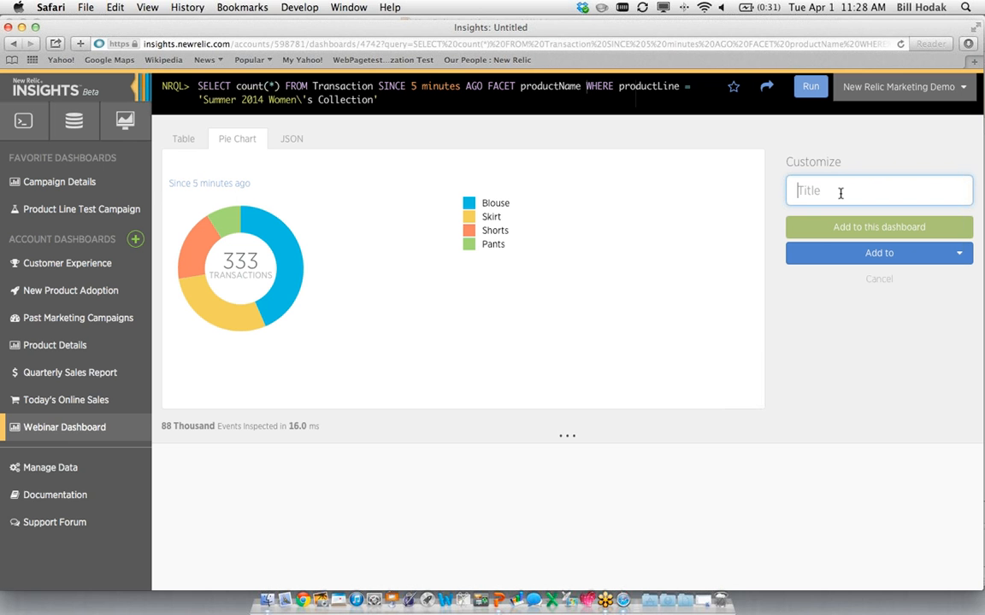
text(Purcah)
key(BackSpace)
key(BackSpace)
text(hases by )
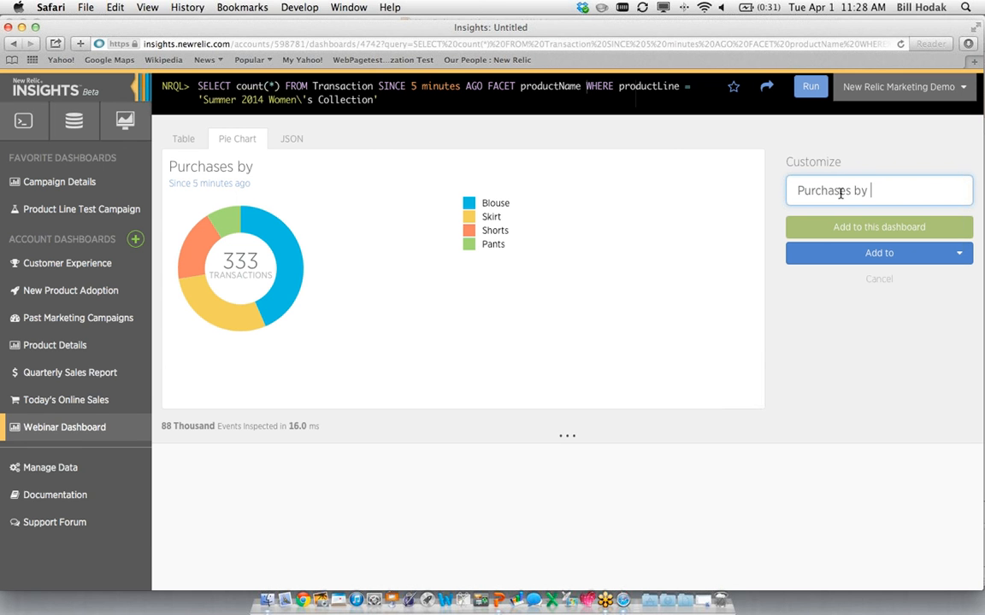
text(Product)
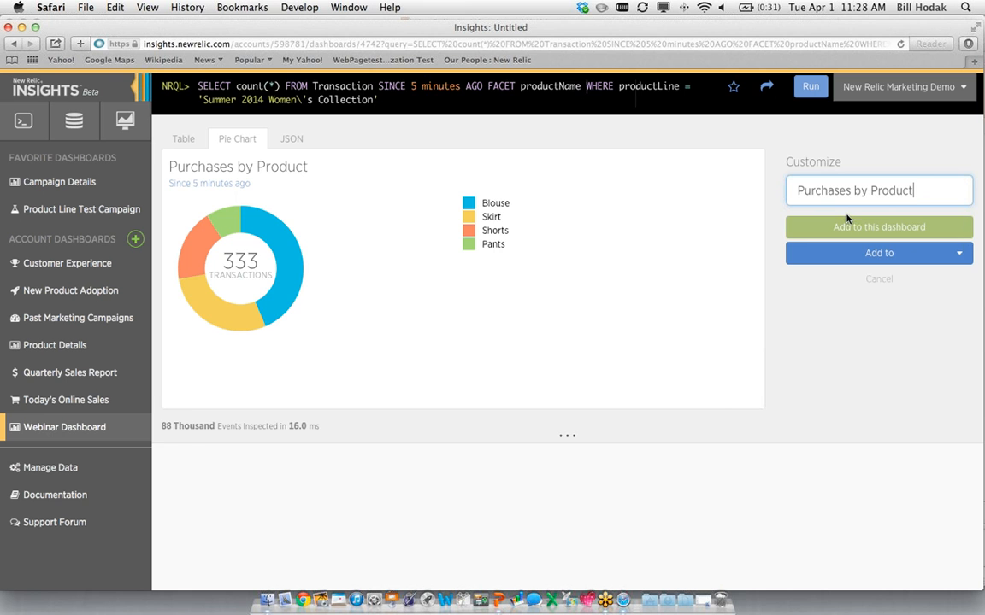
click(846, 229)
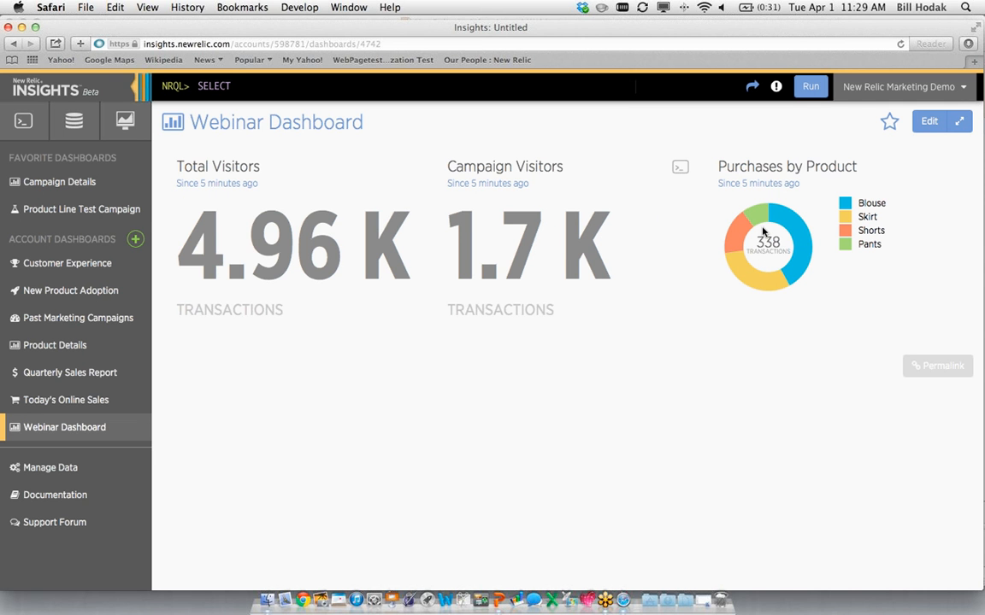
Step: Reuse the Purchases by Product query with the facet changed to marketingCampaign, run it and display the result as a pie chart
click(953, 172)
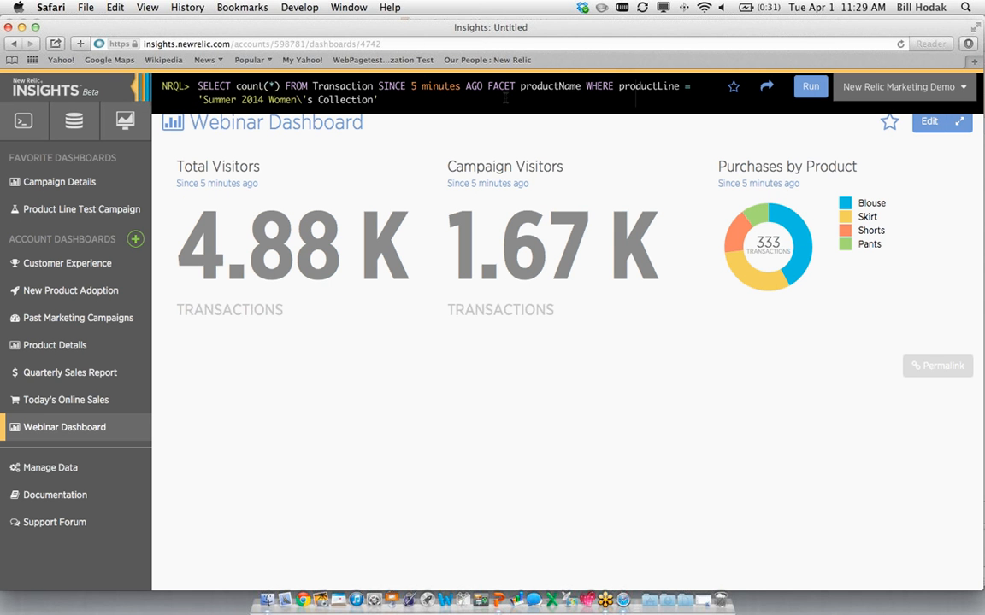
drag(519, 85, 582, 86)
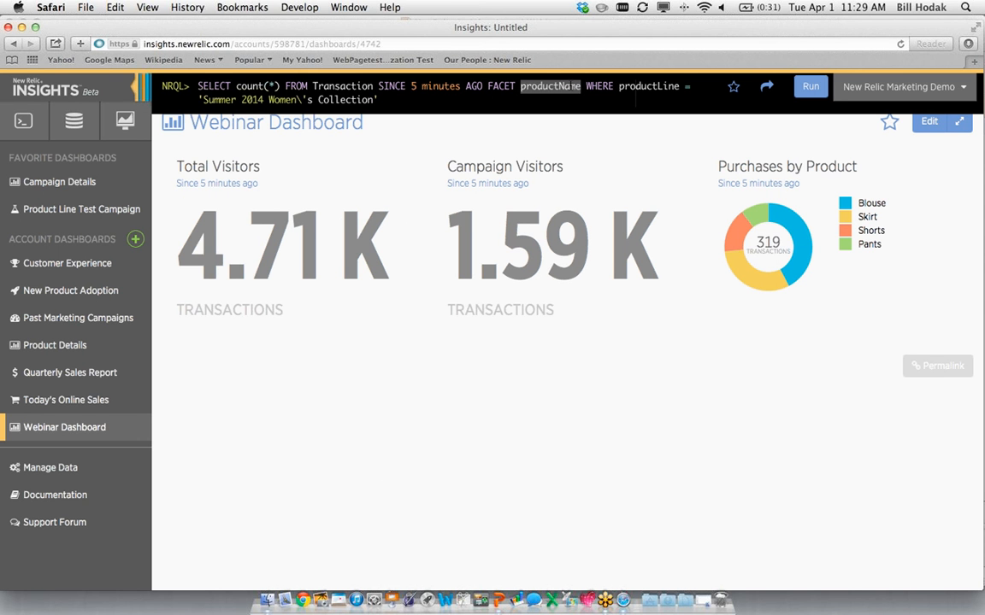
key(BackSpace)
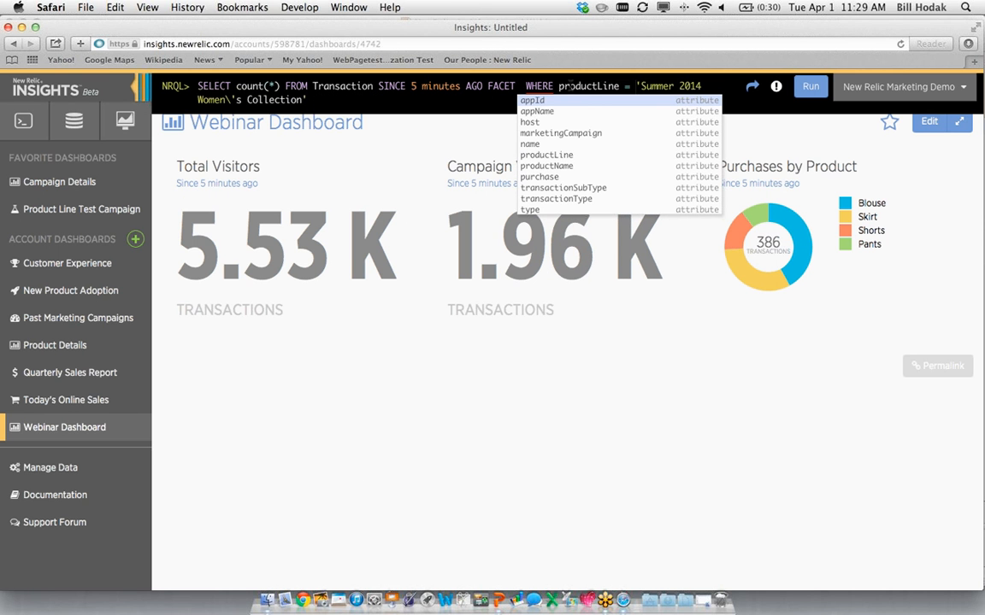
key(Down)
key(Down)
key(Down)
key(Return)
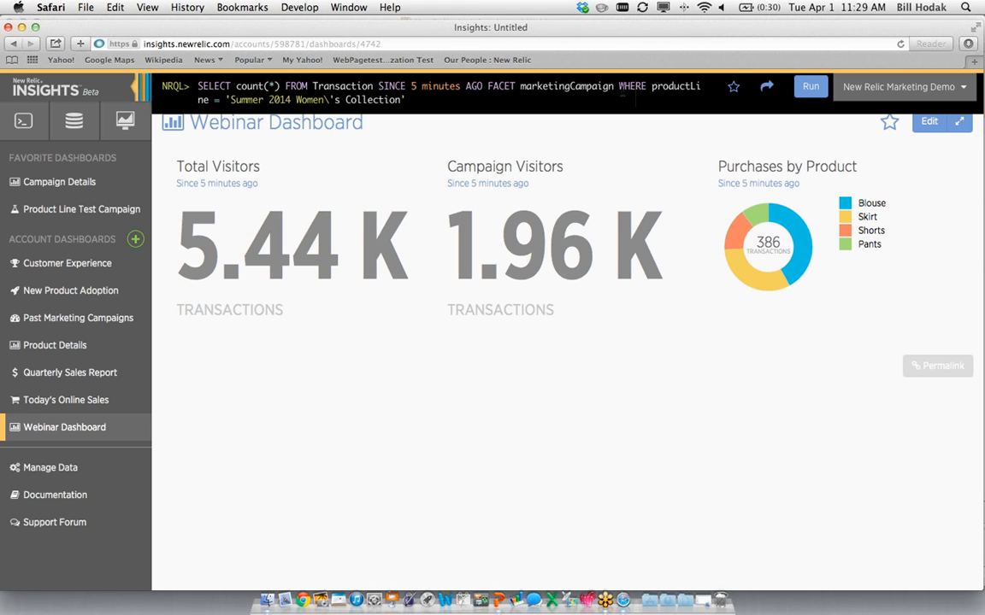
key(Return)
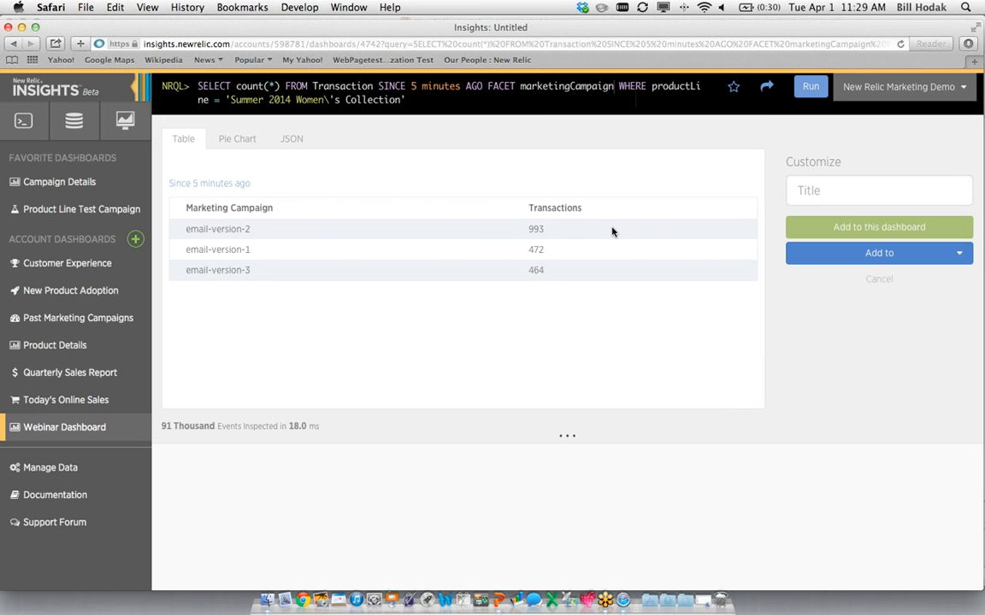
click(253, 148)
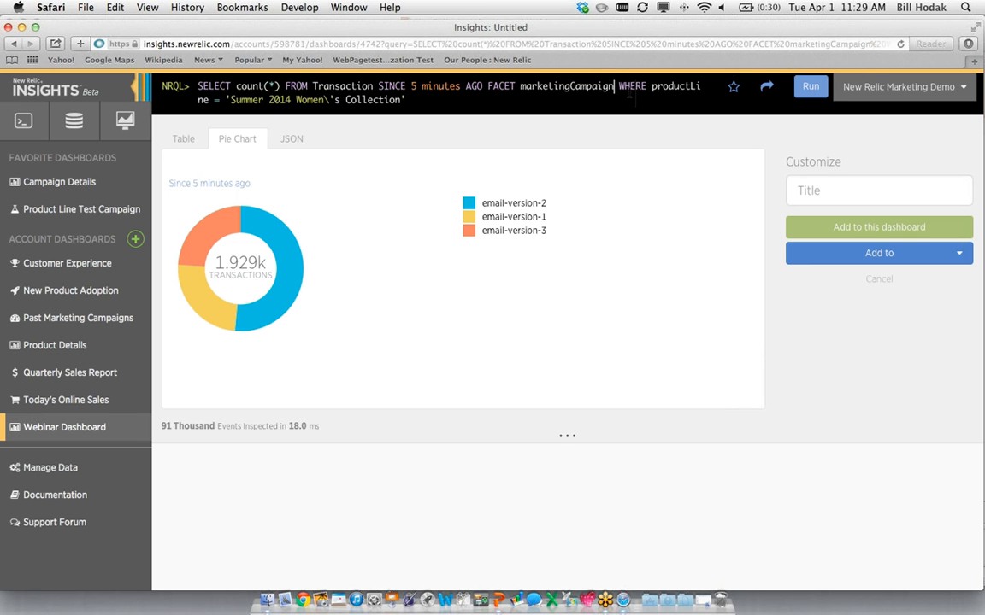
Step: Add TIMESERIES AUTO after the marketingCampaign facet, set the query period to 1 hour, run it and display the result as an area chart
click(617, 86)
text(TIMESERIES)
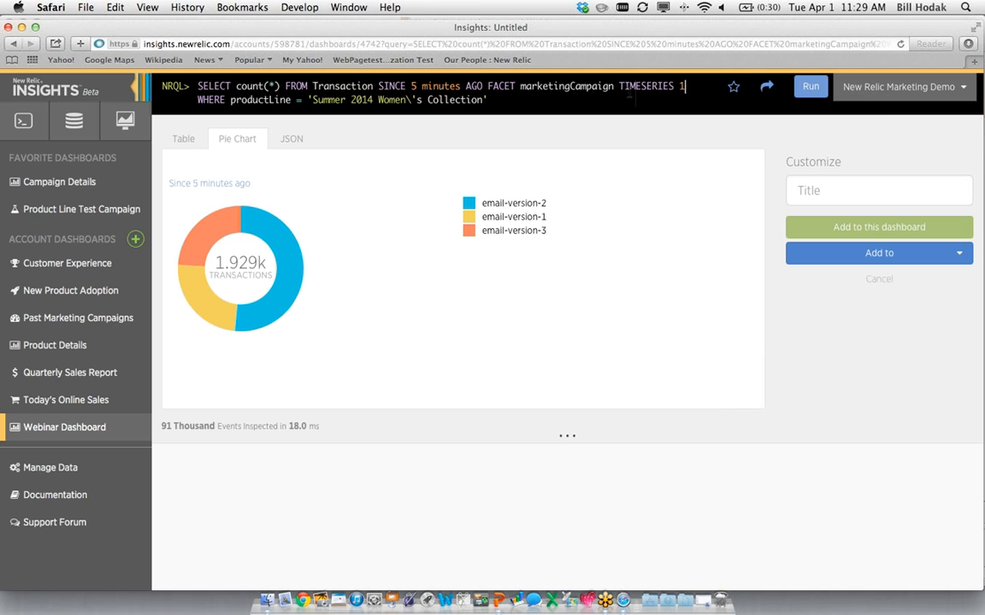
text(AUTO)
drag(411, 86, 463, 86)
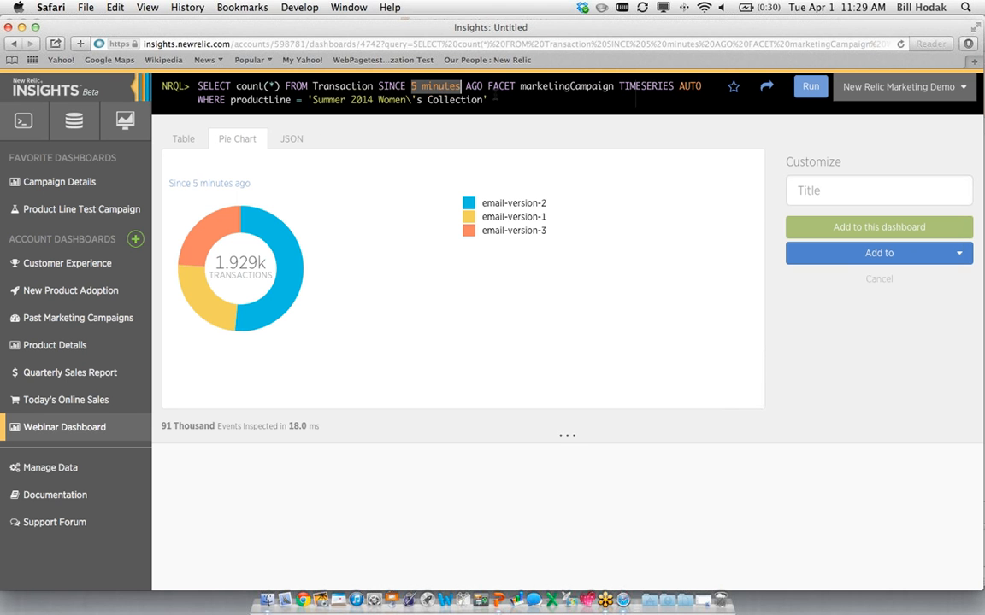
text(1 hour)
key(Return)
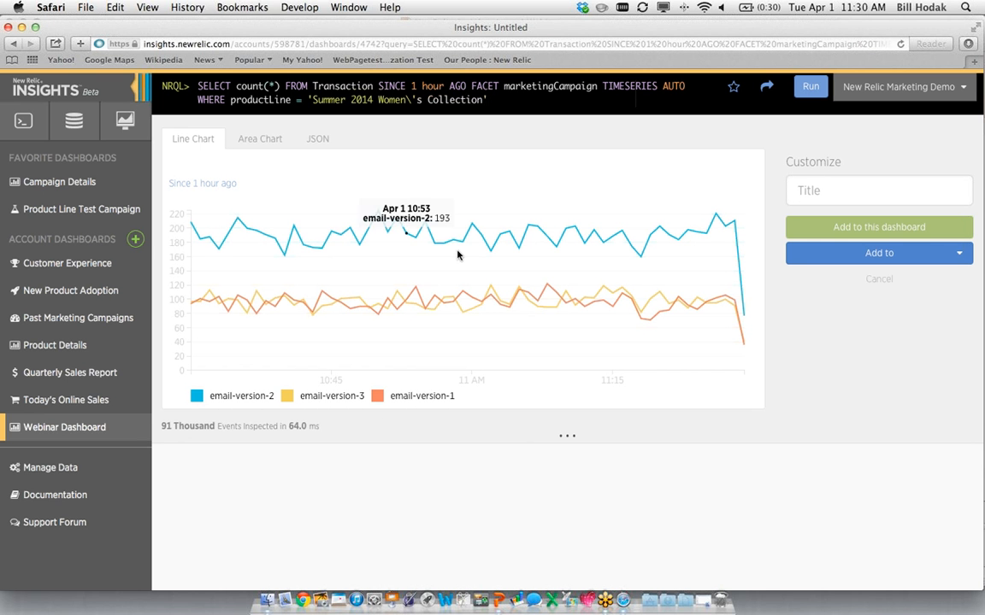
drag(161, 425, 214, 428)
click(197, 425)
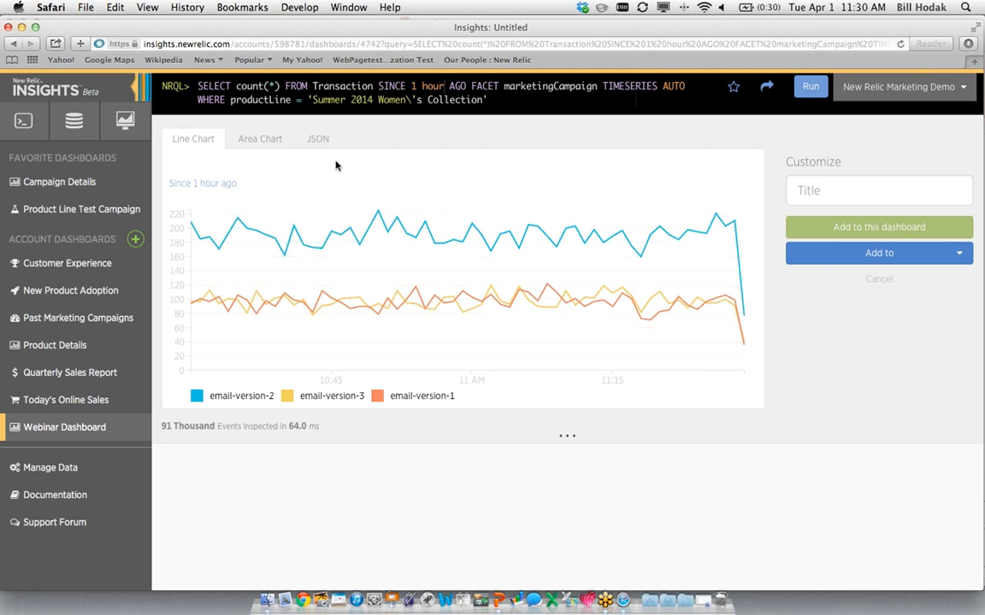
click(271, 142)
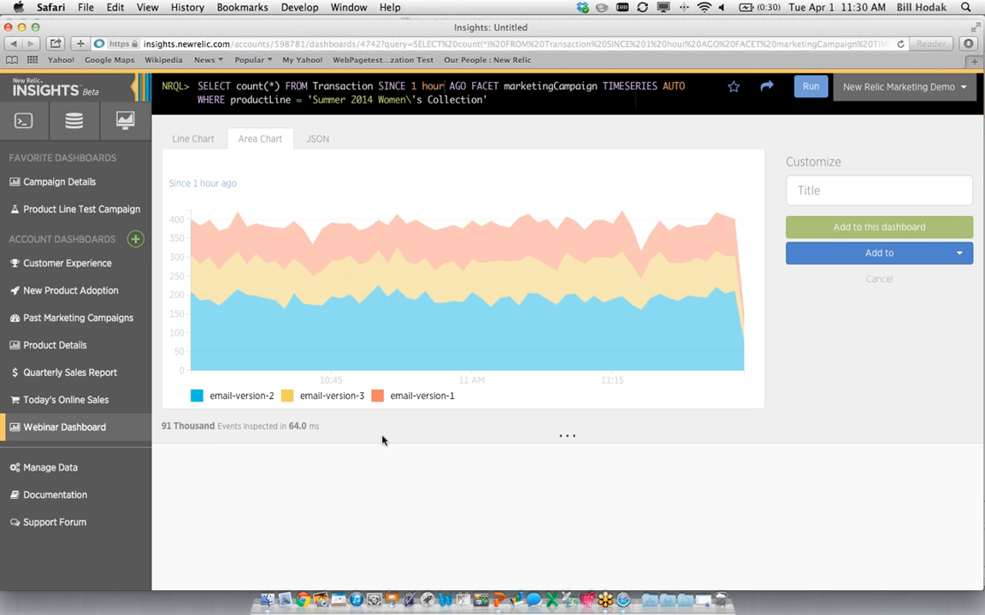
Step: Set the time series query's period to 1 day, run it and display the result as an area chart
mouse_move(460, 204)
double_click(430, 87)
text(day)
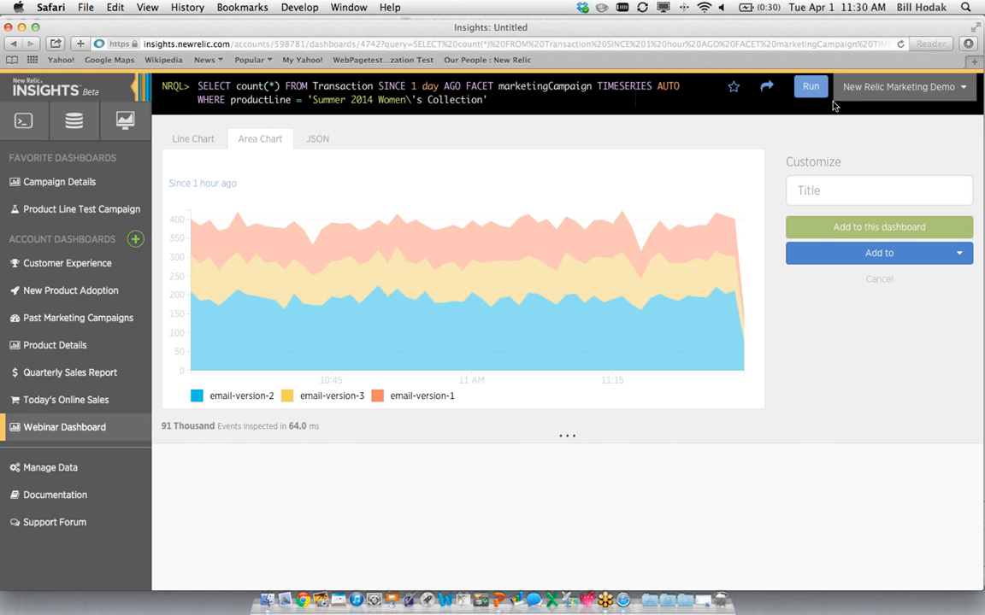
click(810, 89)
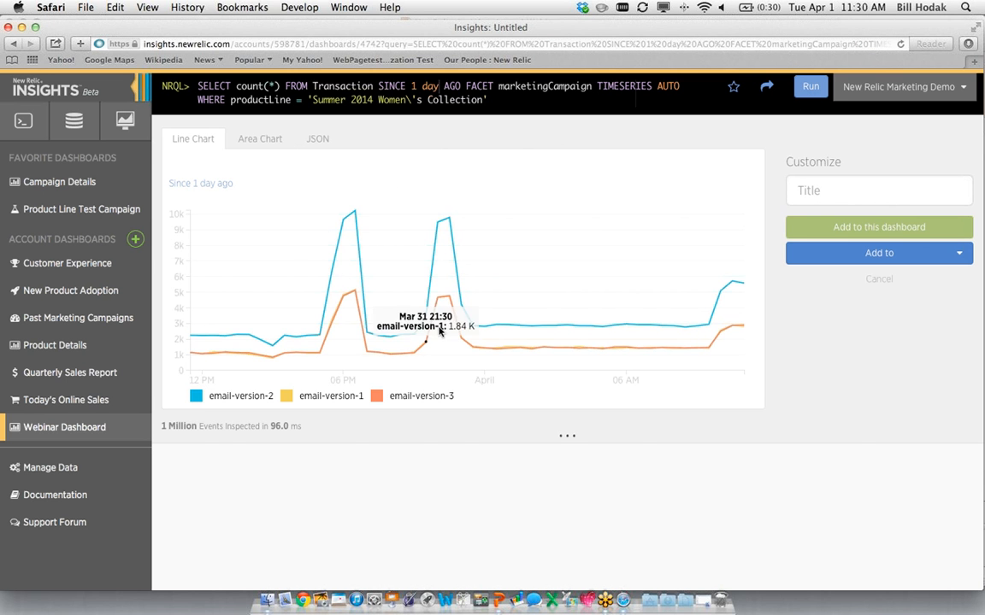
click(261, 140)
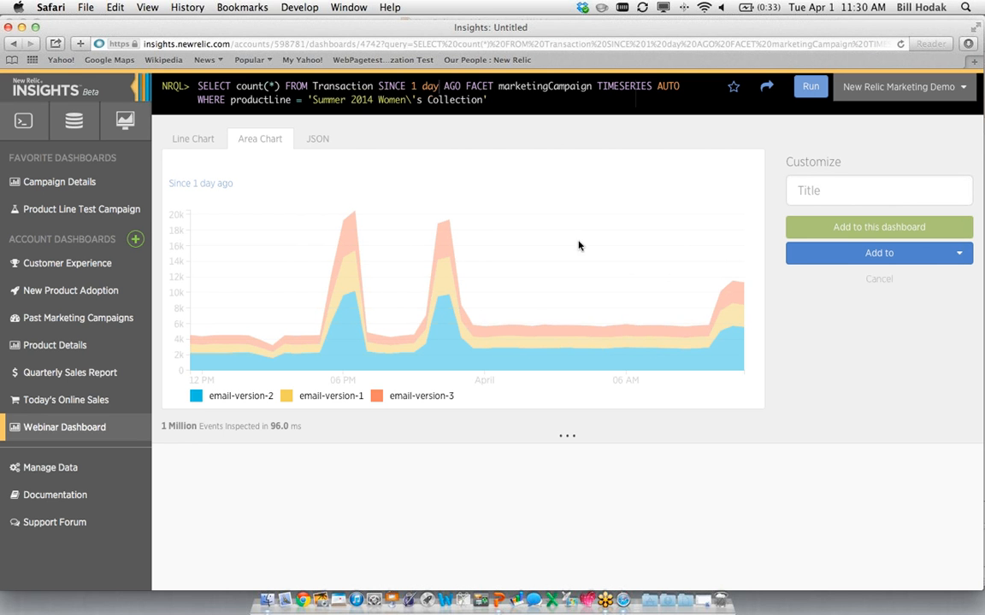
Step: Title the area chart "Purchases by Campaign" and add it to the current dashboard
click(855, 189)
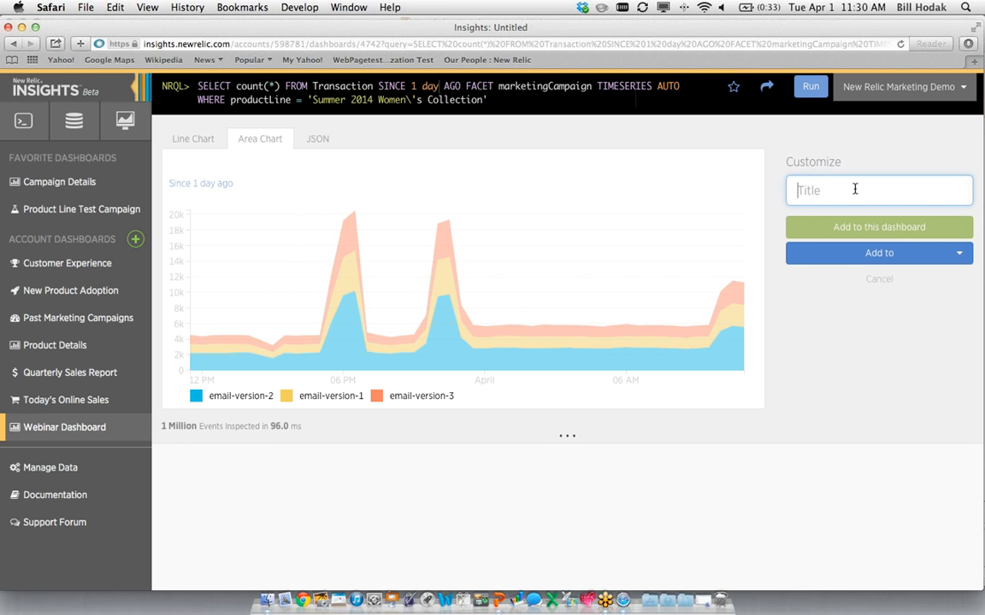
text(ur)
key(BackSpace)
key(BackSpace)
text(PUr)
key(BackSpace)
key(BackSpace)
text(urchases by )
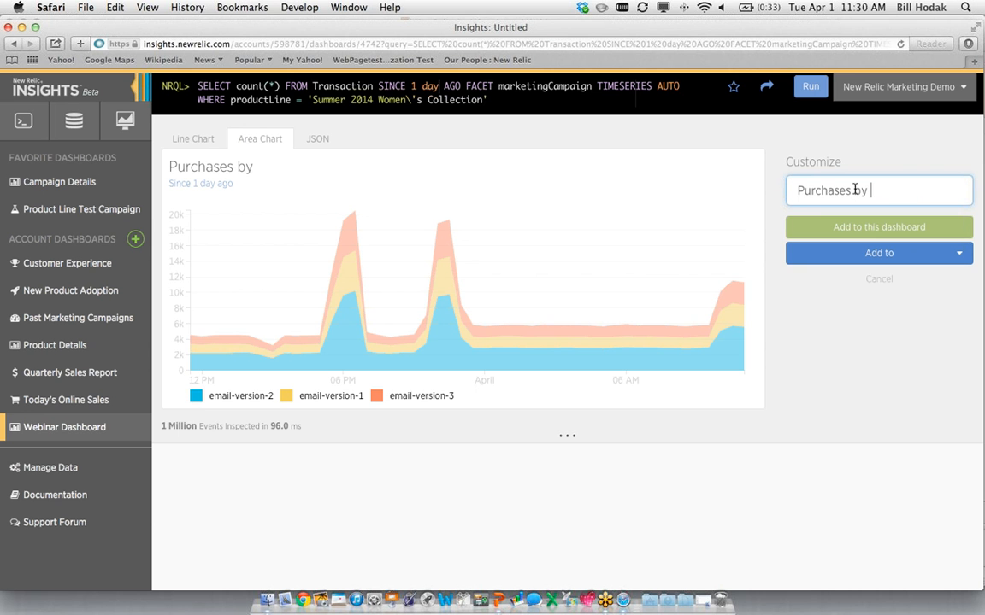
text(Campaign)
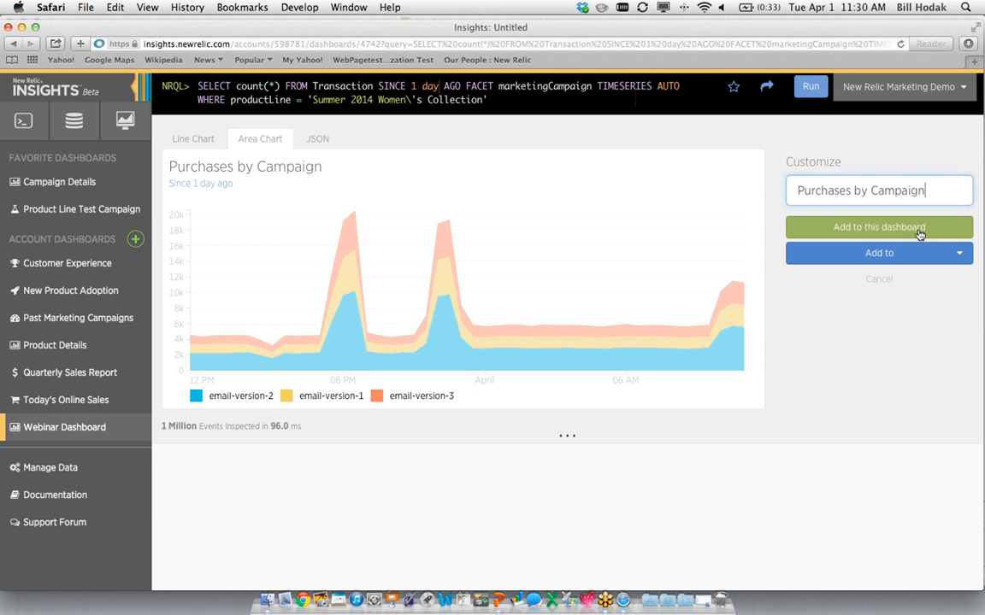
click(825, 225)
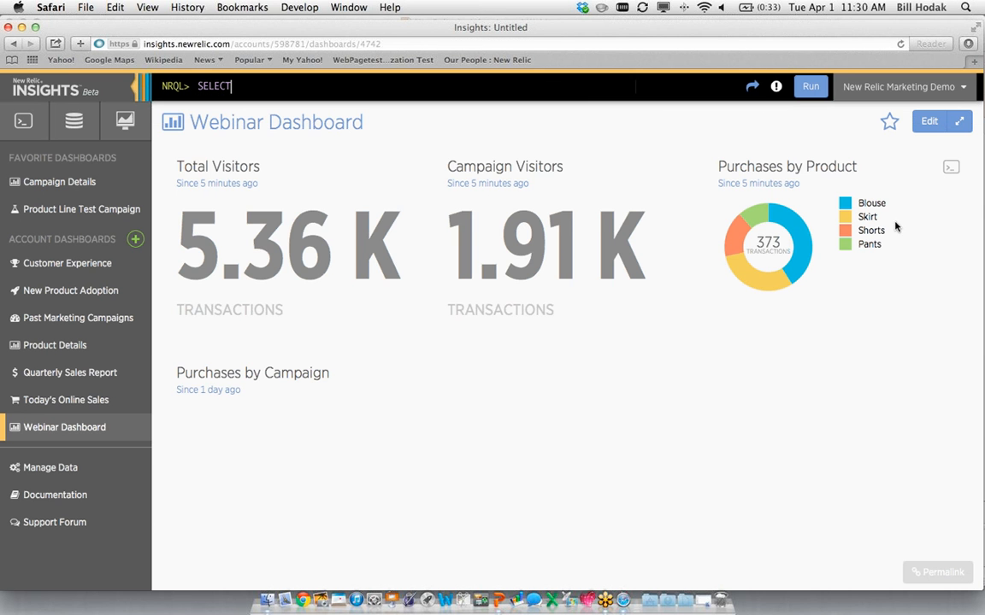
Step: Edit the dashboard layout to widen the Purchases by Campaign chart across all three columns, and finish editing
scroll(910, 436, down, 1)
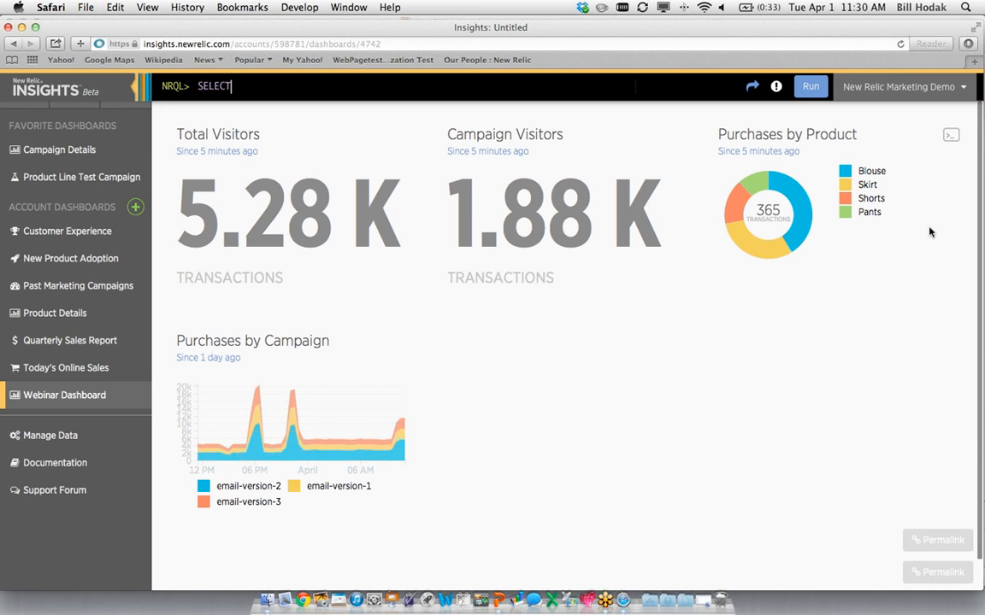
scroll(932, 229, up, 1)
click(930, 121)
scroll(692, 534, down, 1)
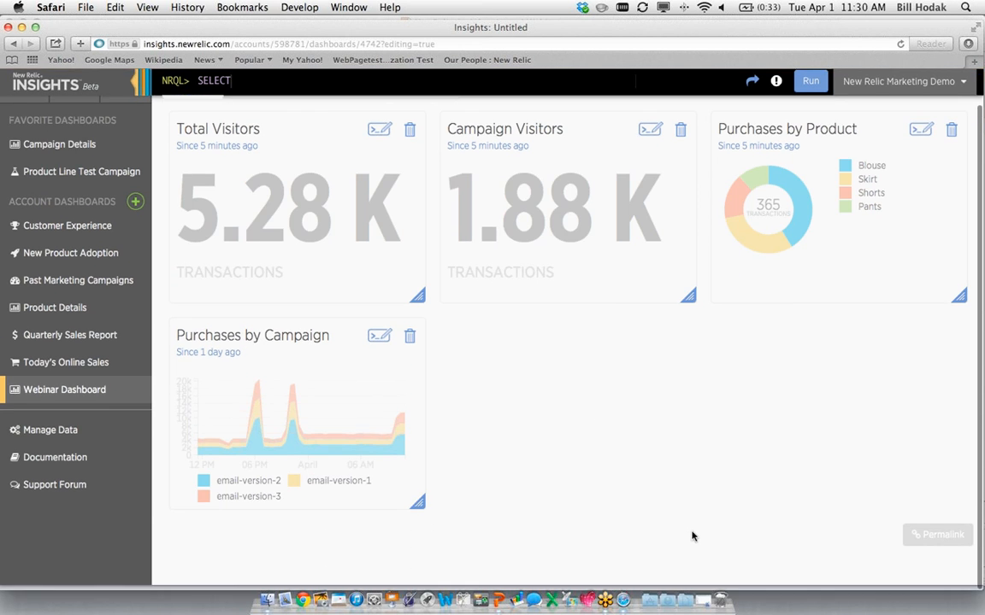
drag(419, 509, 958, 503)
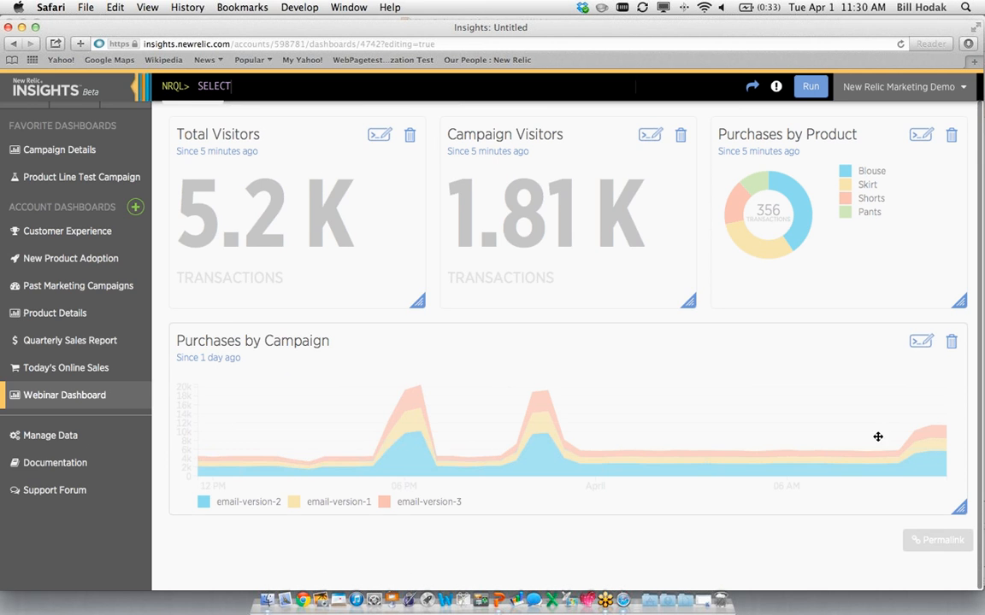
scroll(827, 259, up, 1)
click(877, 126)
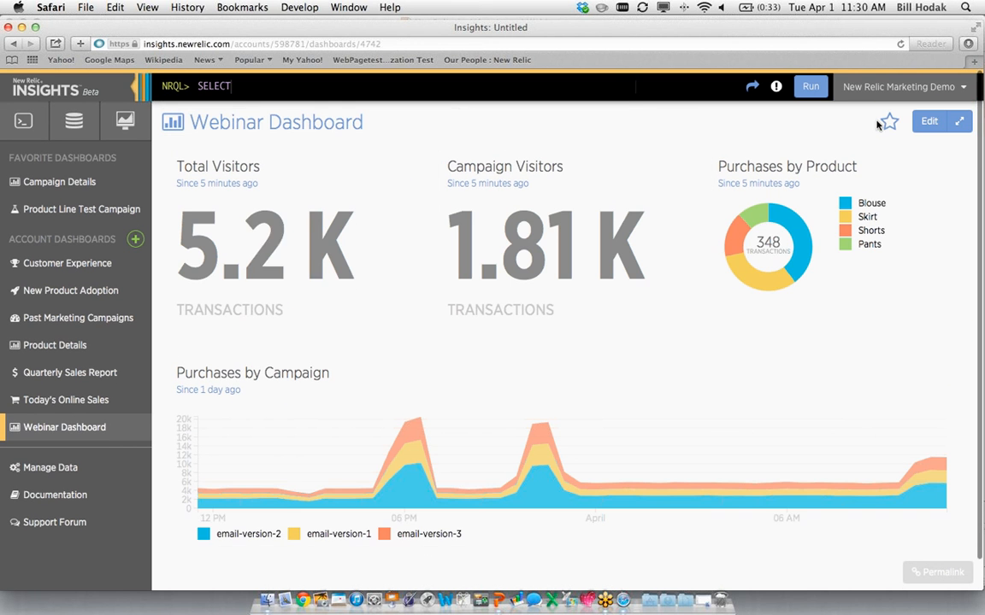
scroll(696, 236, down, 1)
scroll(697, 237, down, 1)
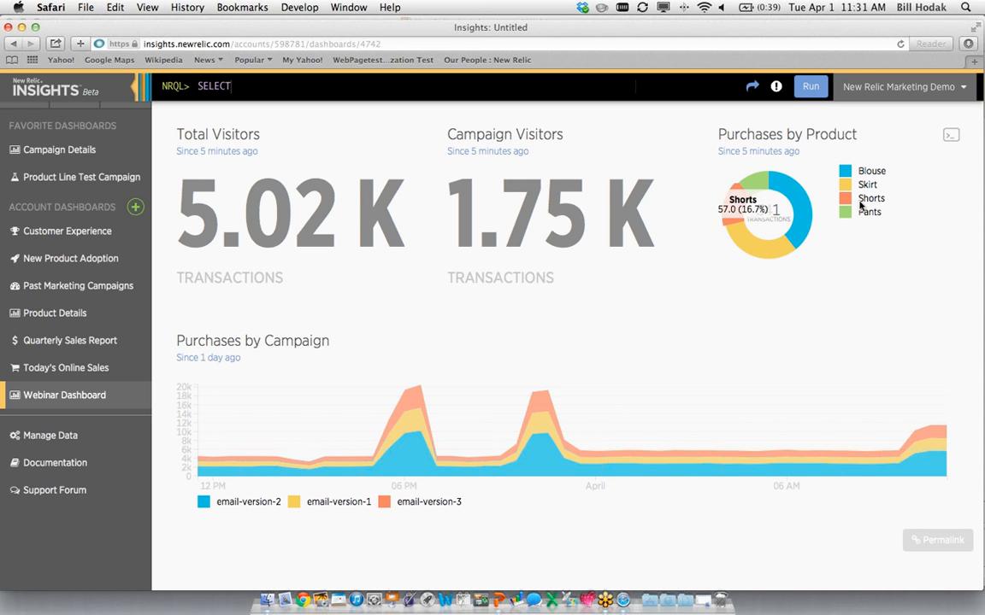
mouse_move(796, 238)
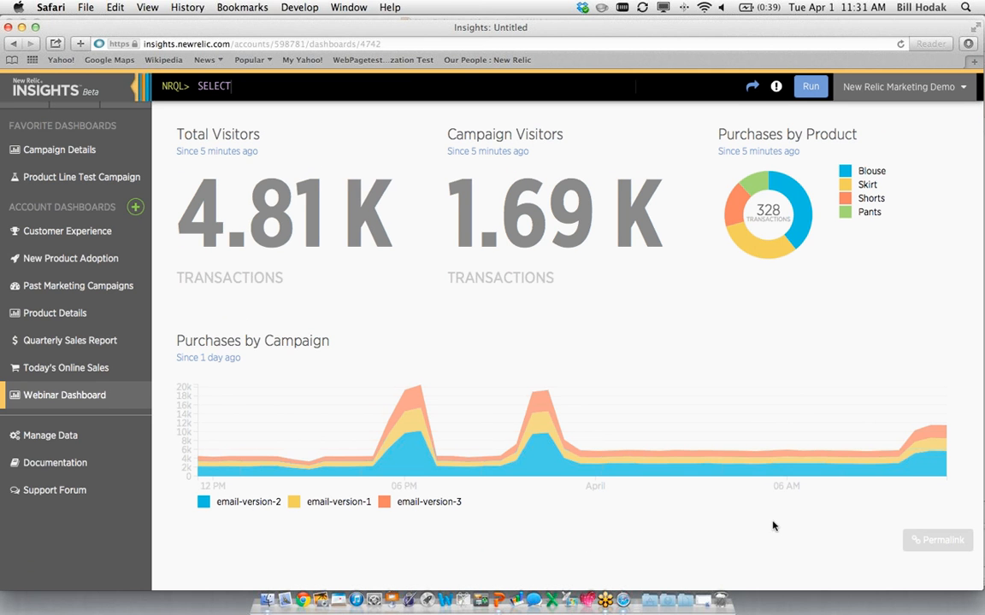
scroll(772, 526, down, 1)
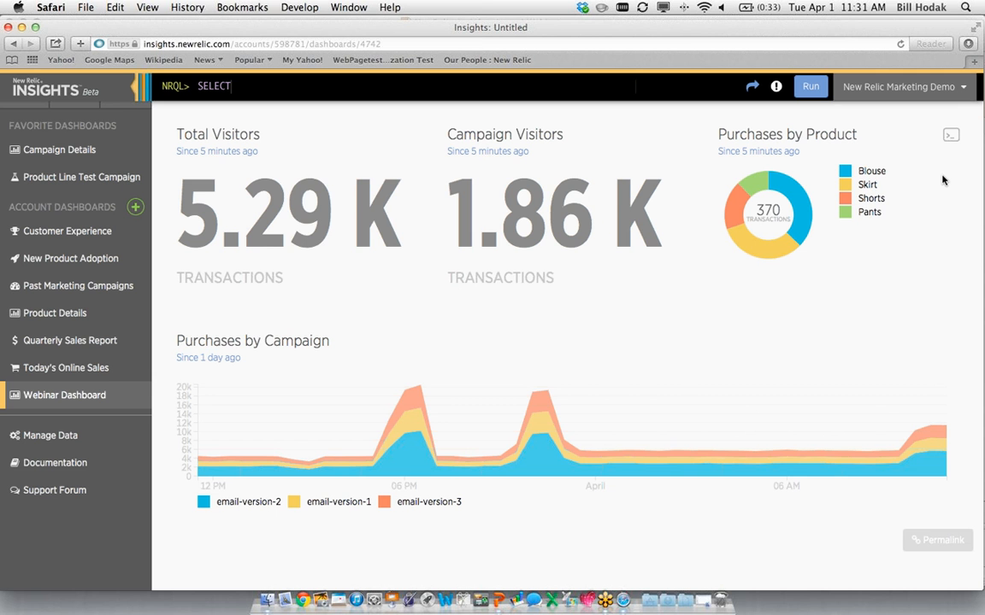
Step: Reuse the Purchases by Product query with the condition AND marketingCampaign = 'email-version-2' appended, and run it
click(951, 135)
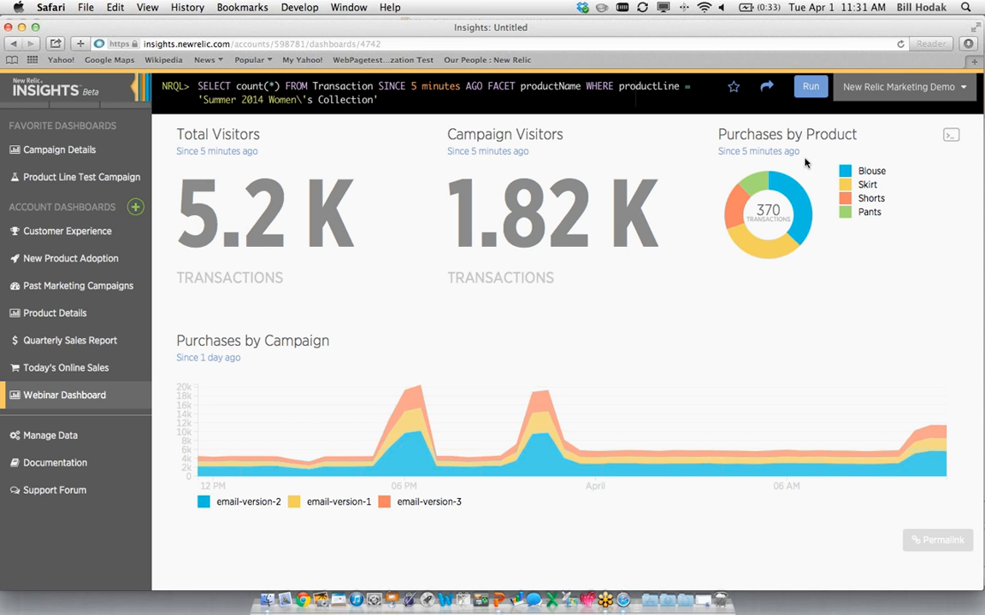
double_click(554, 86)
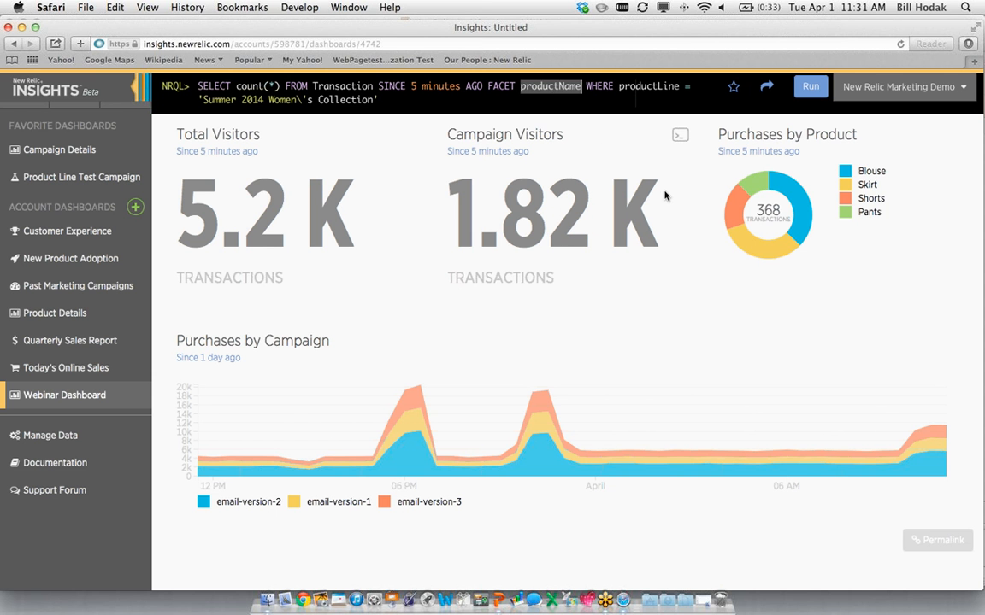
click(557, 88)
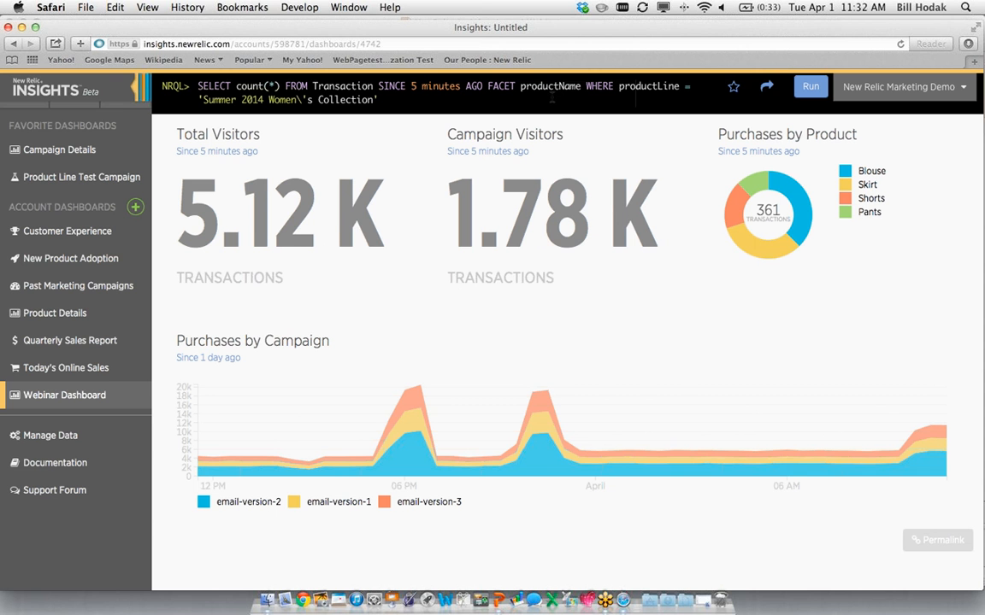
text(AND )
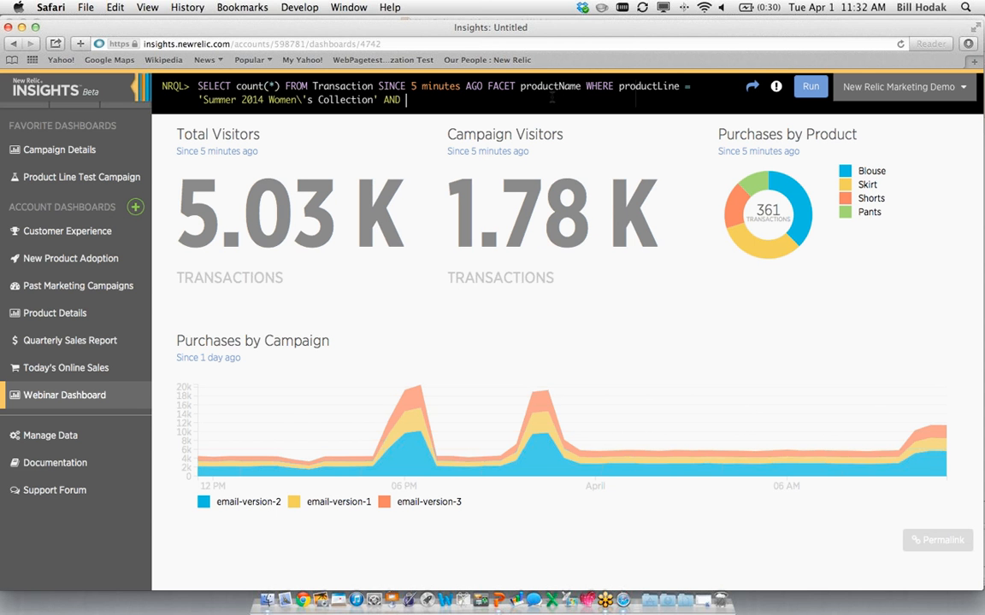
text(p)
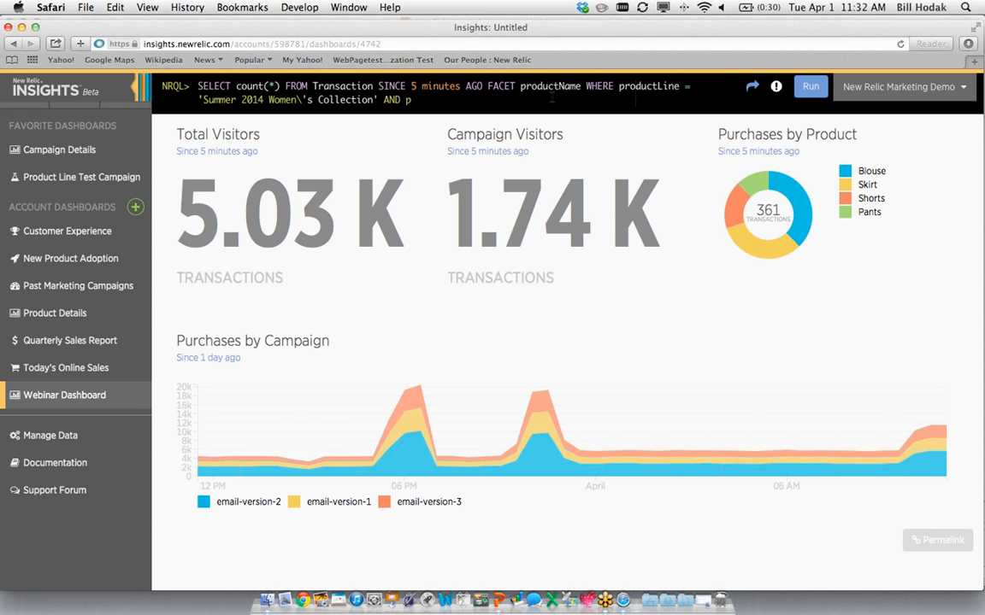
key(BackSpace)
text(marketingCompaign =)
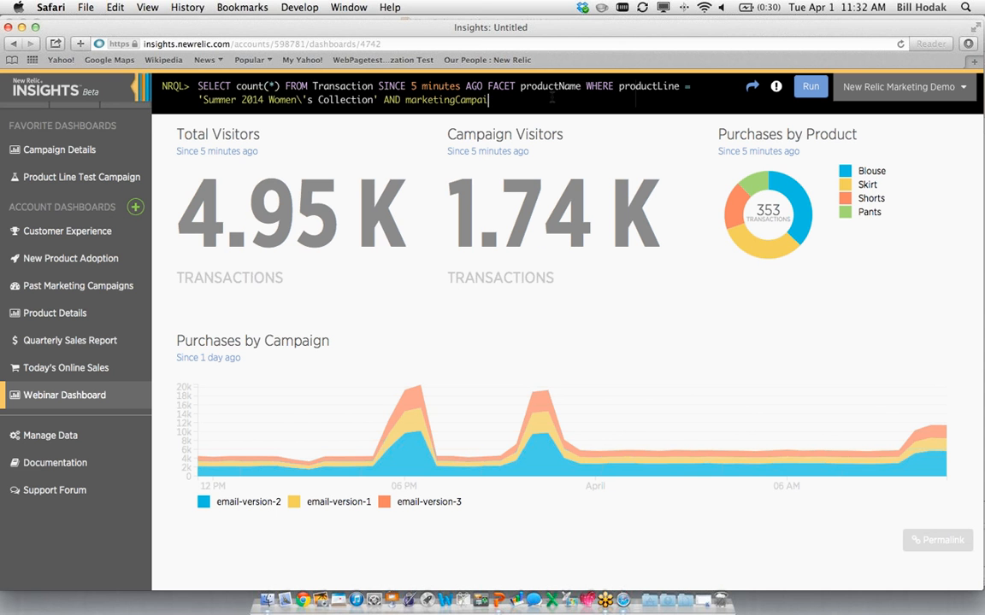
key(Return)
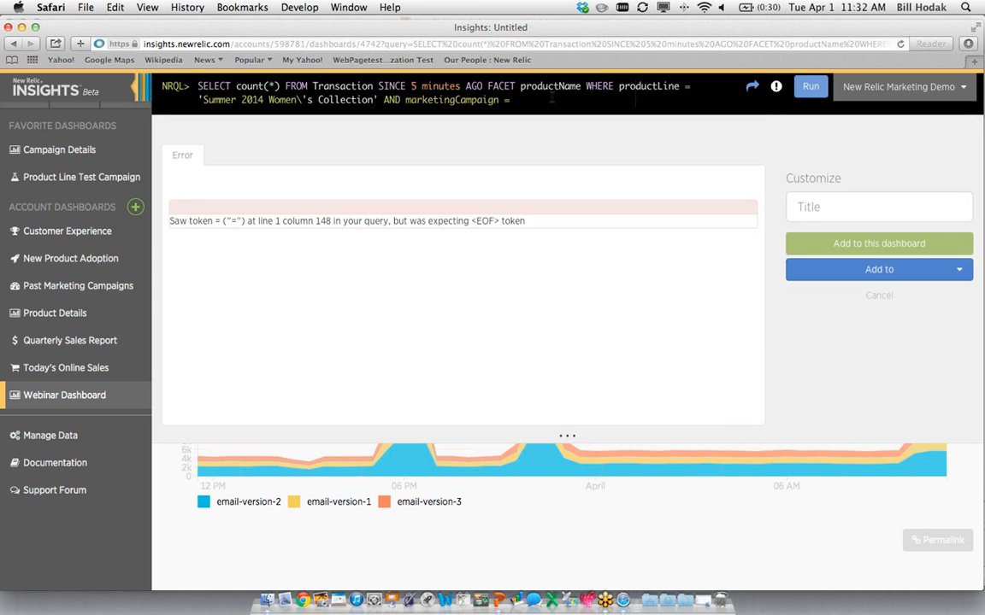
text('email)
key(Down)
key(Return)
key(Return)
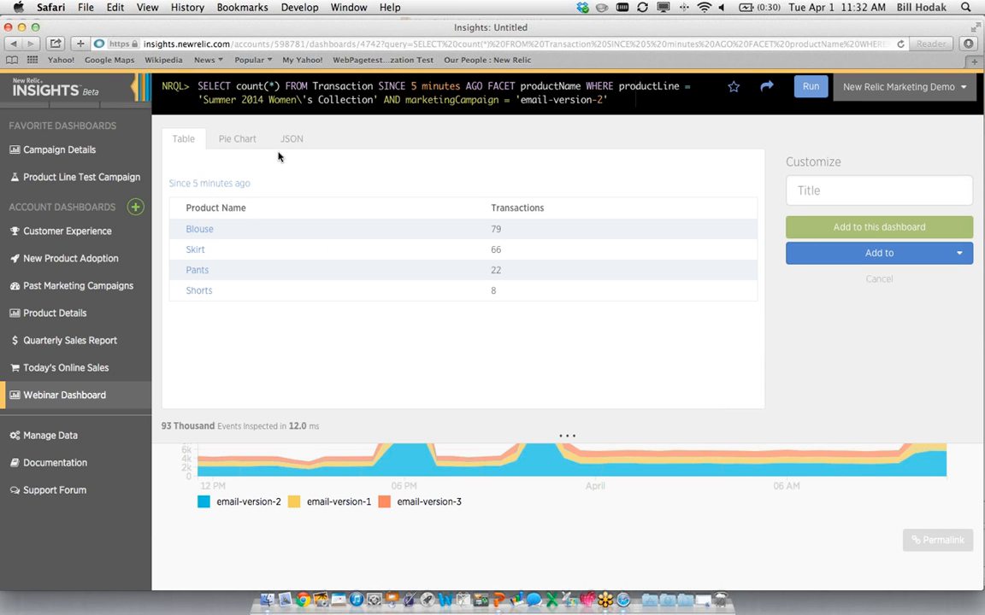
Step: Title the product results table "Campaign 2 Purchases" and add it to the current dashboard
click(795, 192)
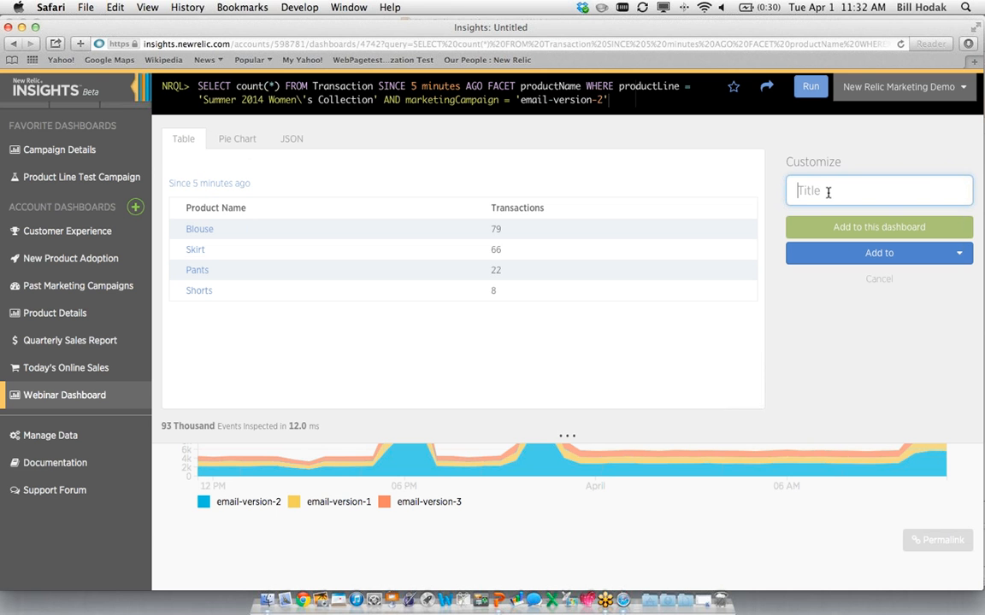
text(Email Vers)
key(BackSpace)
key(BackSpace)
key(BackSpace)
key(BackSpace)
key(BackSpace)
key(BackSpace)
key(BackSpace)
key(BackSpace)
key(BackSpace)
key(BackSpace)
text(Ca)
text(mpai)
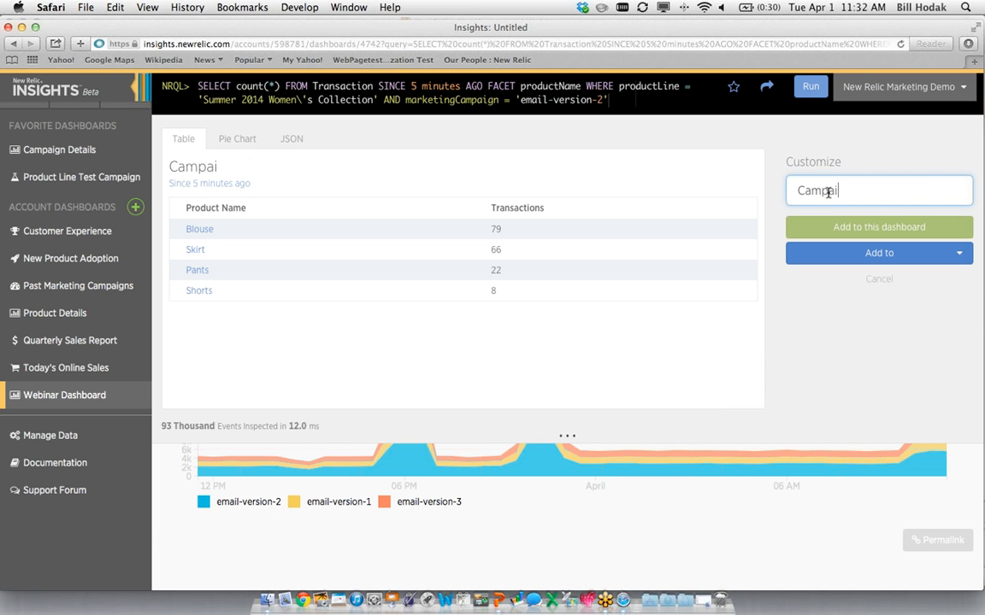
text(gn 2 Purchases)
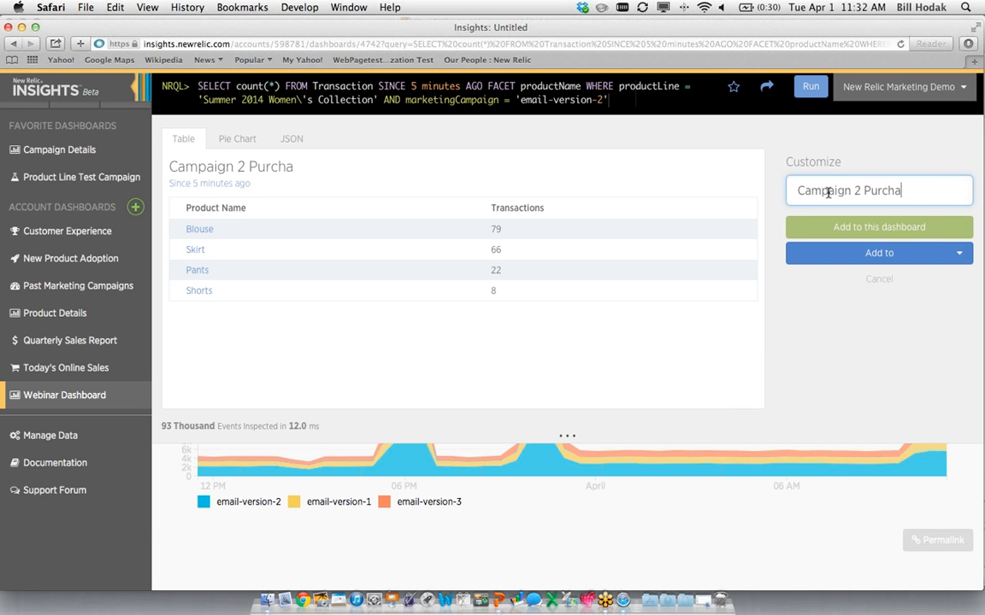
click(938, 232)
Step: Review the new Campaign 2 Purchases table alongside the other charts on the dashboard
scroll(611, 444, down, 5)
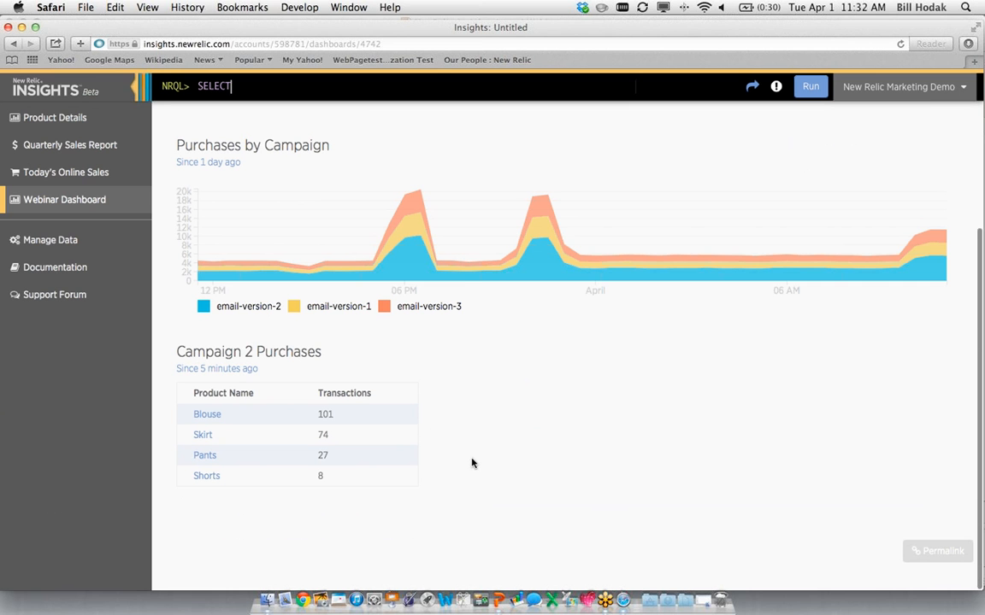
drag(215, 353, 312, 351)
click(458, 418)
scroll(322, 433, up, 5)
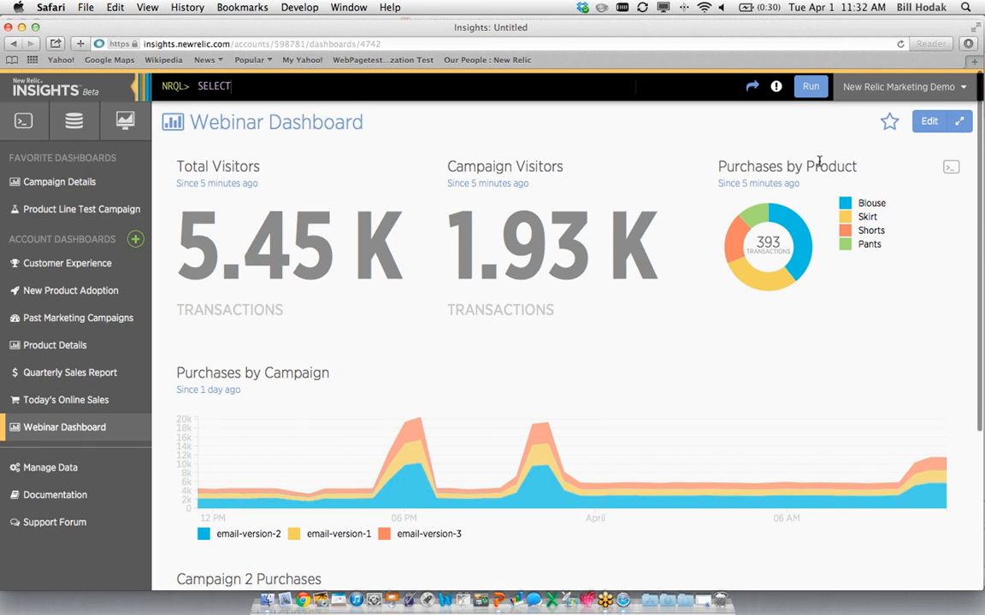
scroll(675, 392, down, 5)
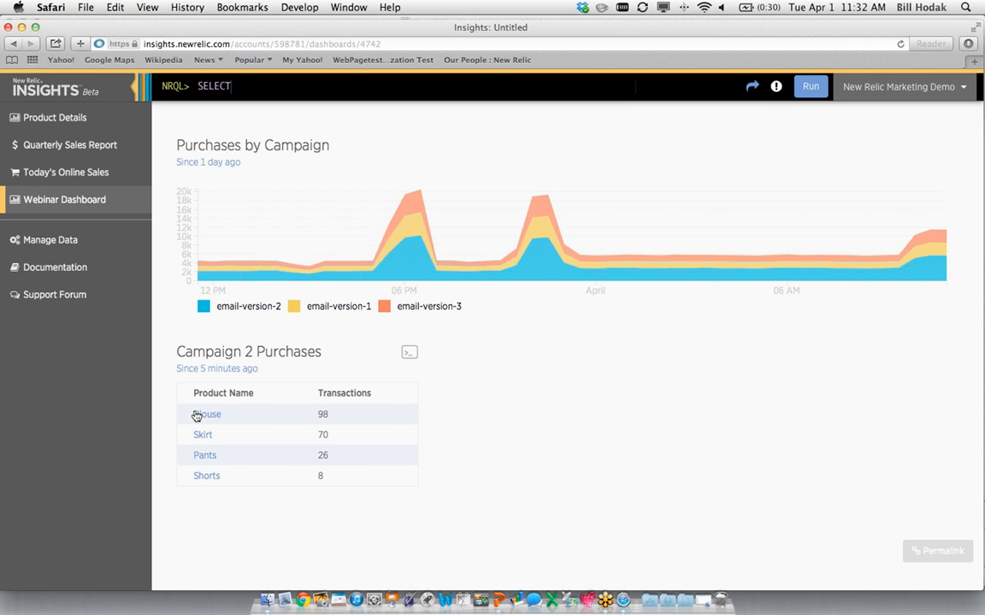
drag(339, 435, 534, 434)
click(535, 434)
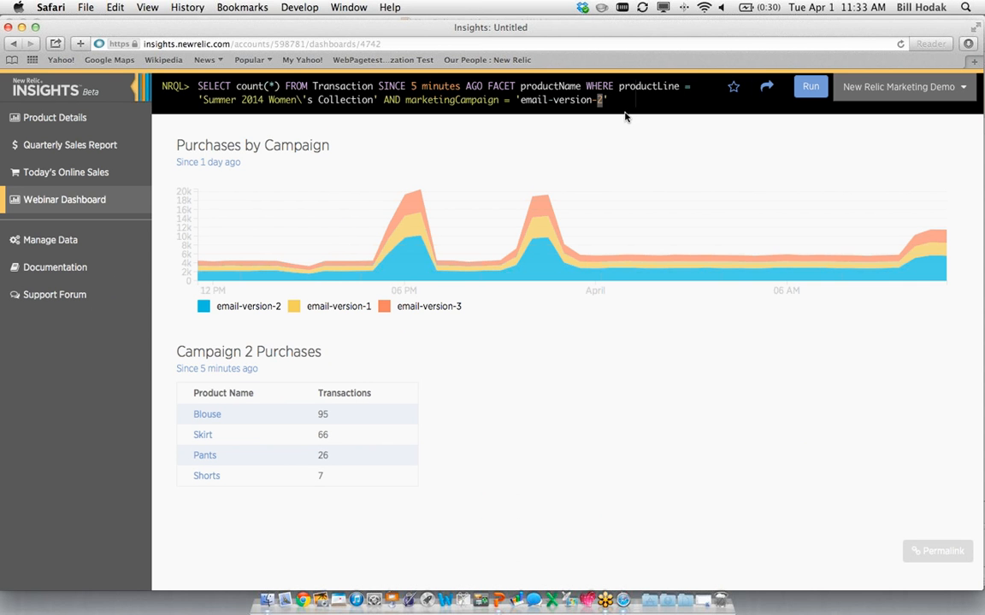
Step: Run the product purchases query for marketingCampaign 'email-version-1' and add the table to this dashboard titled "Campaign 1 Purchases"
text(1)
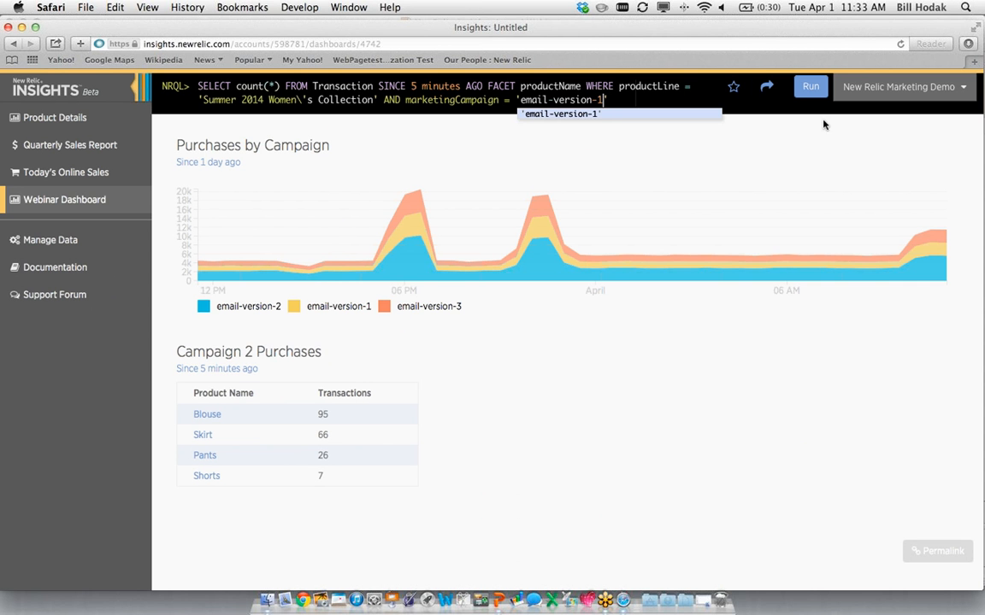
click(810, 86)
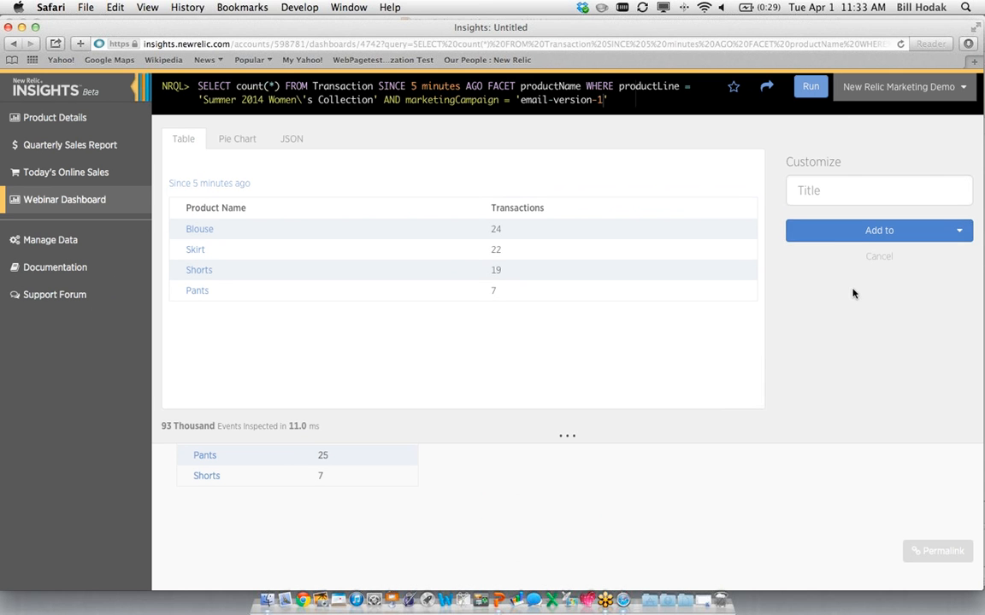
click(796, 191)
text(Campaign 1 Purchases)
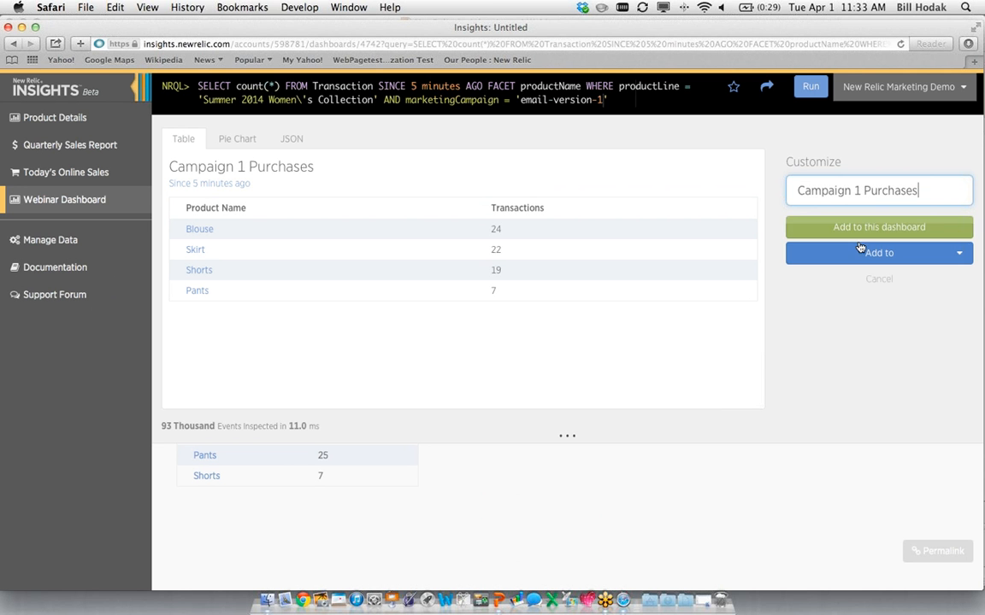
click(862, 227)
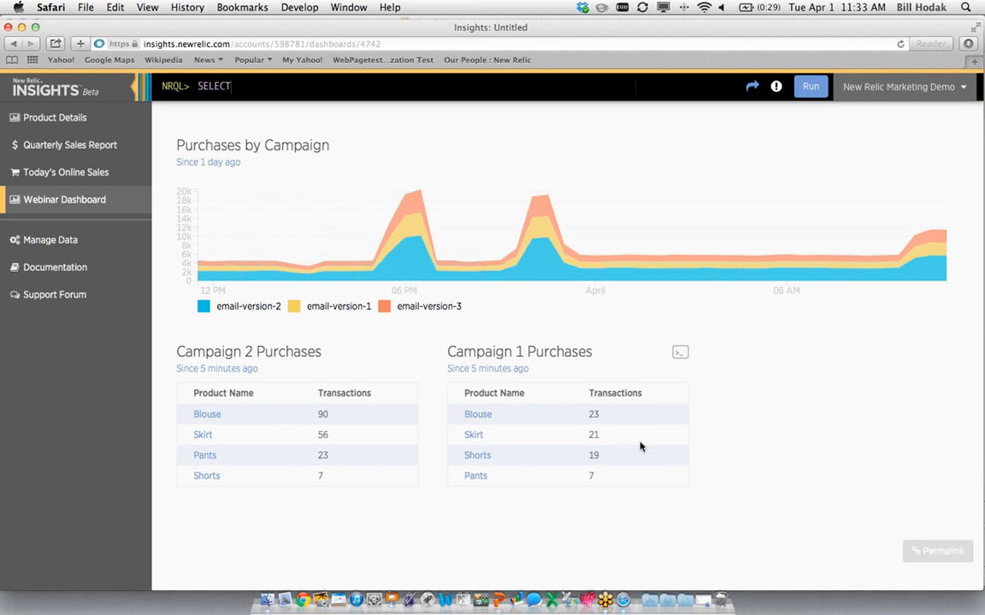
Step: Reuse the Campaign 1 Purchases query with marketingCampaign changed to 'email-version-3', and run it
click(681, 352)
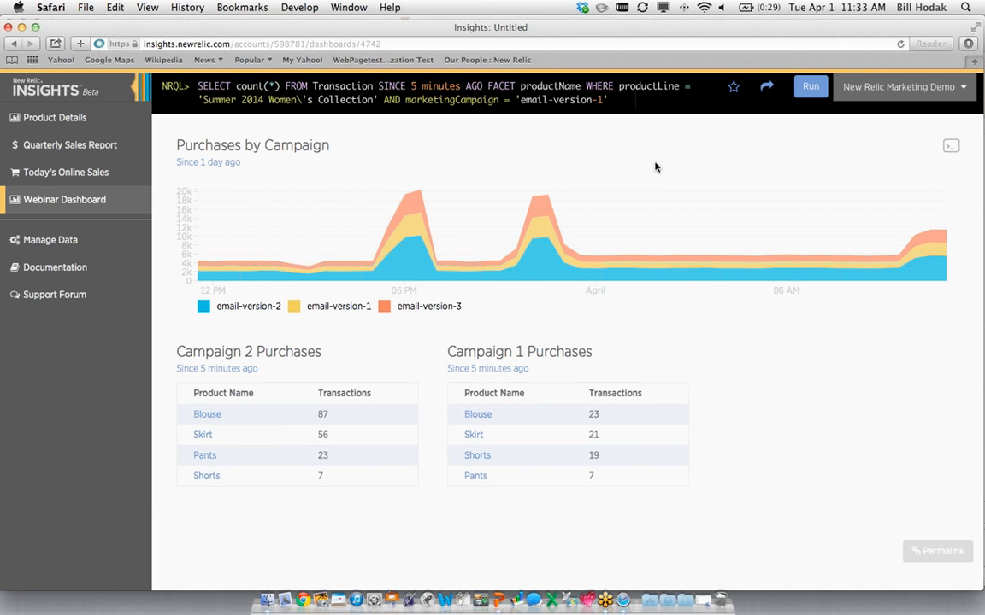
double_click(601, 100)
text(3)
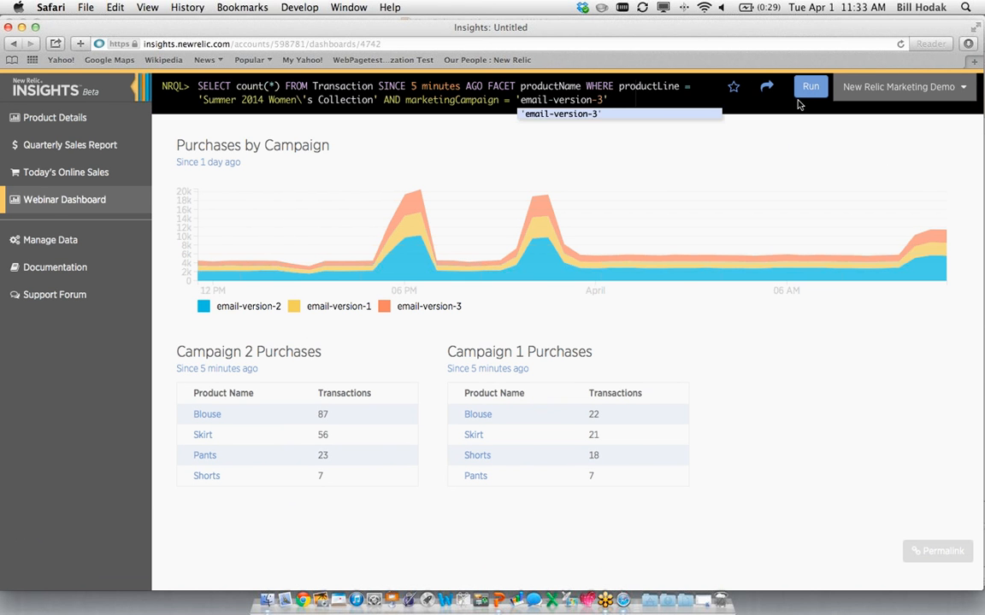
click(810, 86)
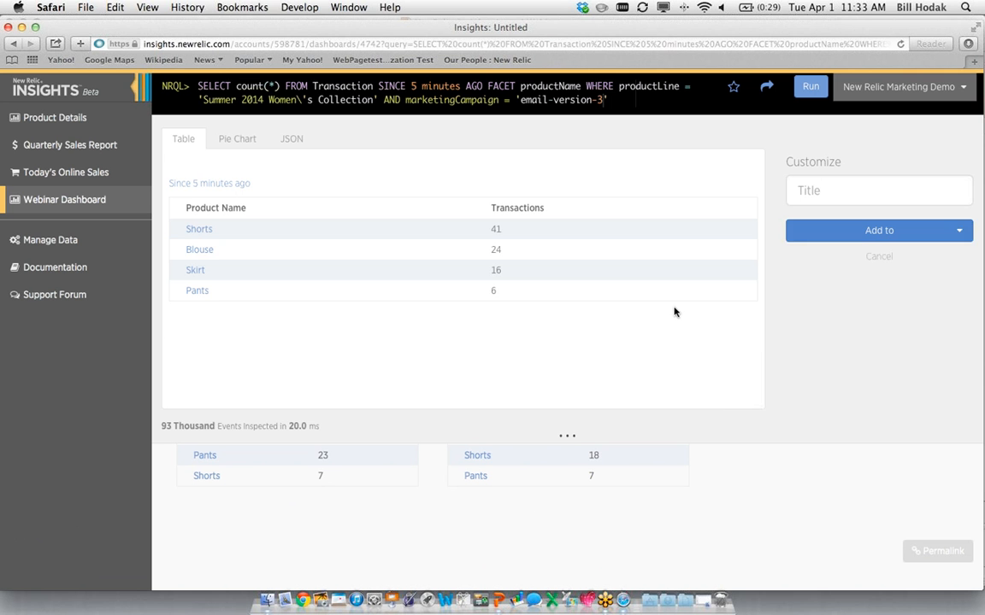
Step: Title the resulting product table "Campaign 3 Purchases" and add it to the current dashboard
click(853, 193)
text(Campai)
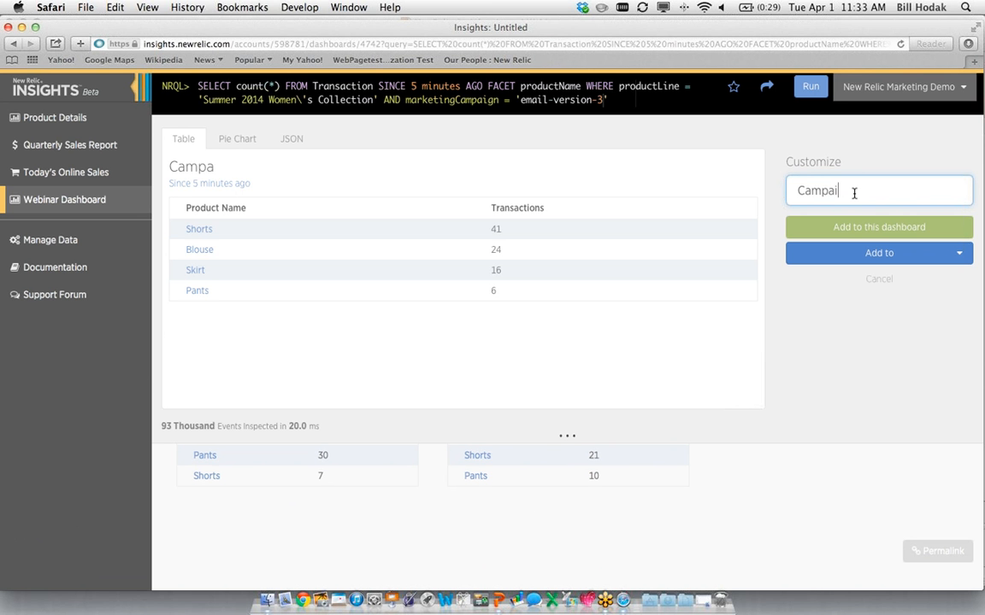
text(gn 3 Purchases)
click(867, 224)
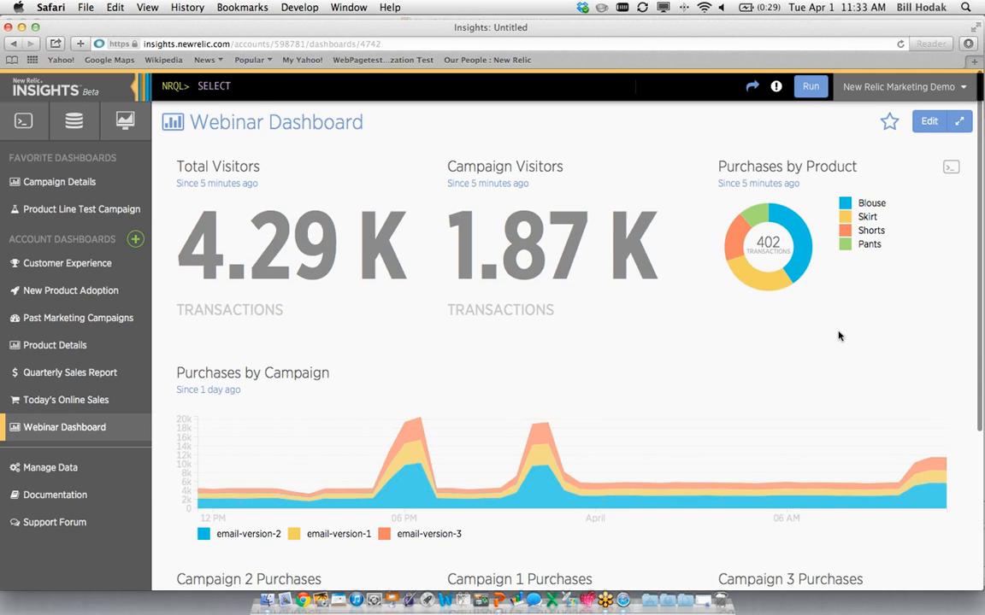
Step: Edit the dashboard layout to place Campaign 1 Purchases before Campaign 2 Purchases beneath the Purchases by Campaign chart, and finish editing
scroll(838, 336, down, 5)
scroll(911, 169, up, 2)
scroll(912, 170, up, 2)
click(927, 135)
scroll(884, 294, down, 5)
drag(462, 347, 180, 350)
drag(254, 551, 517, 89)
drag(557, 460, 489, 367)
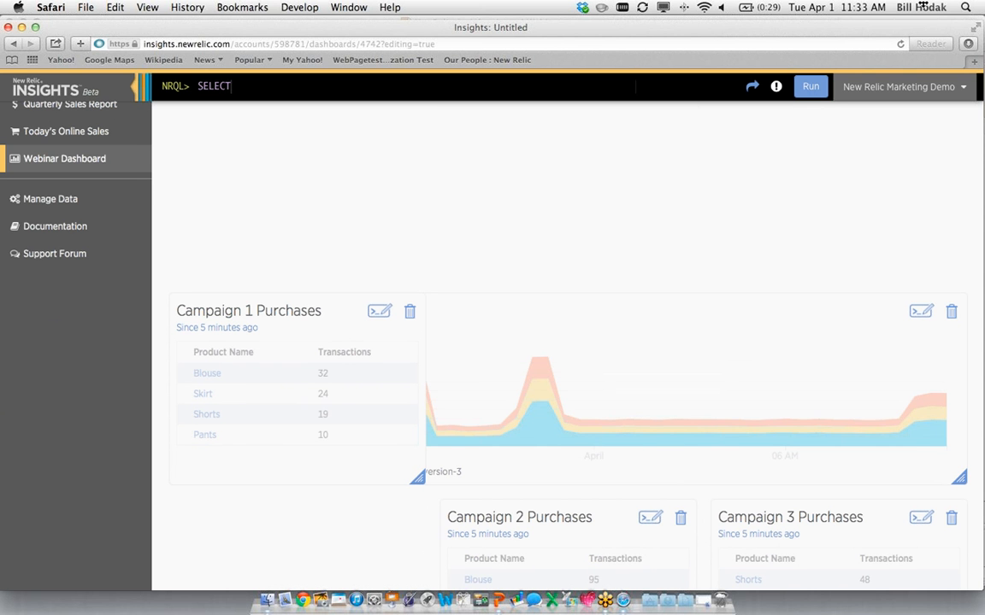
right_click(586, 390)
click(552, 295)
drag(552, 303, 524, 120)
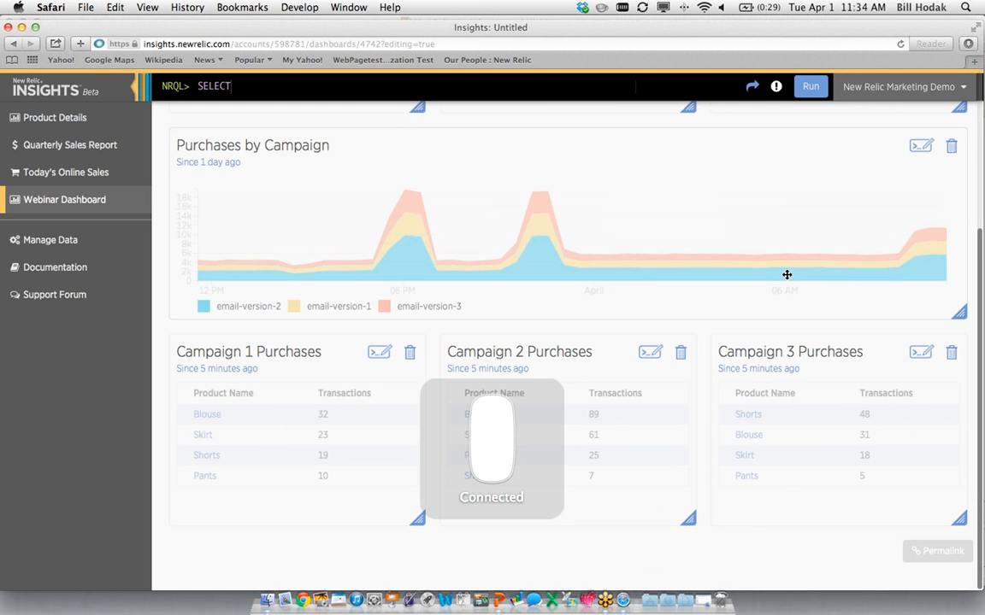
scroll(787, 274, up, 5)
scroll(824, 148, up, 2)
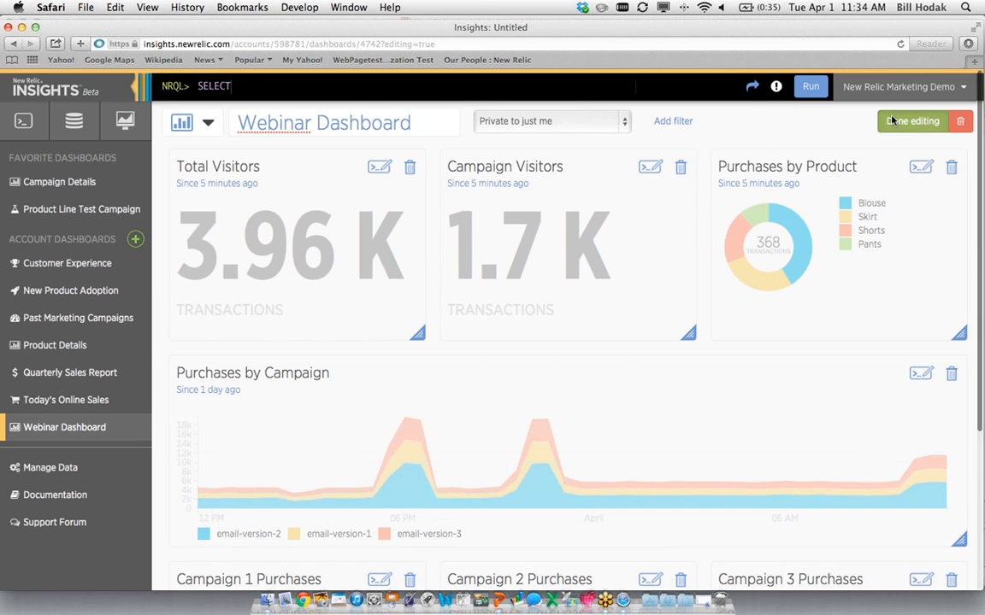
click(889, 121)
Step: Review the finished dashboard, comparing product purchases across the three campaign tables with the visitor, product and campaign charts
scroll(369, 570, down, 5)
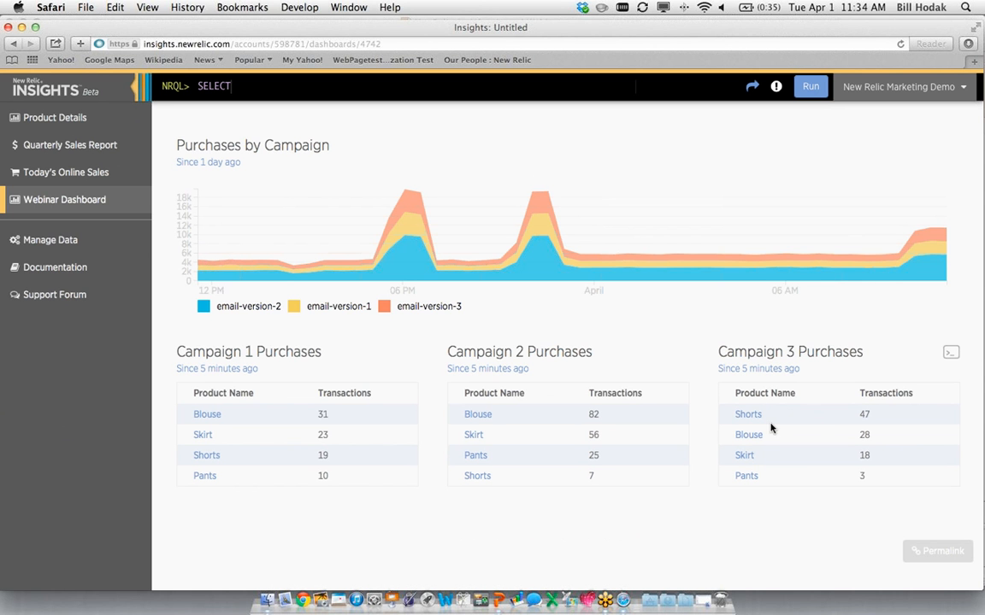
scroll(783, 479, up, 5)
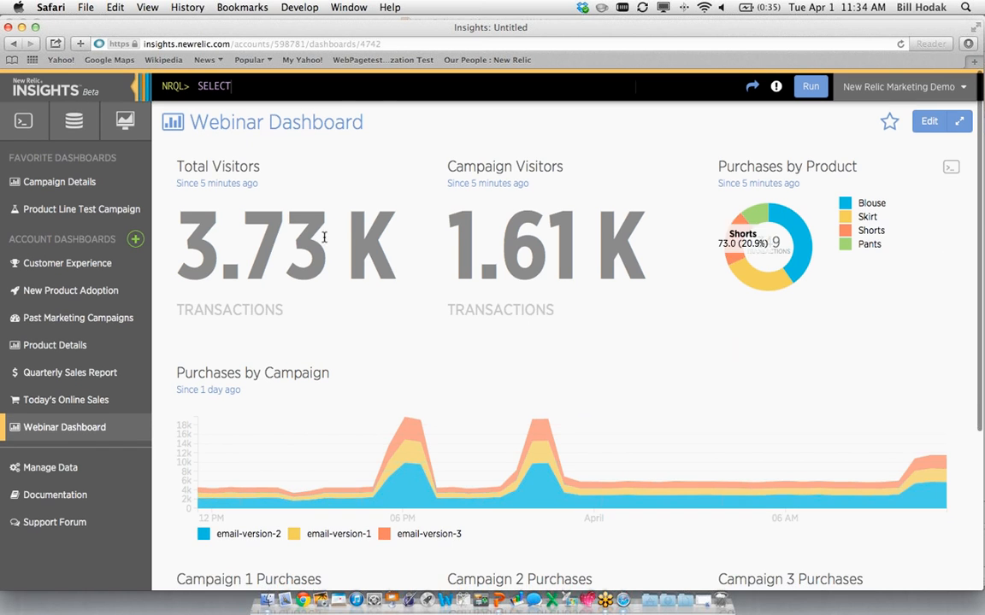
scroll(662, 365, down, 5)
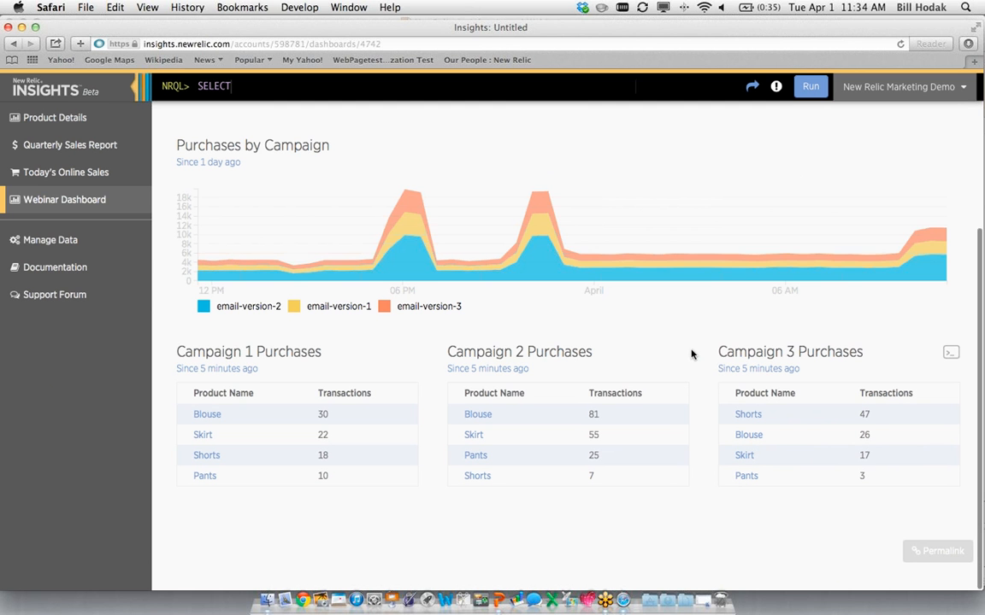
mouse_move(538, 214)
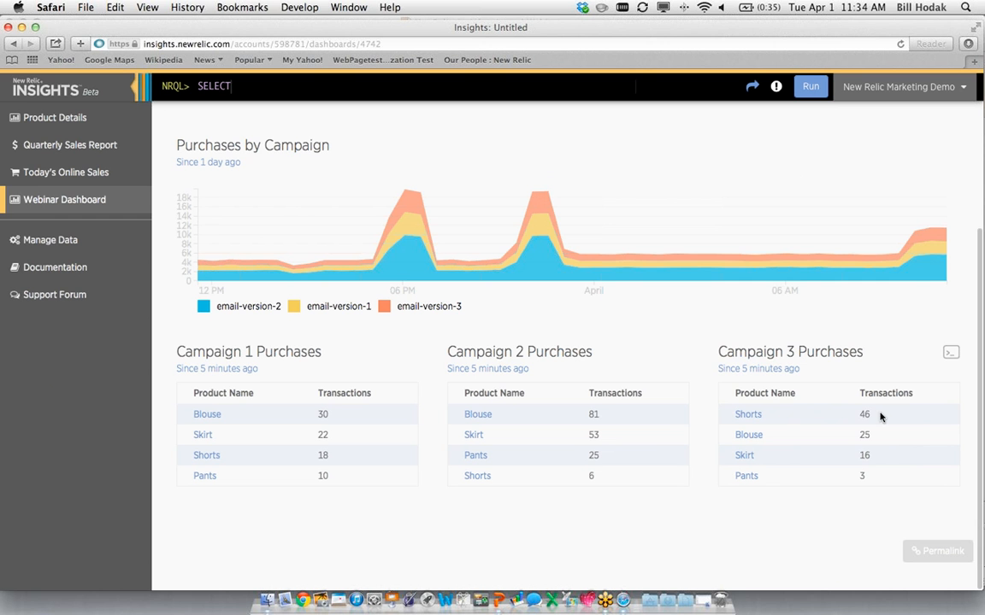
drag(858, 411, 699, 414)
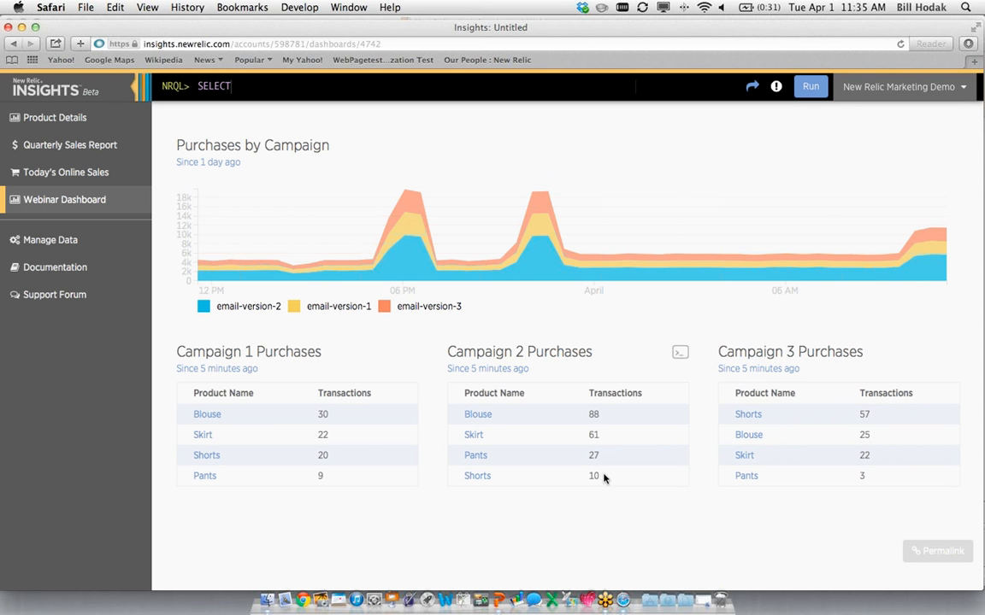
scroll(604, 479, up, 5)
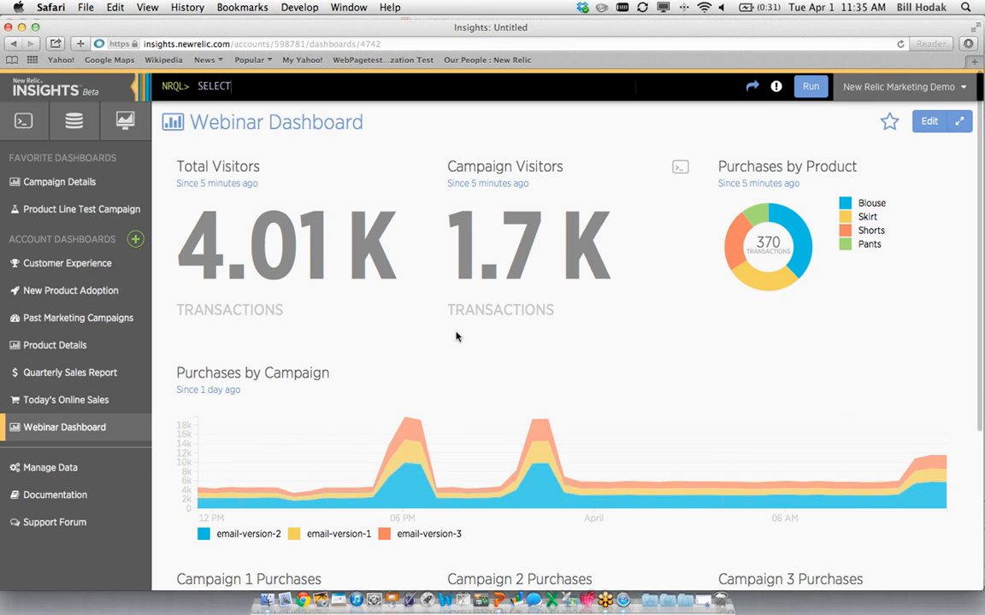
scroll(457, 335, down, 5)
scroll(457, 335, up, 5)
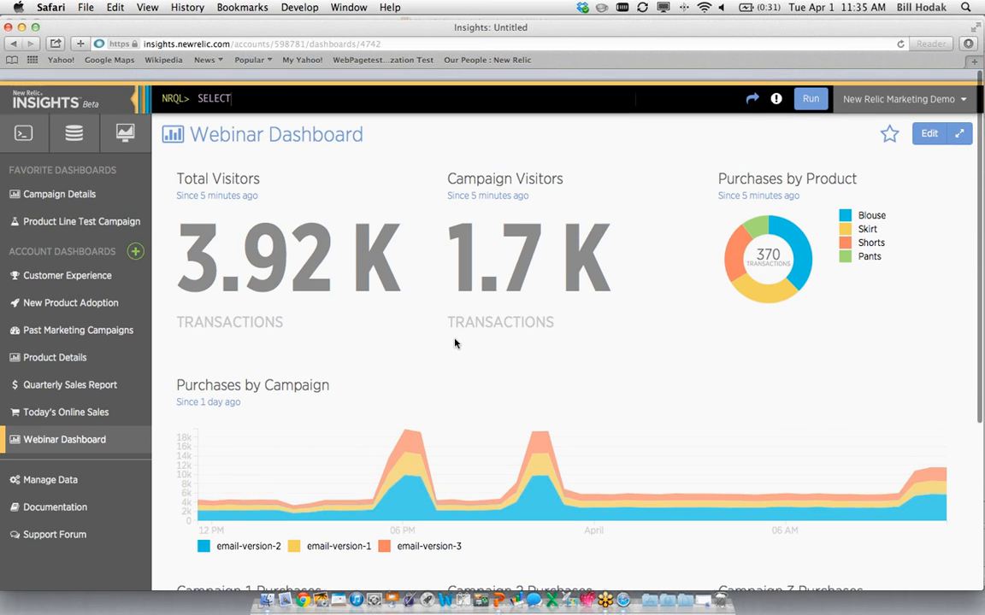
drag(403, 27, 444, 23)
scroll(673, 279, down, 5)
scroll(673, 280, up, 5)
scroll(672, 280, down, 1)
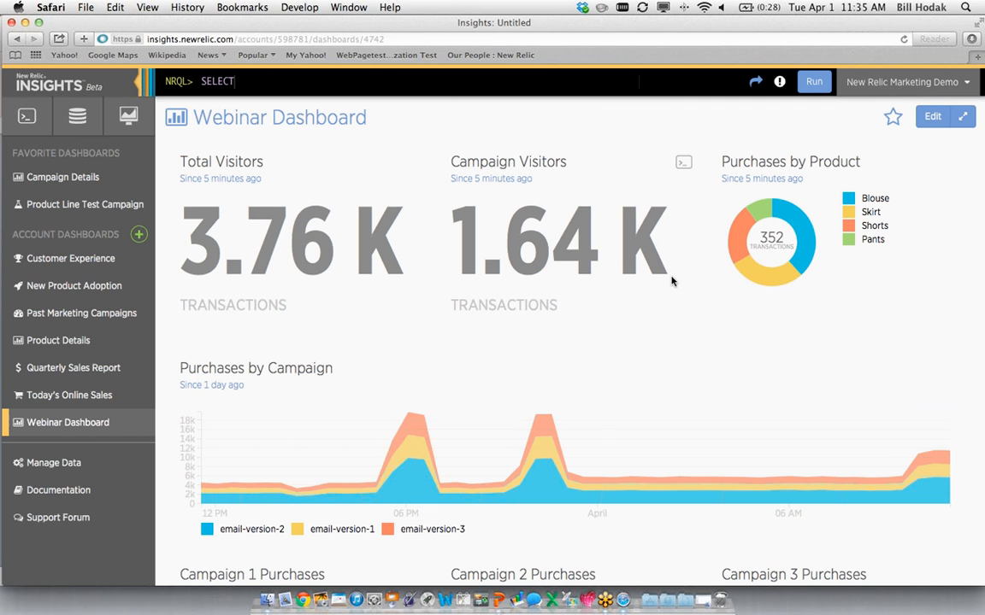
scroll(671, 280, down, 1)
scroll(672, 280, down, 5)
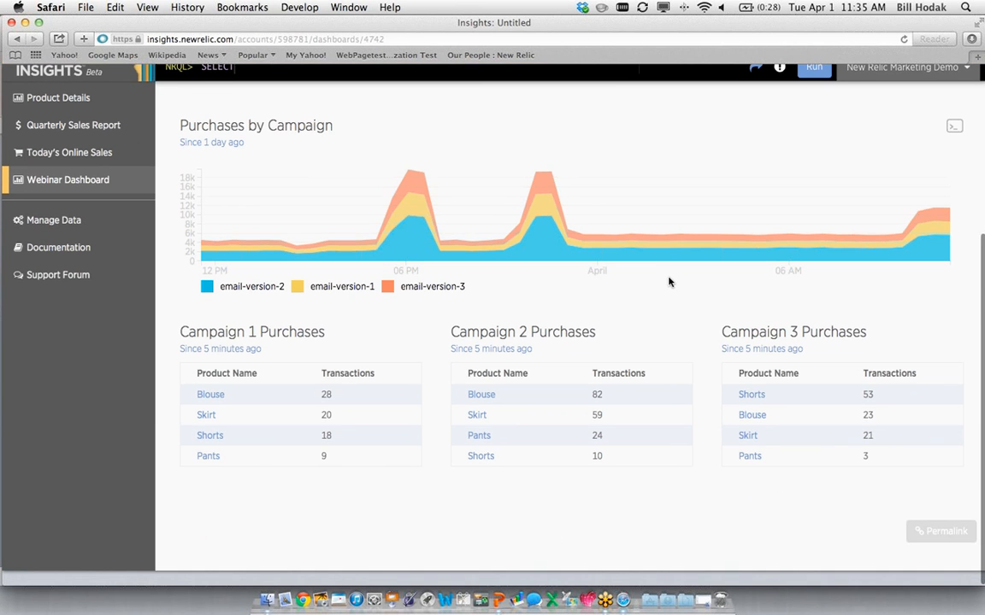
scroll(669, 283, up, 6)
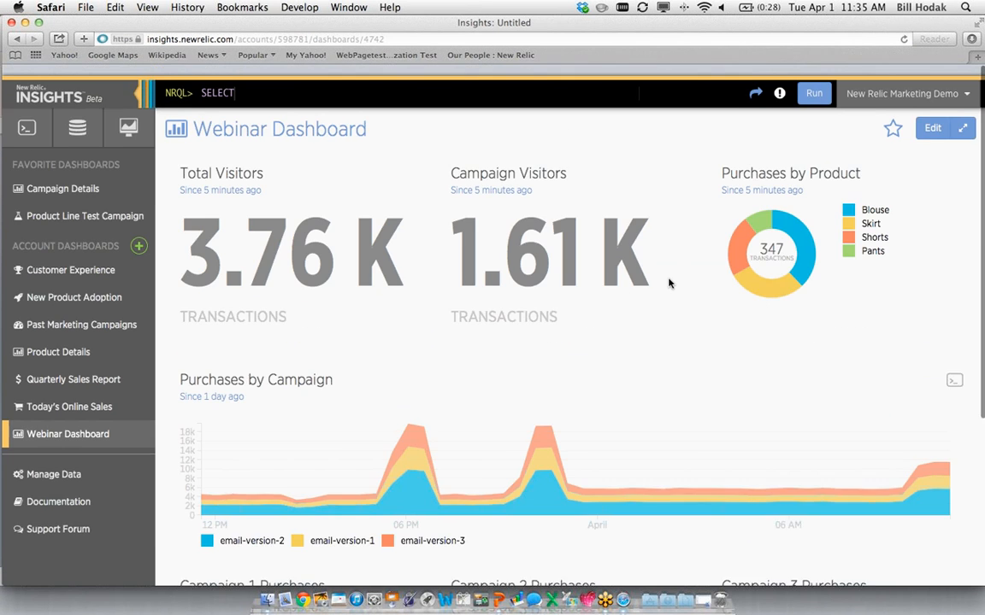
scroll(697, 323, down, 5)
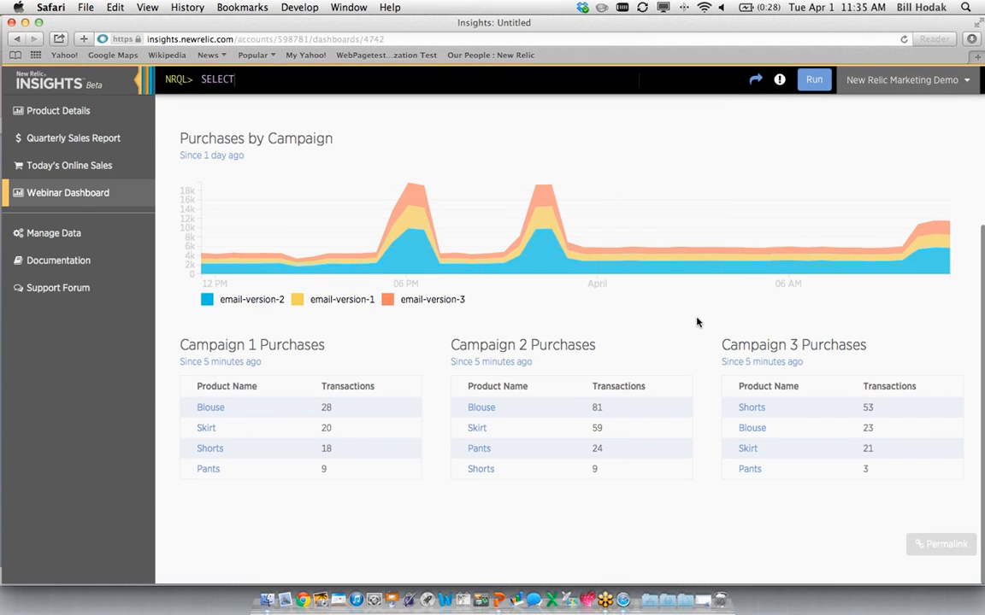
scroll(696, 323, up, 5)
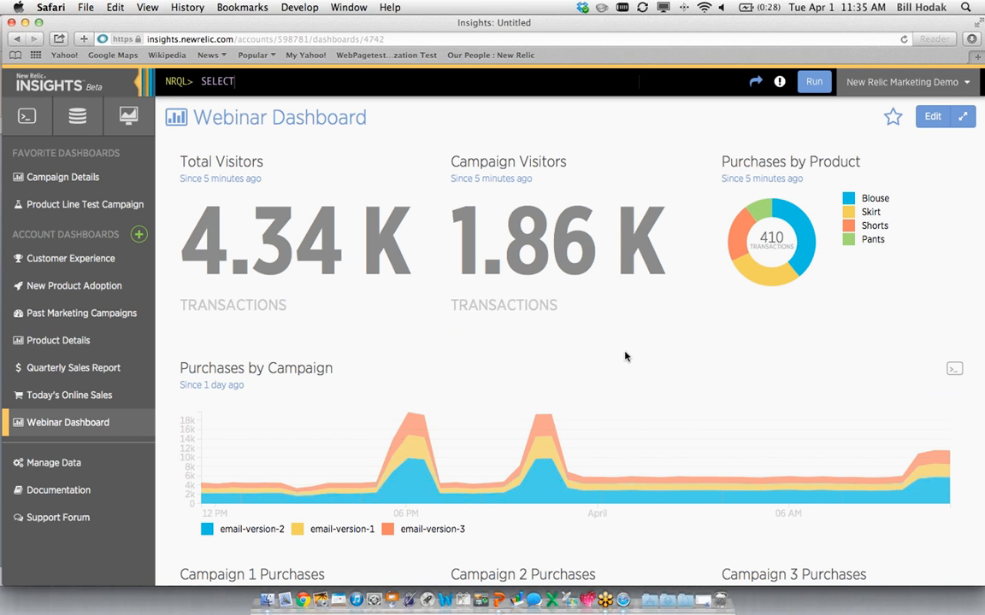
Step: Open the Data Explorer and examine the available event types and their 24-hour event counts
click(68, 125)
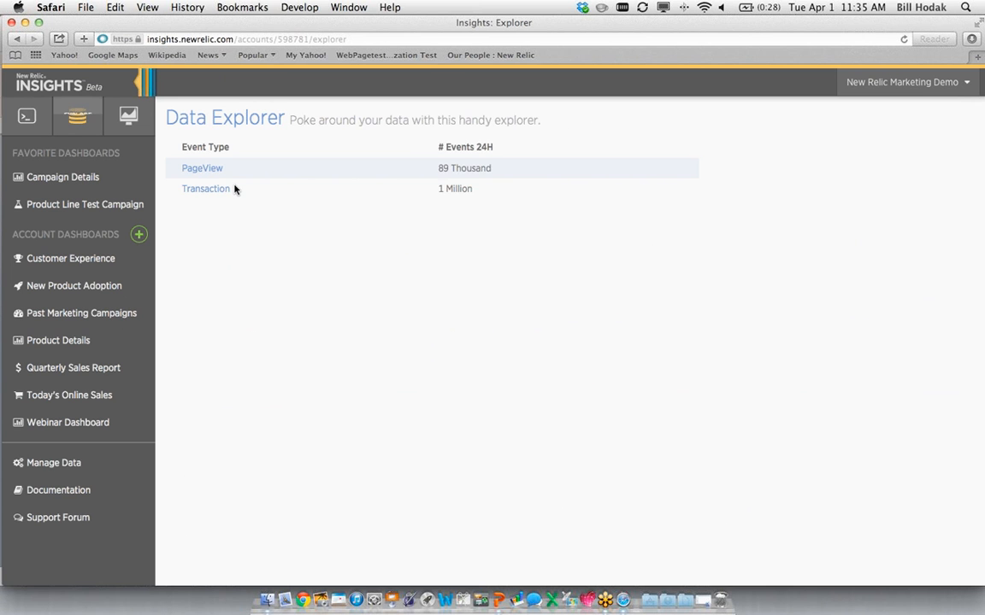
drag(354, 204, 184, 124)
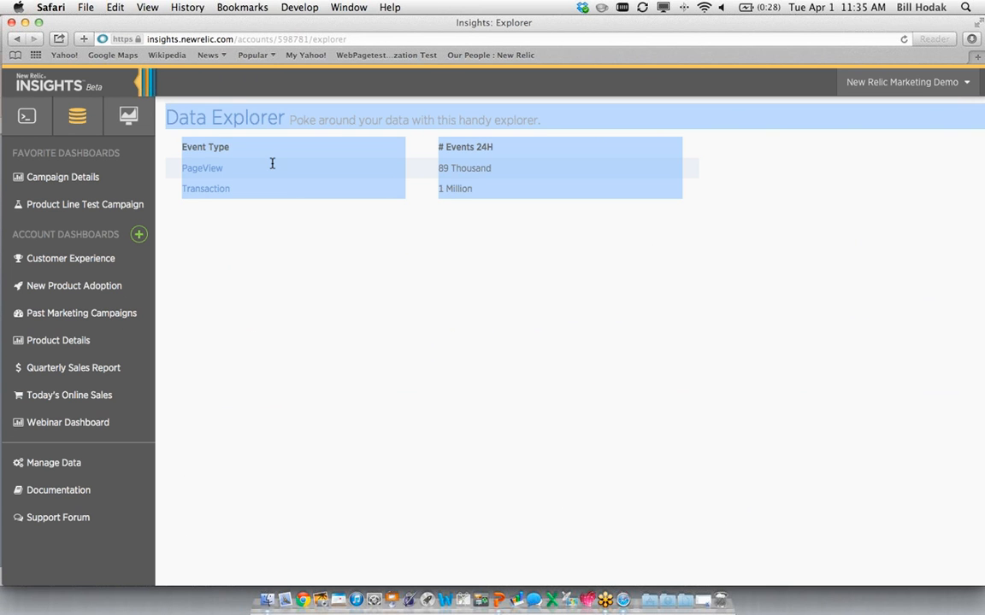
click(337, 296)
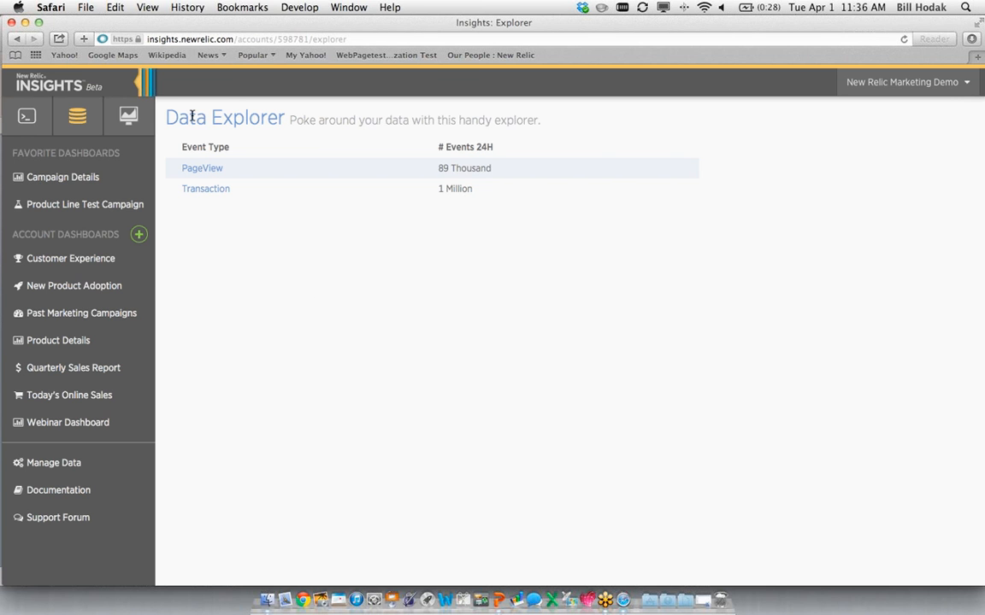
drag(211, 147, 414, 149)
click(414, 149)
triple_click(215, 147)
click(256, 171)
Step: Open the PageView events and examine the attributes recorded for each event
click(202, 167)
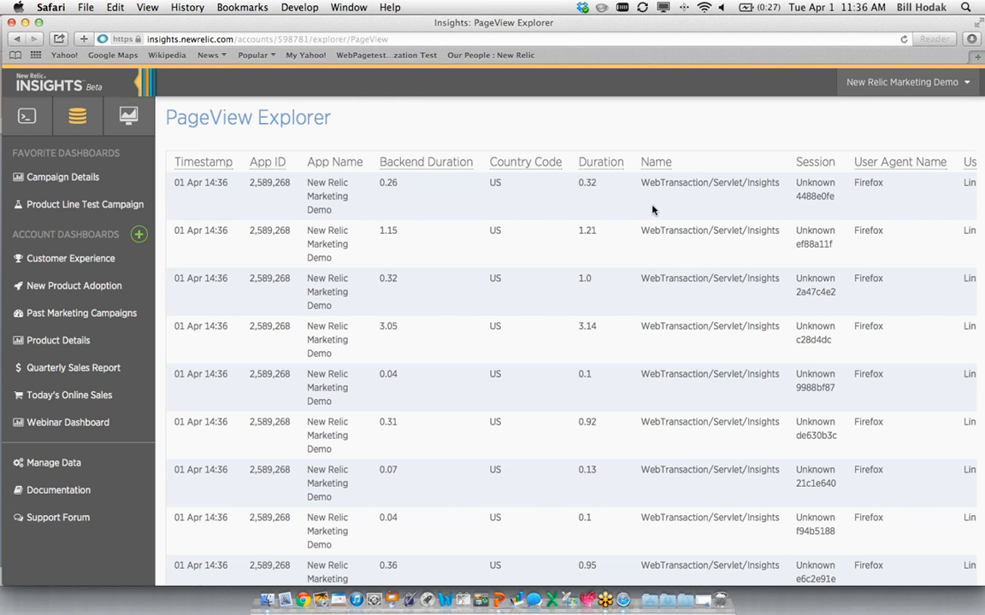
scroll(661, 206, down, 1)
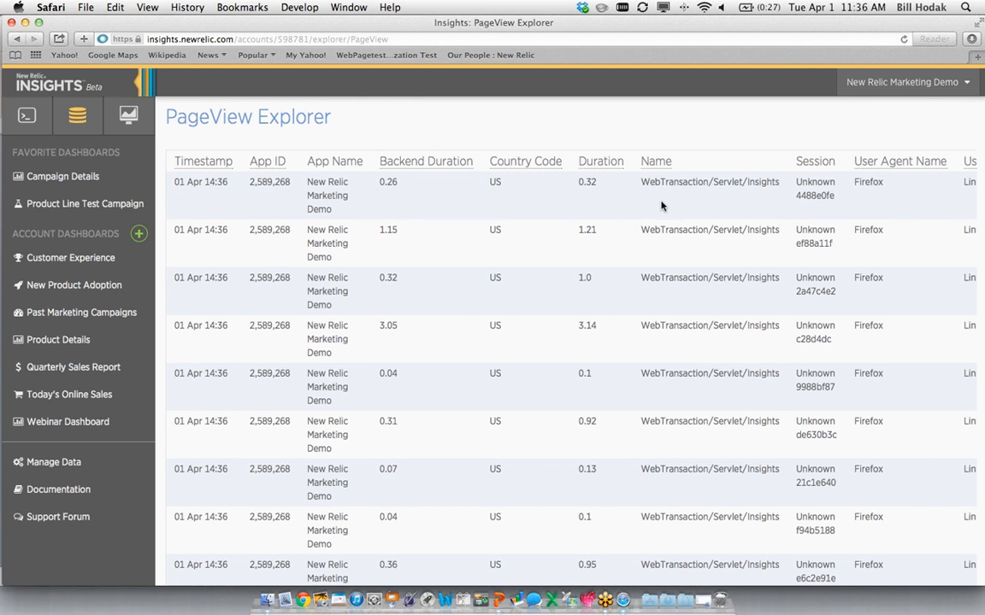
scroll(661, 206, down, 1)
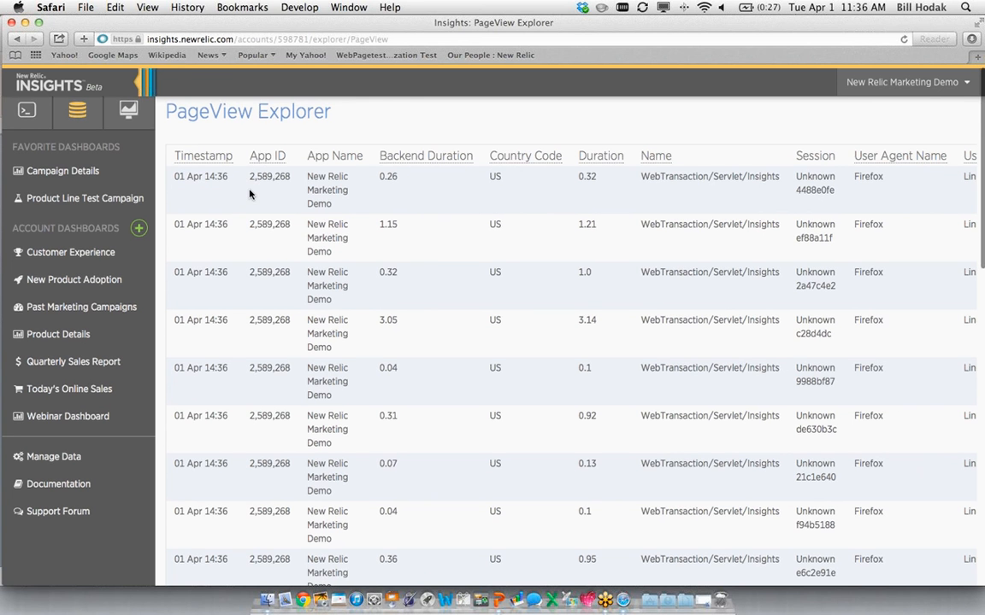
scroll(250, 194, up, 1)
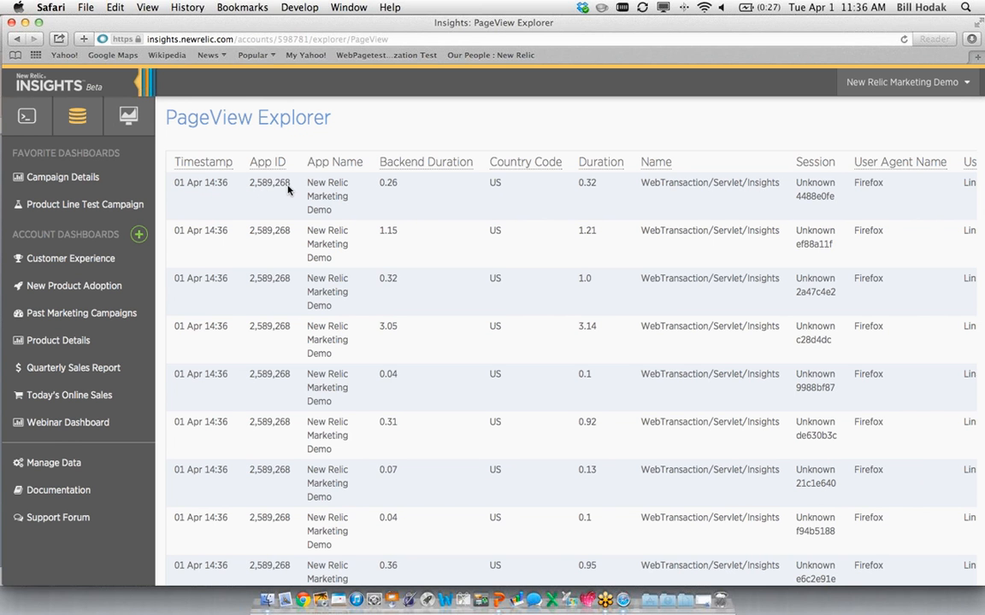
scroll(313, 185, up, 1)
scroll(342, 205, down, 1)
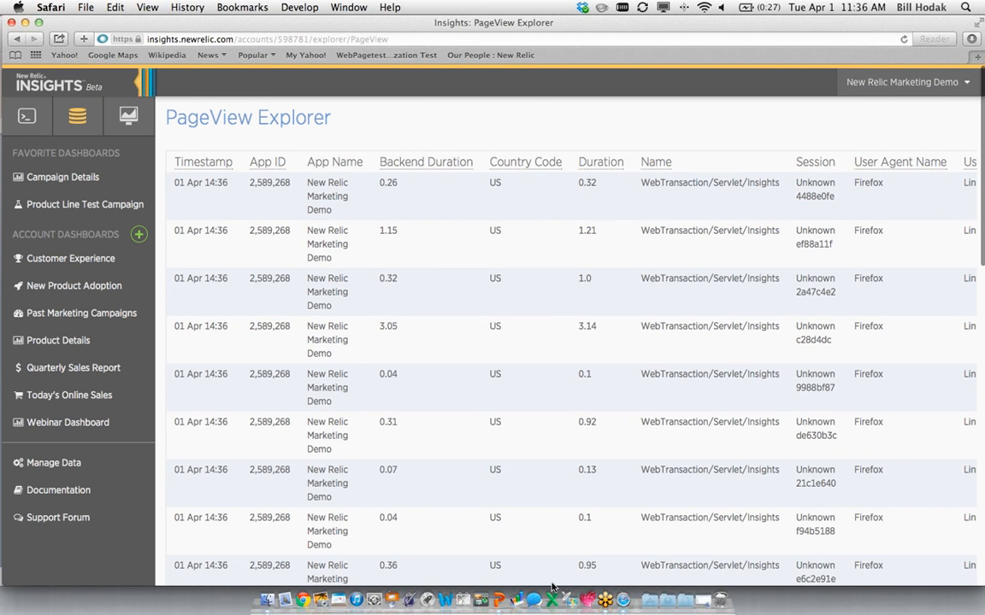
Step: Open Terminal from the Utilities folder among the installed applications
click(650, 581)
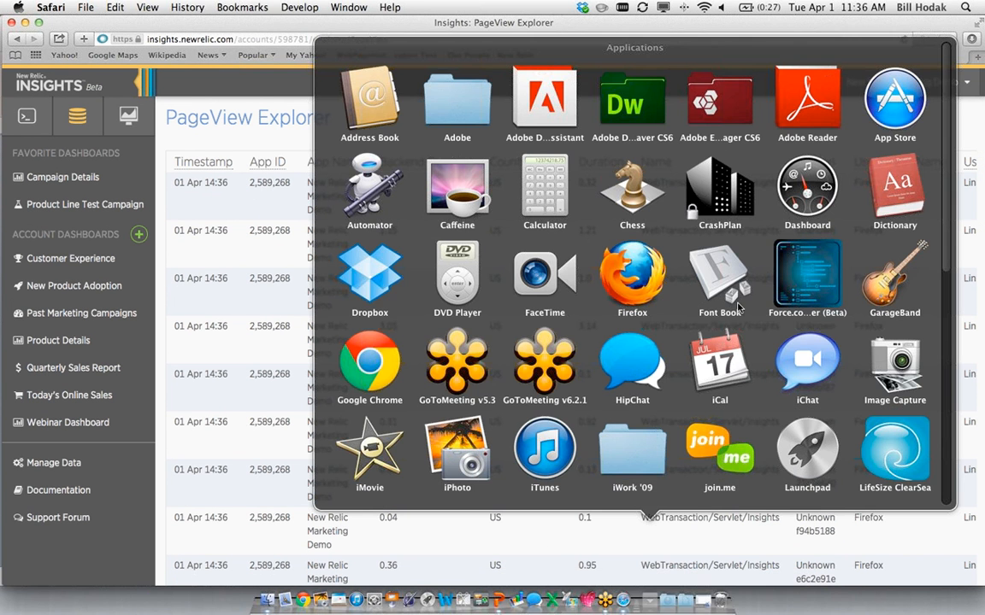
scroll(740, 309, down, 10)
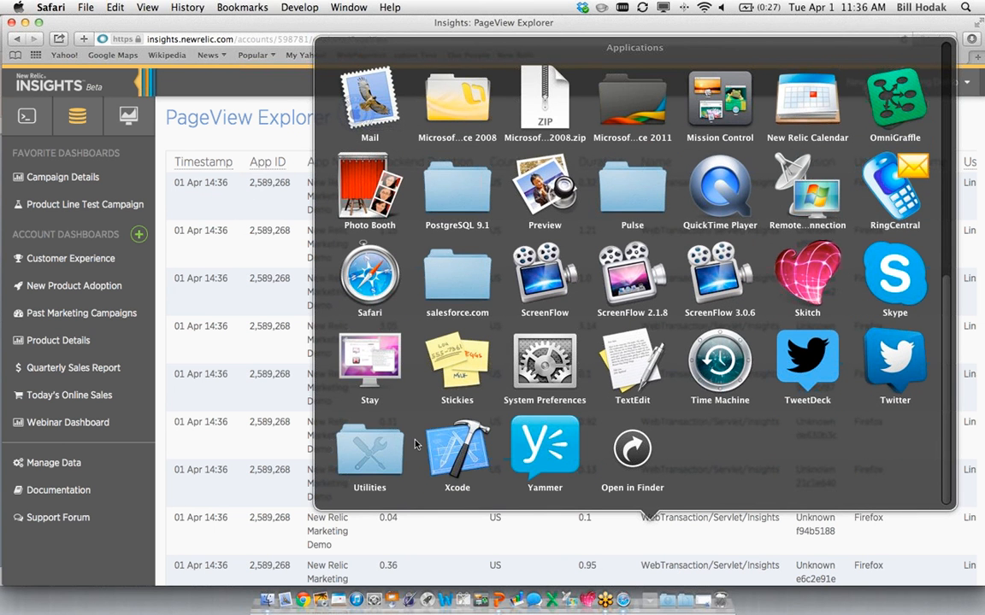
click(367, 448)
click(818, 374)
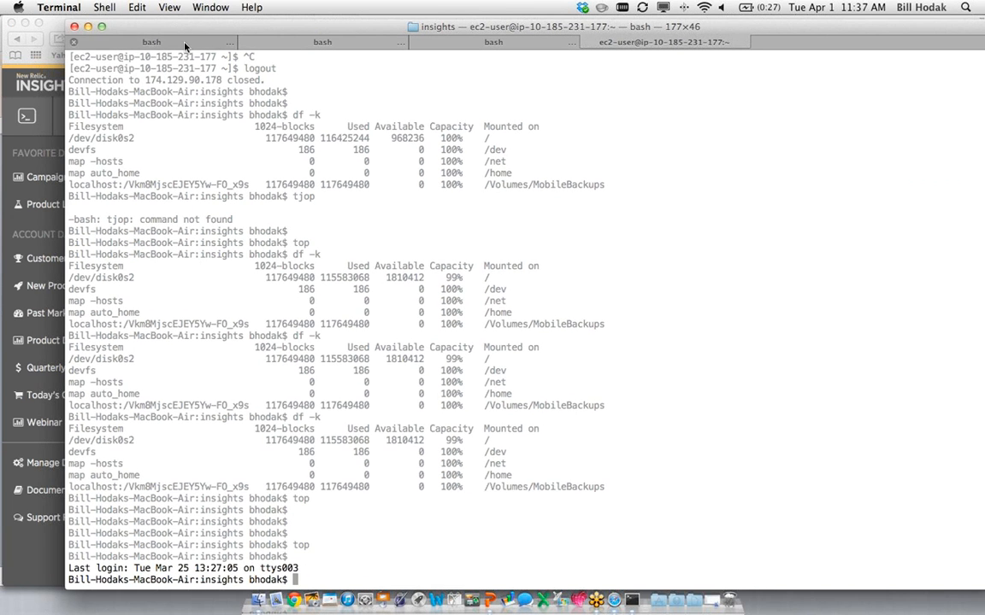
Step: In the mypackage Terminal session, list the directory's files and open Insights.java in vi
click(188, 39)
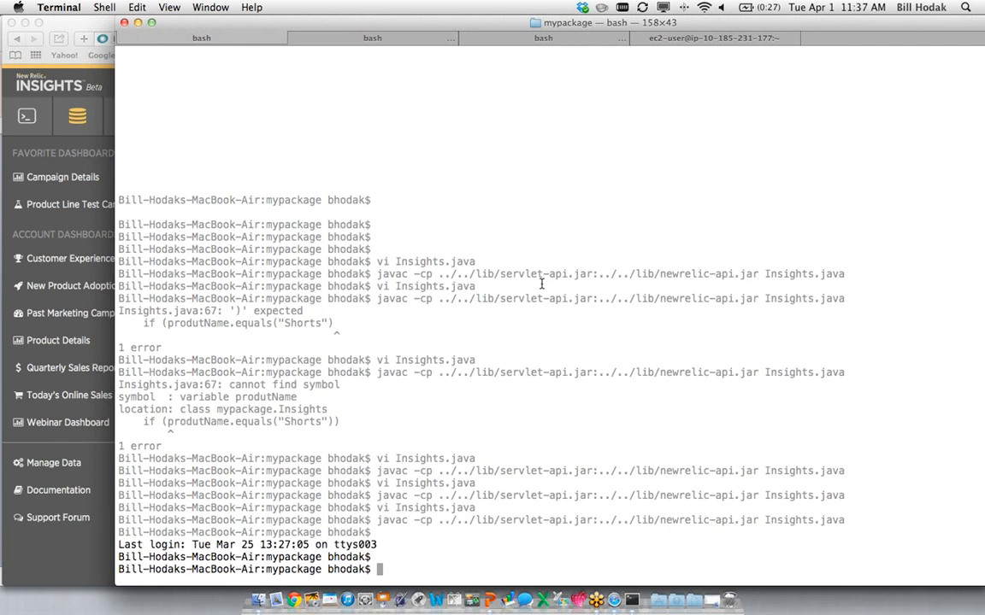
key(Return)
key(Return)
key(Return)
key(Return)
key(Return)
text(ls)
key(Return)
text(vi )
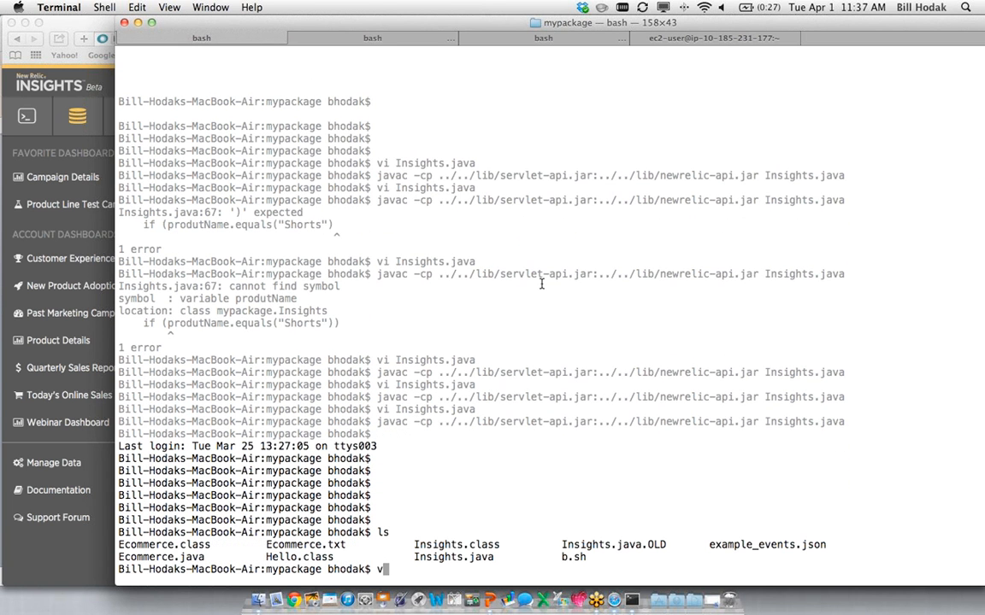
text(Insights.java)
key(Return)
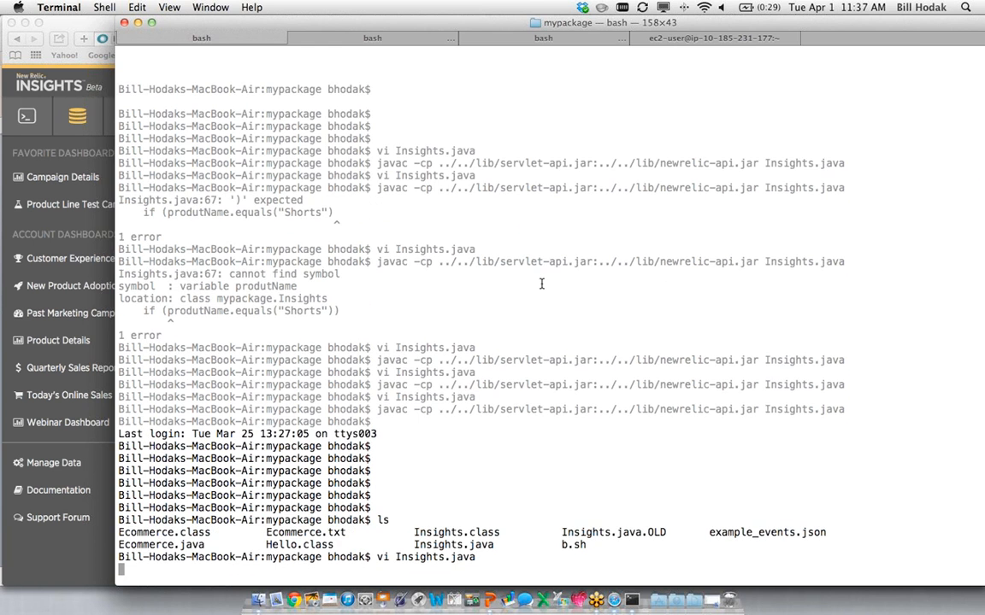
Step: Switch to Safari, open the Transaction events from the Data Explorer and examine the attributes recorded for each transaction
key(super+Tab)
scroll(564, 290, right, 5)
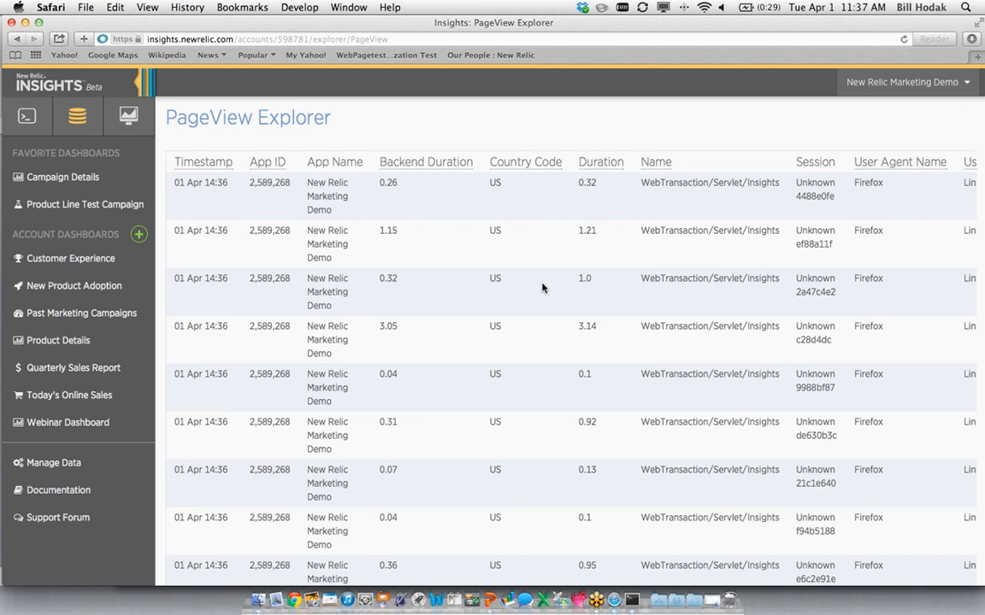
scroll(590, 296, left, 5)
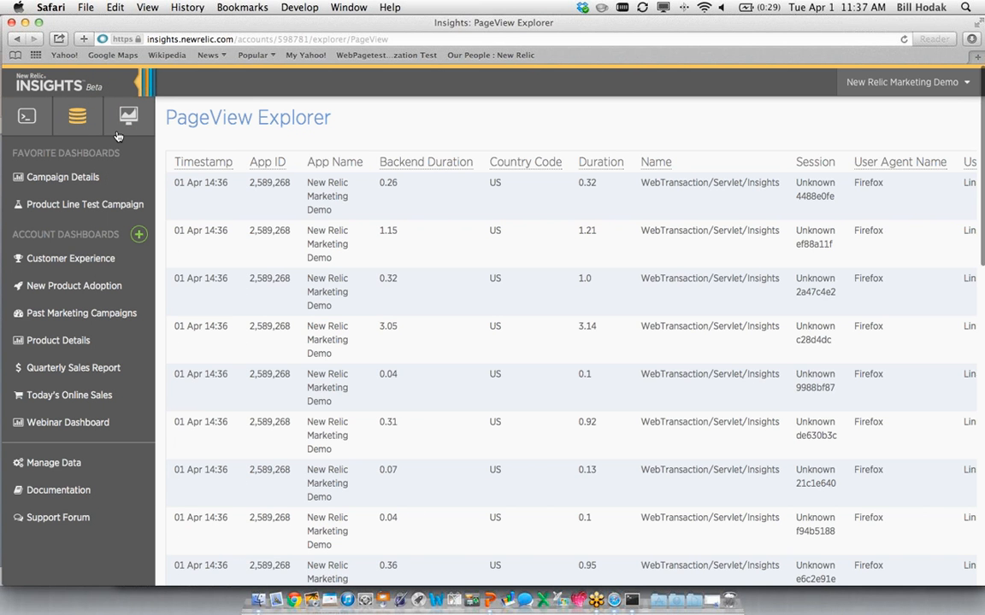
click(77, 116)
click(210, 190)
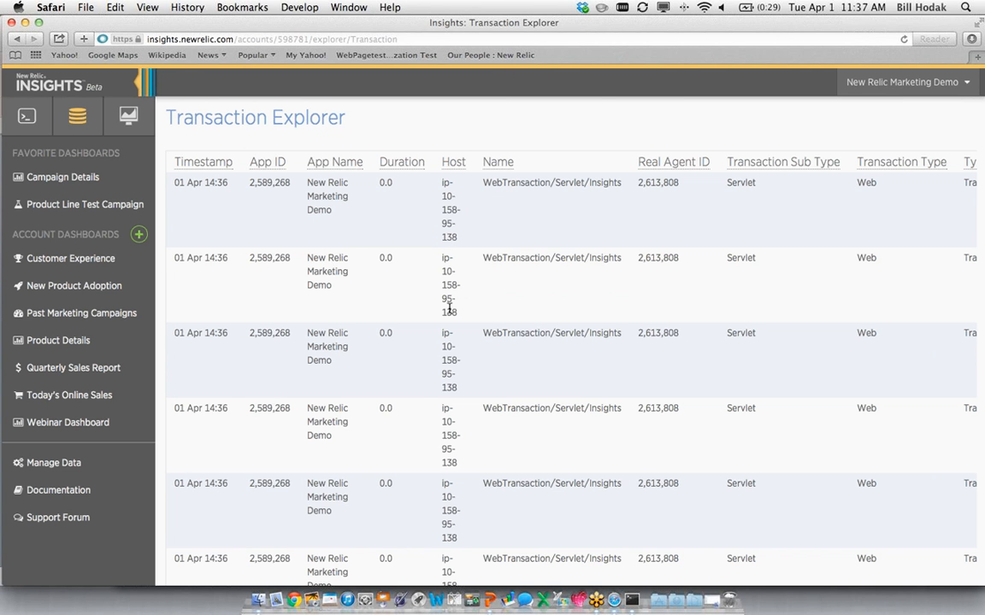
mouse_move(502, 163)
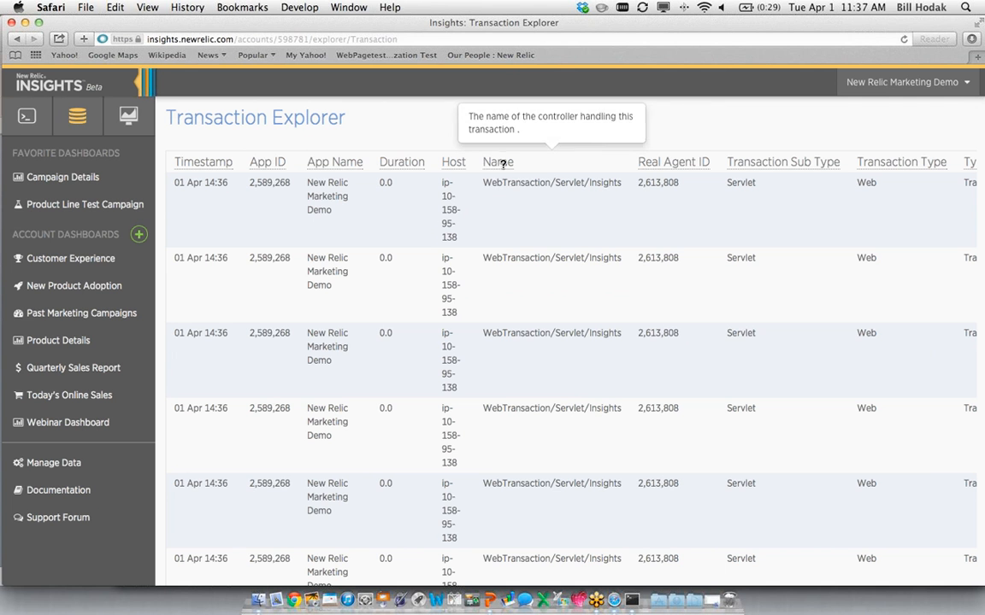
scroll(510, 195, down, 1)
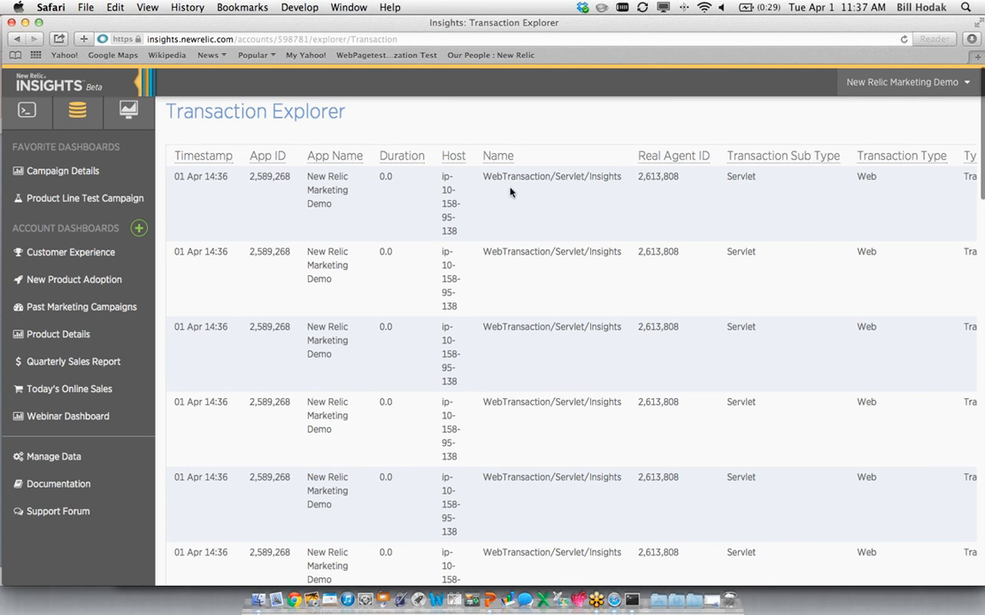
scroll(510, 191, right, 3)
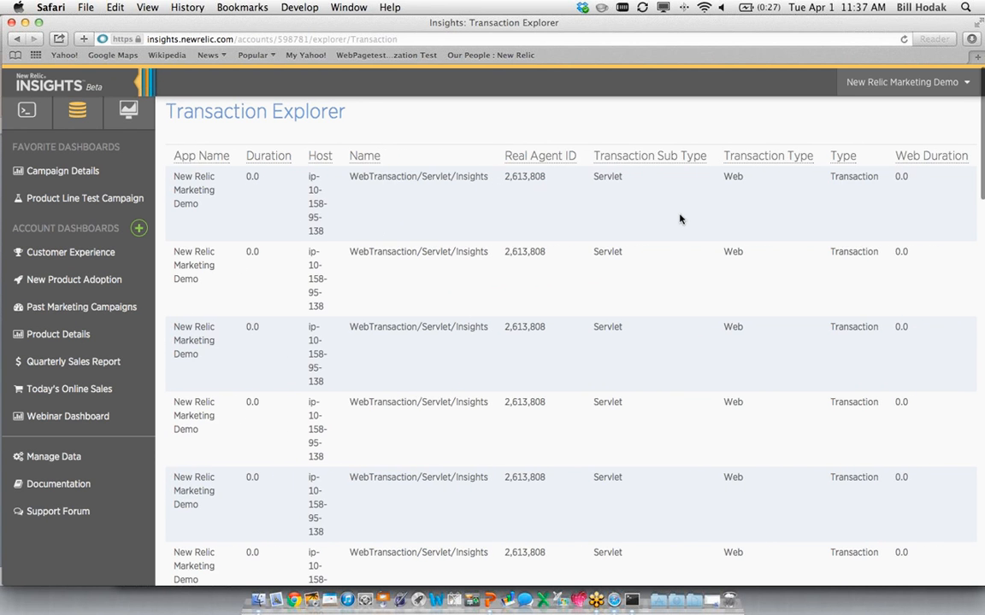
scroll(681, 217, left, 3)
scroll(679, 217, right, 3)
scroll(677, 220, left, 3)
scroll(677, 219, up, 1)
scroll(677, 217, down, 1)
scroll(675, 218, right, 3)
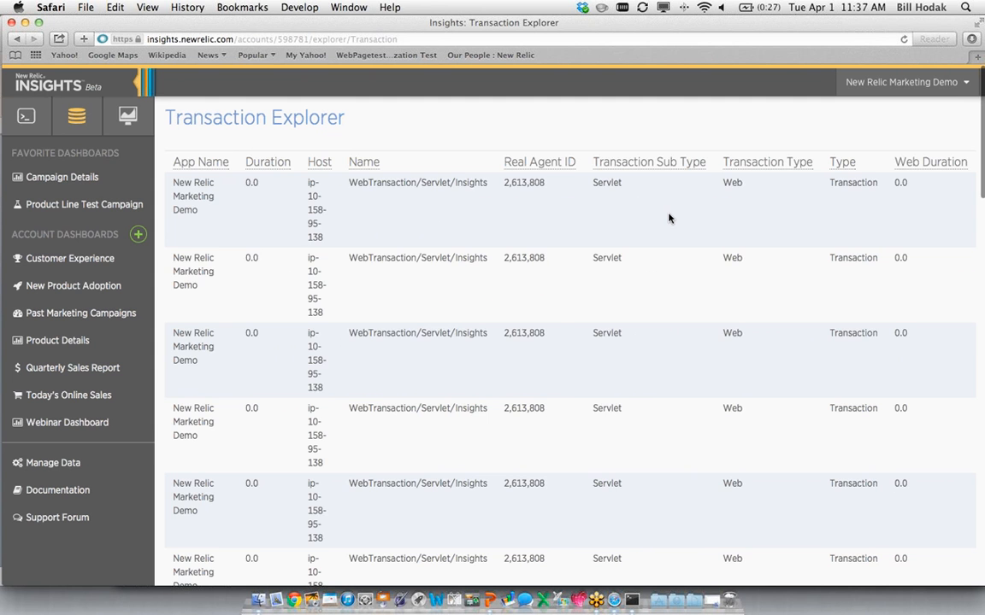
scroll(665, 213, left, 3)
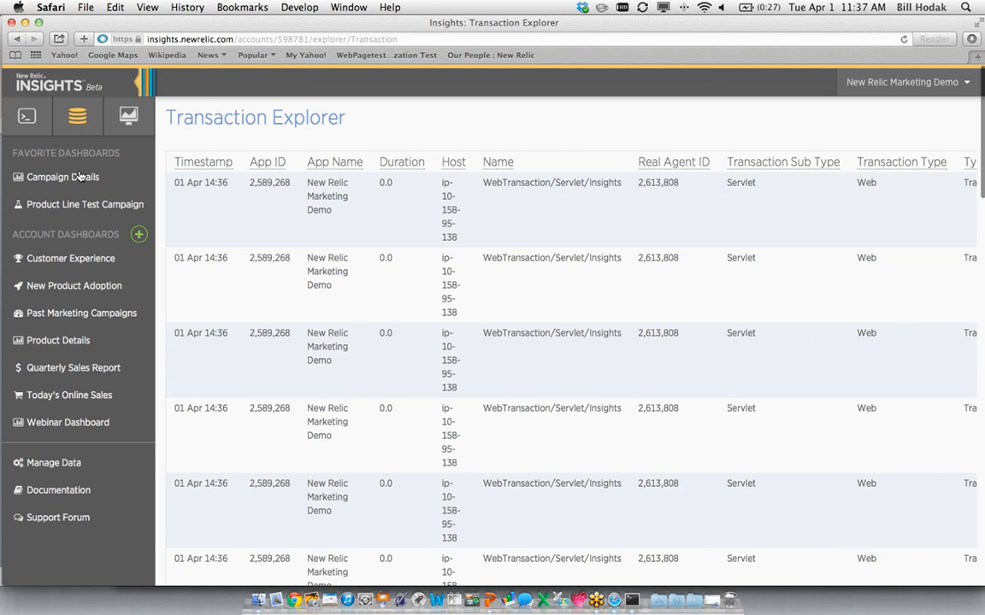
Step: Reopen the Transaction events from the Data Explorer and examine the Marketing Campaign, Product Line and Purchase custom attributes
click(77, 120)
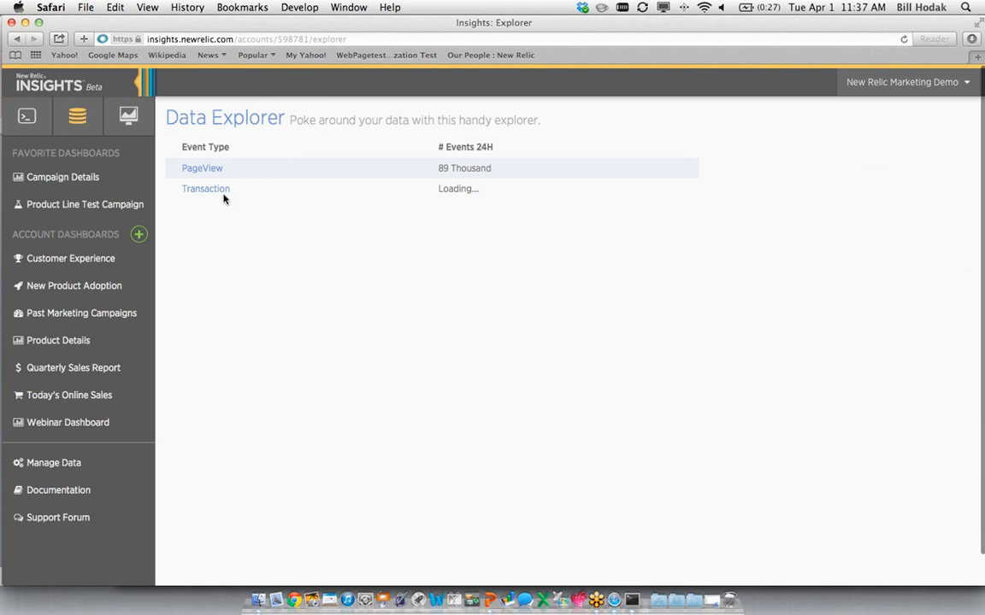
click(201, 189)
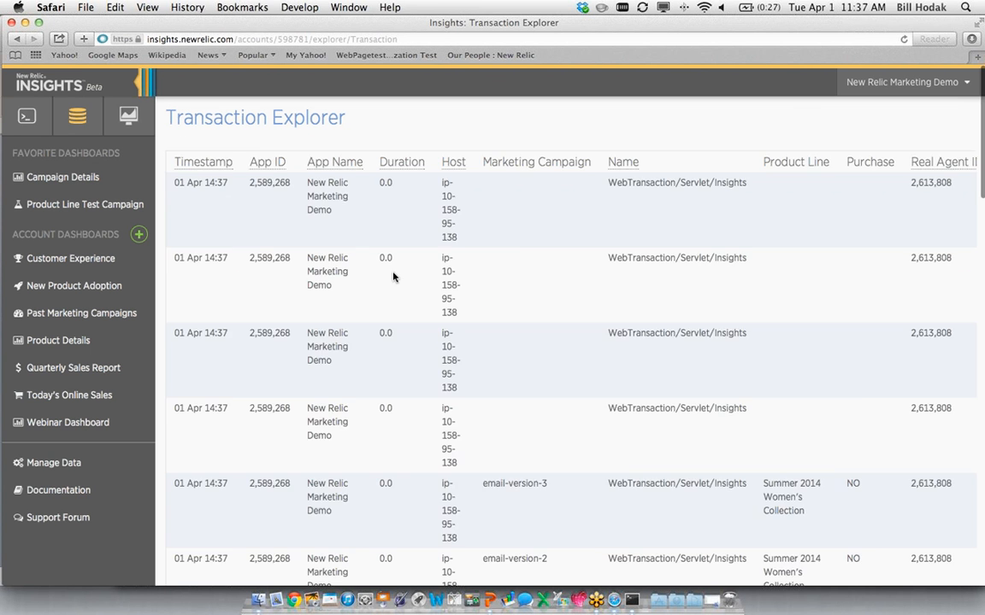
scroll(394, 275, right, 5)
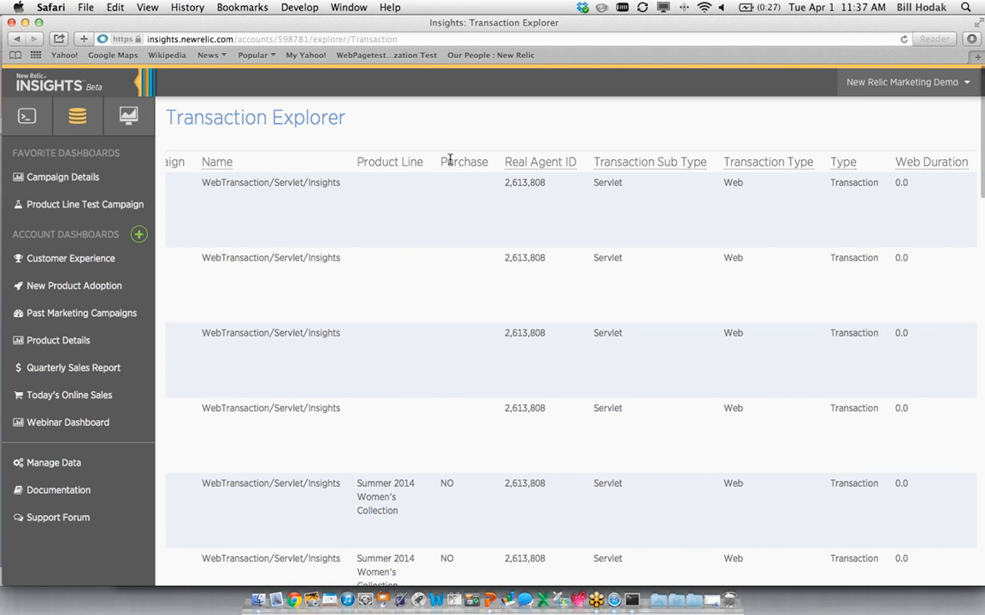
scroll(445, 160, left, 3)
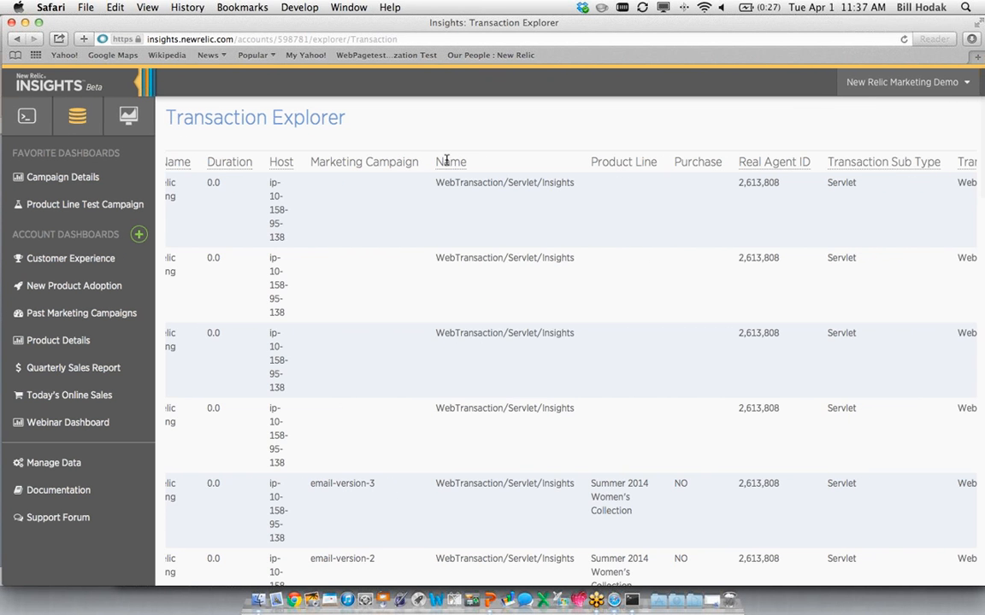
Step: Switch to Terminal, go to line 1 of Insights.java and highlight the com.newrelic.api.agent.NewRelic import statement
key(super+Tab)
key(shift+g)
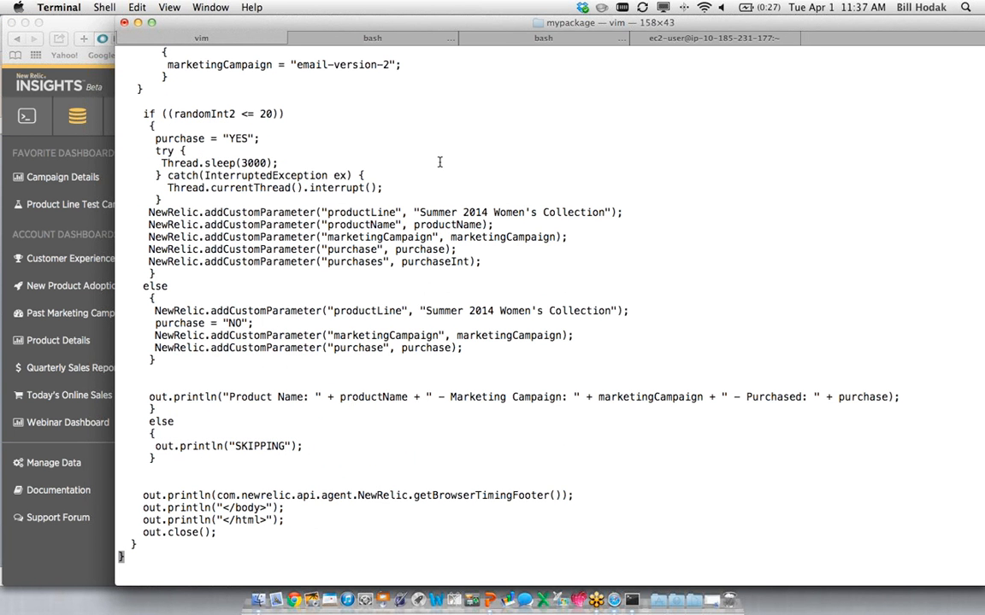
text(:1)
key(Return)
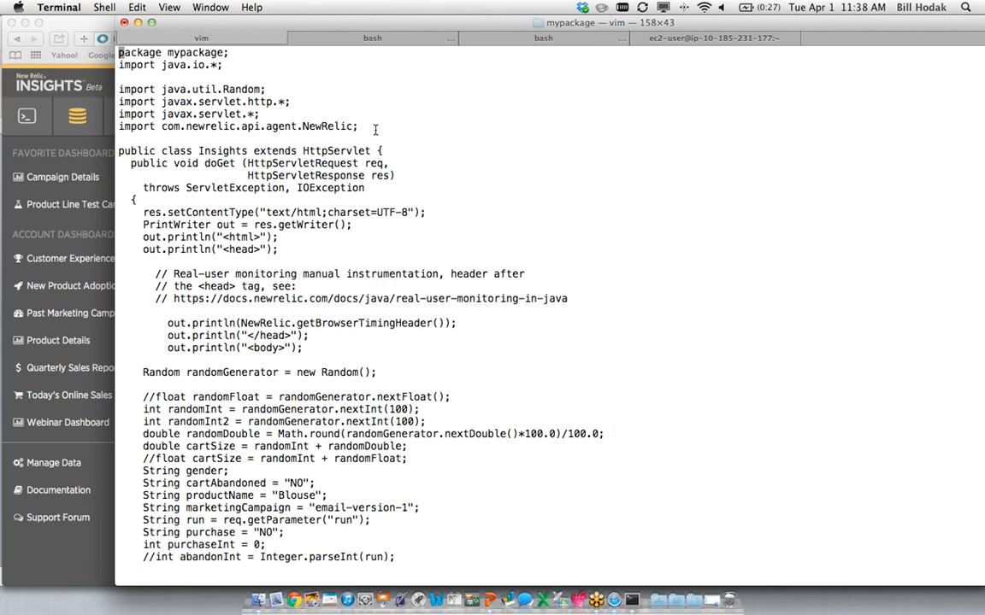
drag(357, 127, 116, 126)
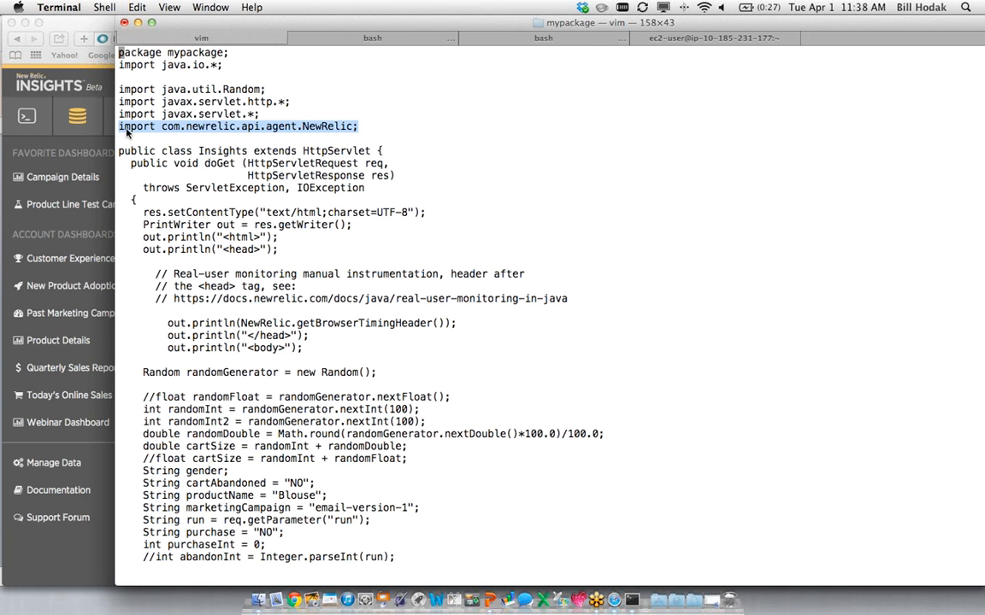
Step: Go to the end of Insights.java and highlight the NewRelic.addCustomParameter calls, including the productName value and the productLine parameter
key(shift+g)
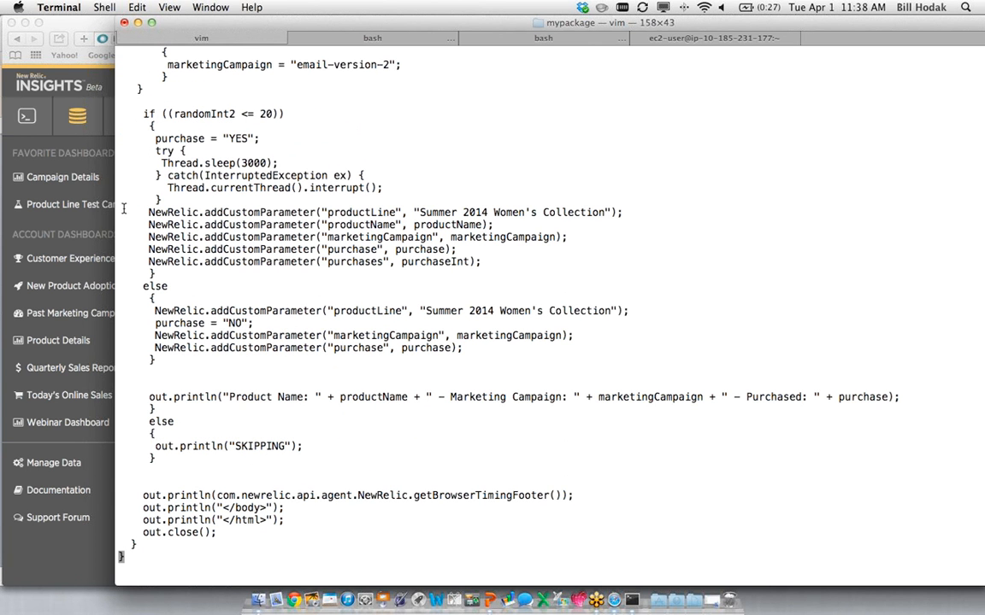
drag(111, 207, 128, 272)
click(168, 233)
drag(109, 202, 117, 270)
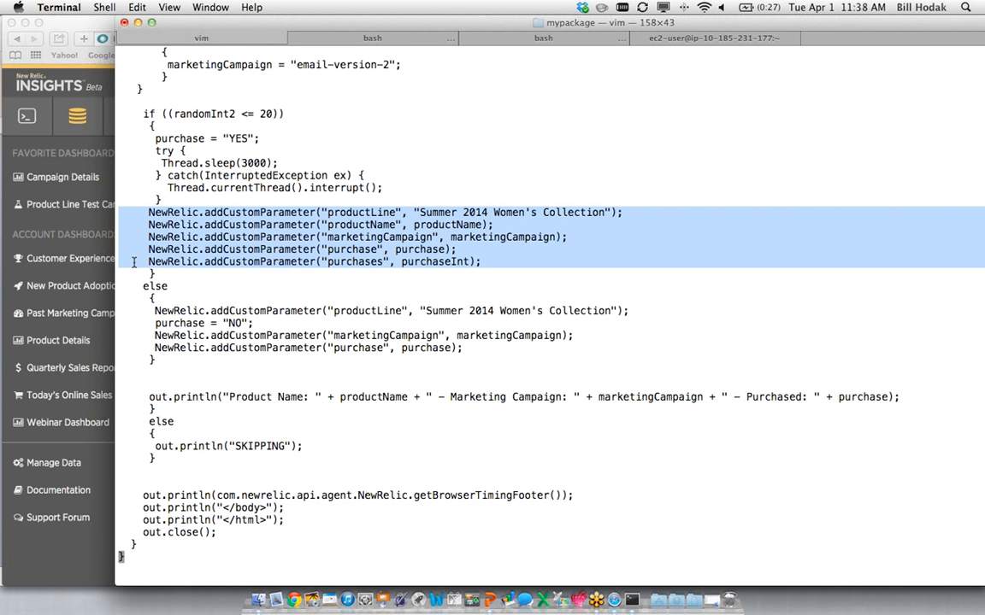
click(130, 264)
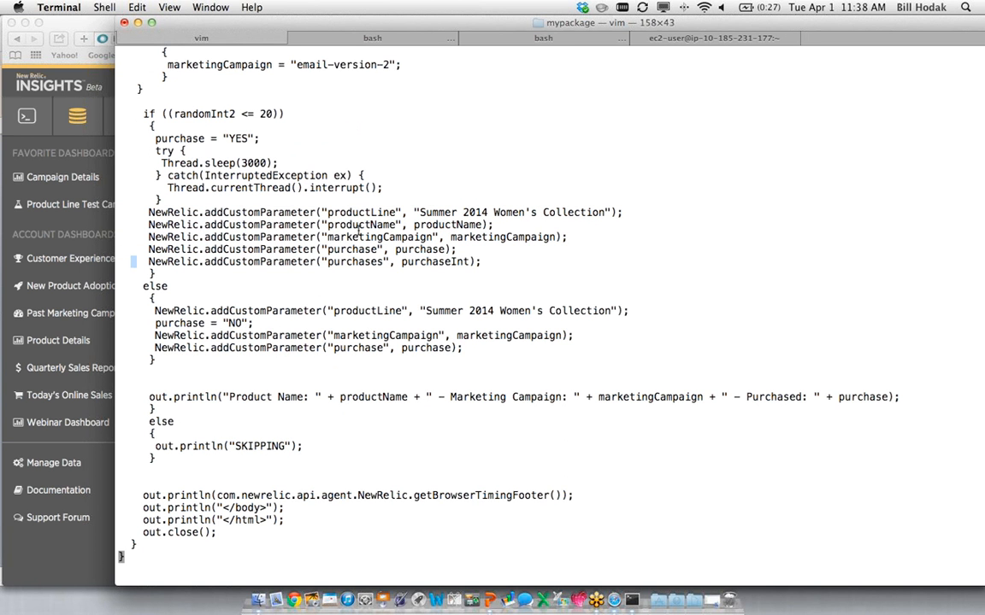
double_click(447, 224)
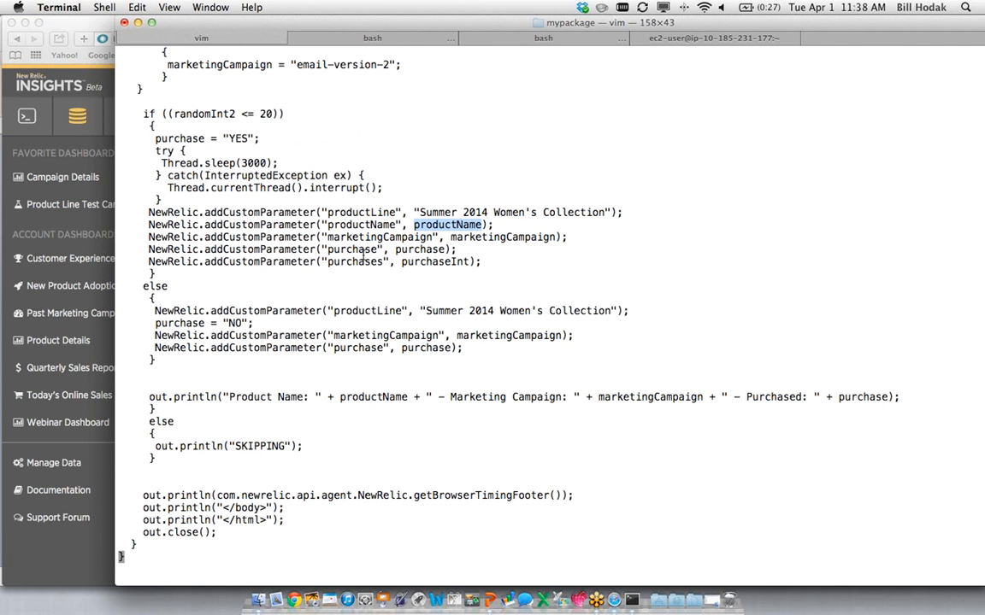
drag(200, 214, 504, 213)
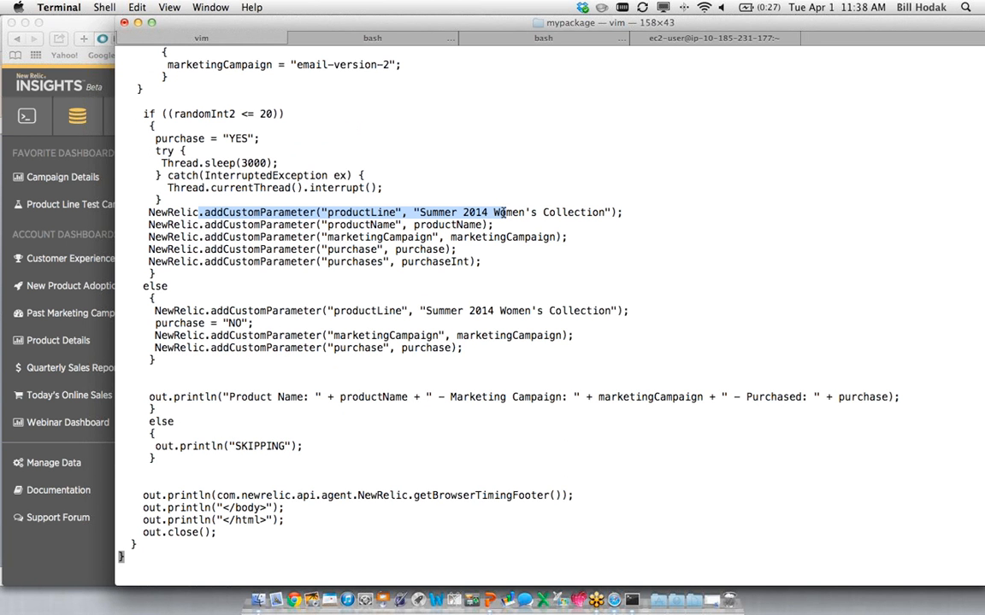
Step: Quit Insights.java without saving, list the directory's files and open example_events.json in vi
text(:q)
key(Return)
text(ls)
key(Return)
text(vi )
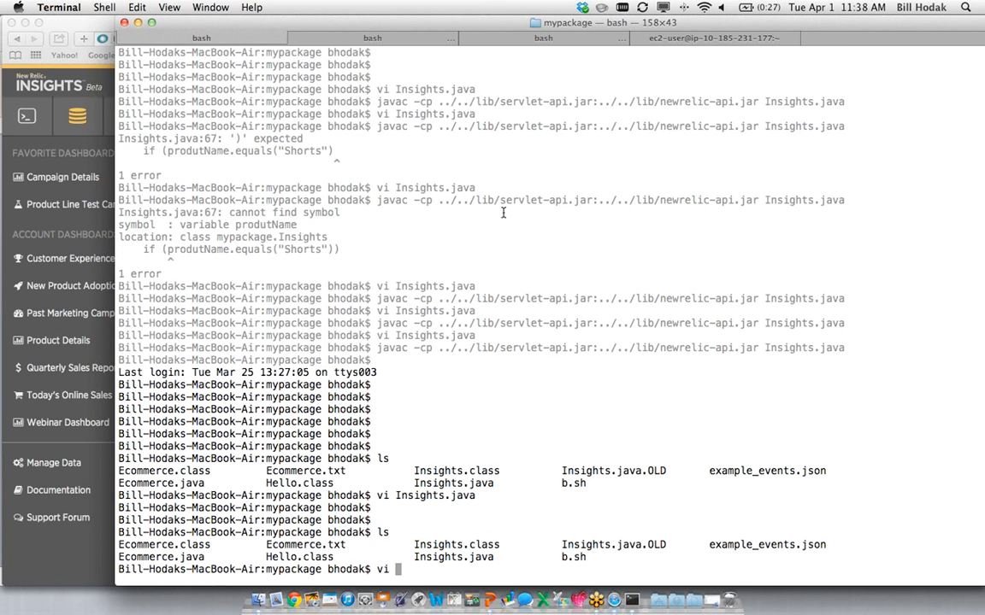
text(examp)
key(Tab)
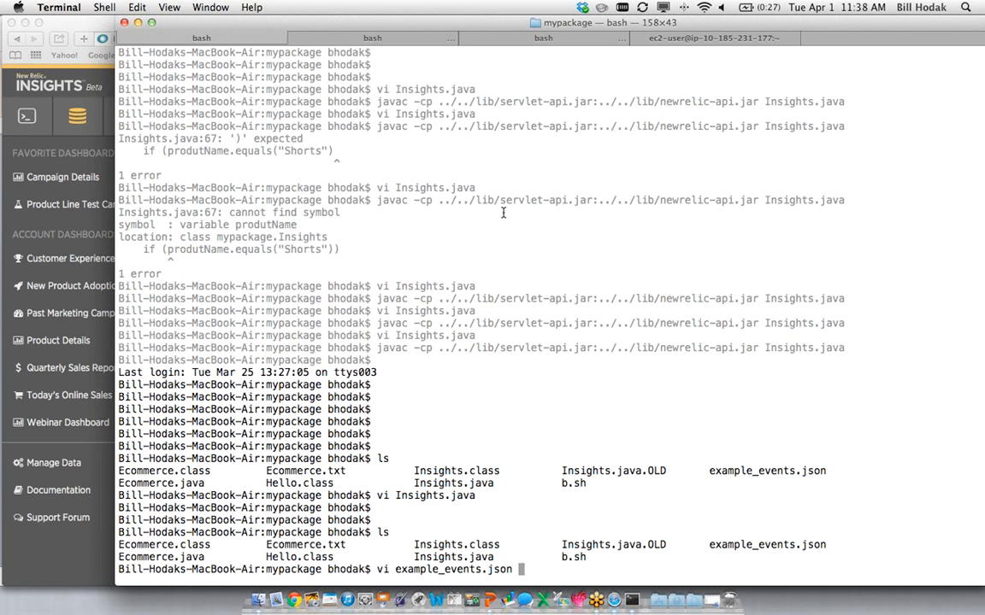
key(Return)
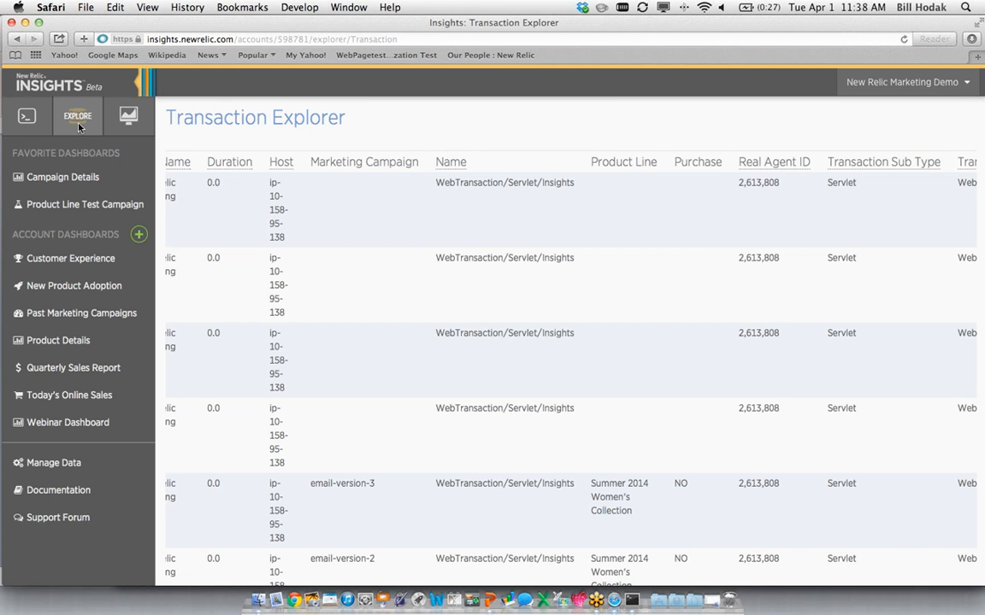
Step: Check the event types in Safari's Data Explorer and return to example_events.json in Terminal, shifting its window slightly
click(81, 128)
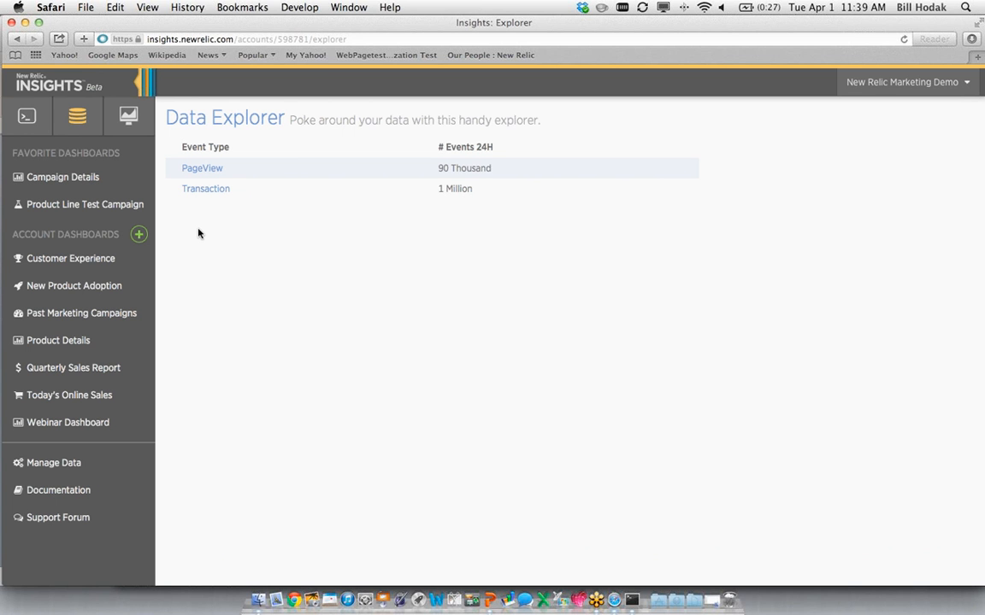
key(super+Tab)
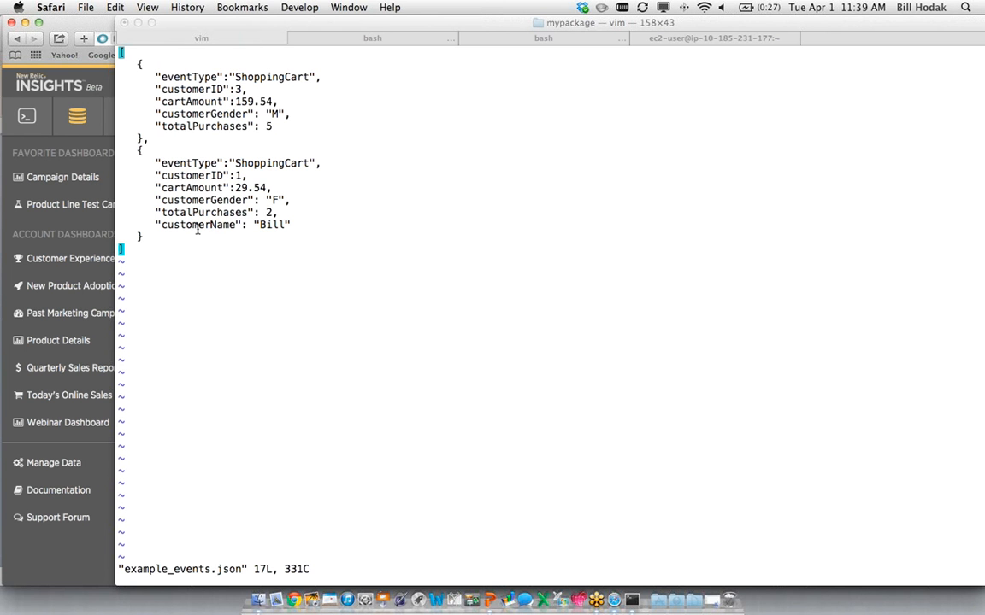
click(197, 227)
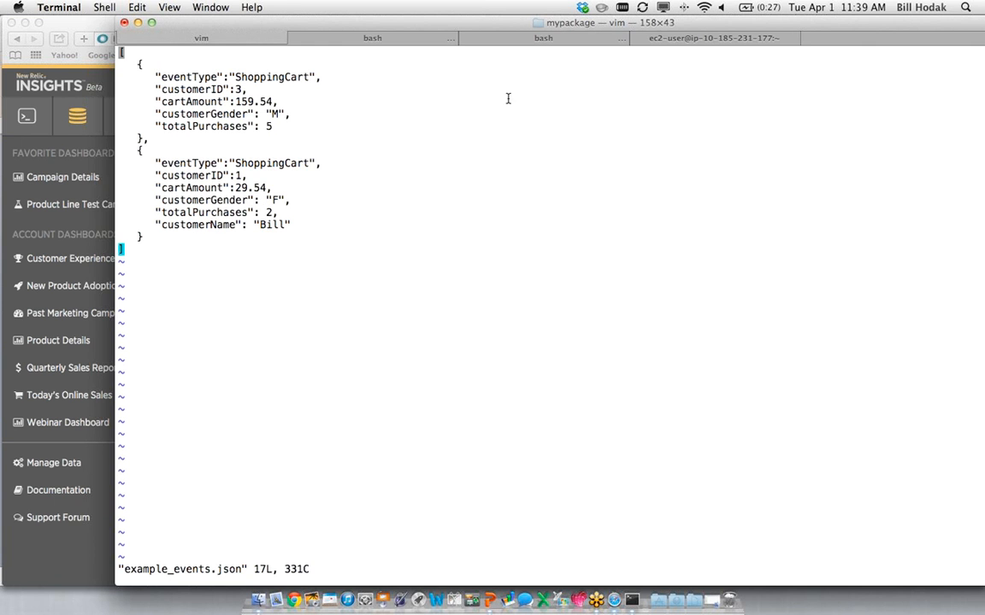
drag(477, 26, 437, 23)
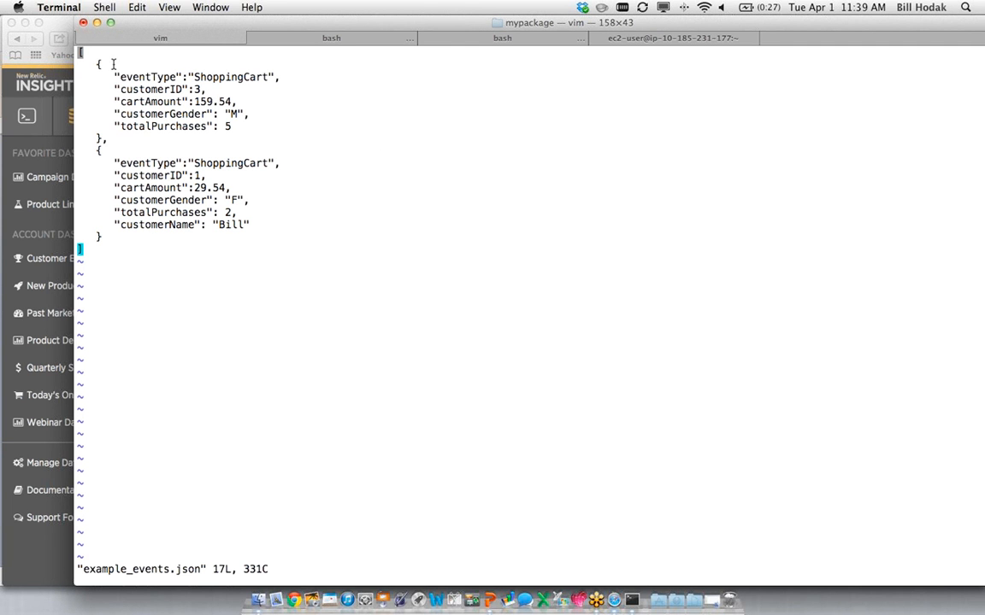
Step: Highlight the two ShoppingCart events in example_events.json and examine their eventType line, the totalPurchases attribute and the complete first event
drag(79, 60, 296, 242)
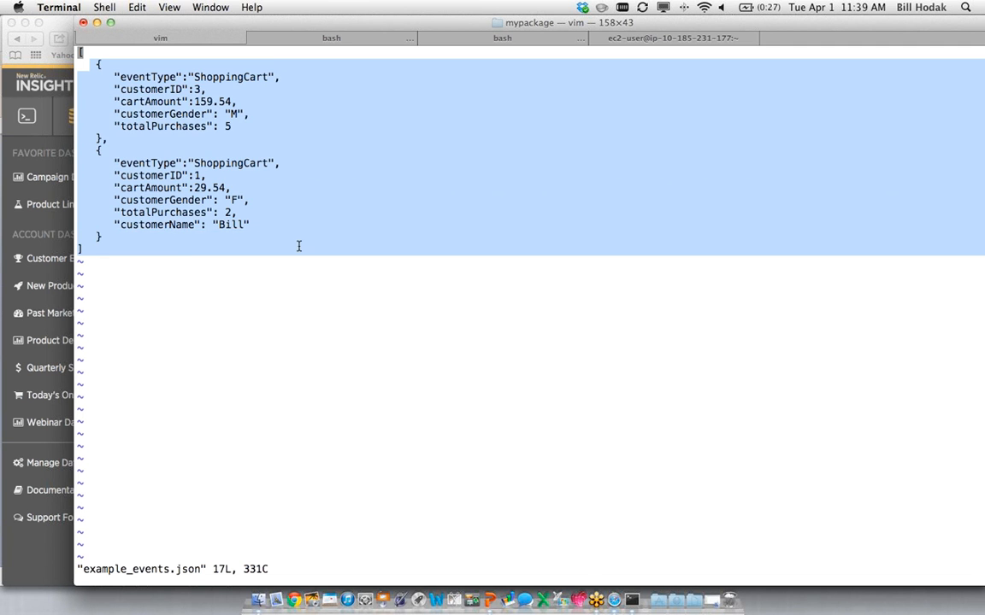
click(279, 203)
drag(112, 77, 280, 77)
click(279, 78)
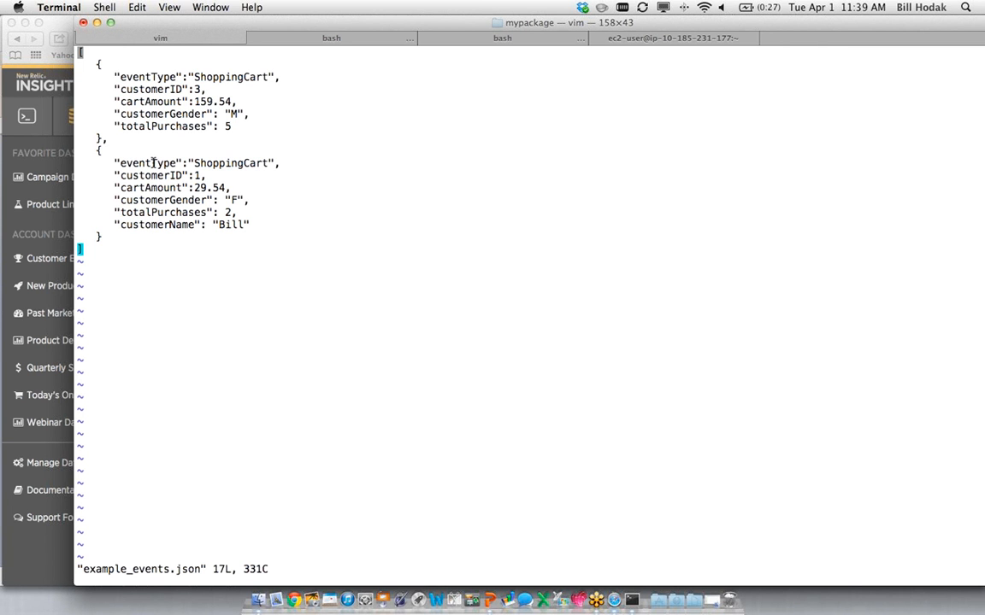
drag(157, 115, 226, 126)
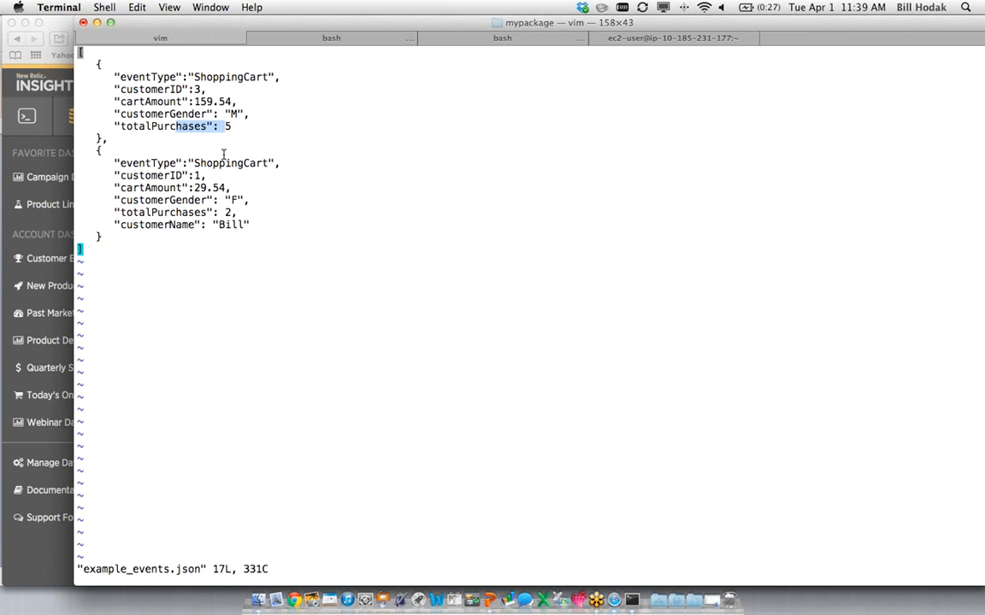
drag(234, 138, 57, 62)
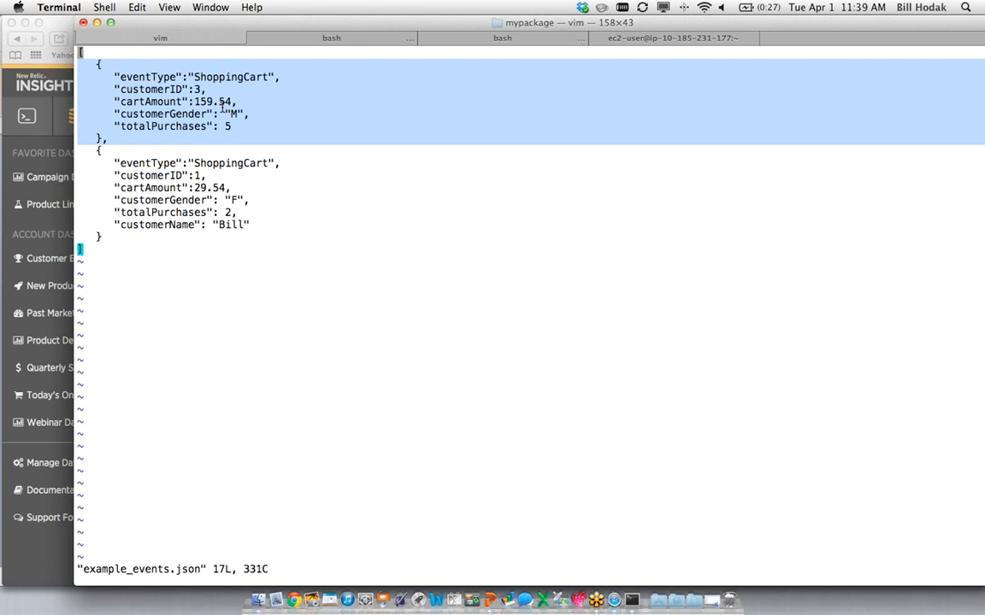
click(168, 142)
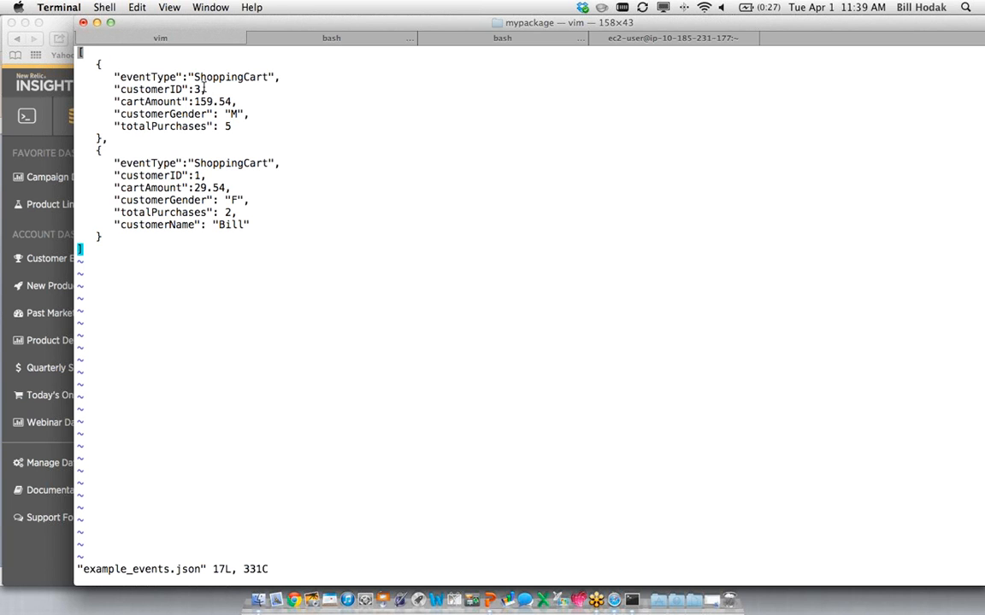
Step: Highlight the second ShoppingCart event, its customerName attribute and line, and the first event's totalPurchases attribute to compare the two events
drag(116, 162, 255, 225)
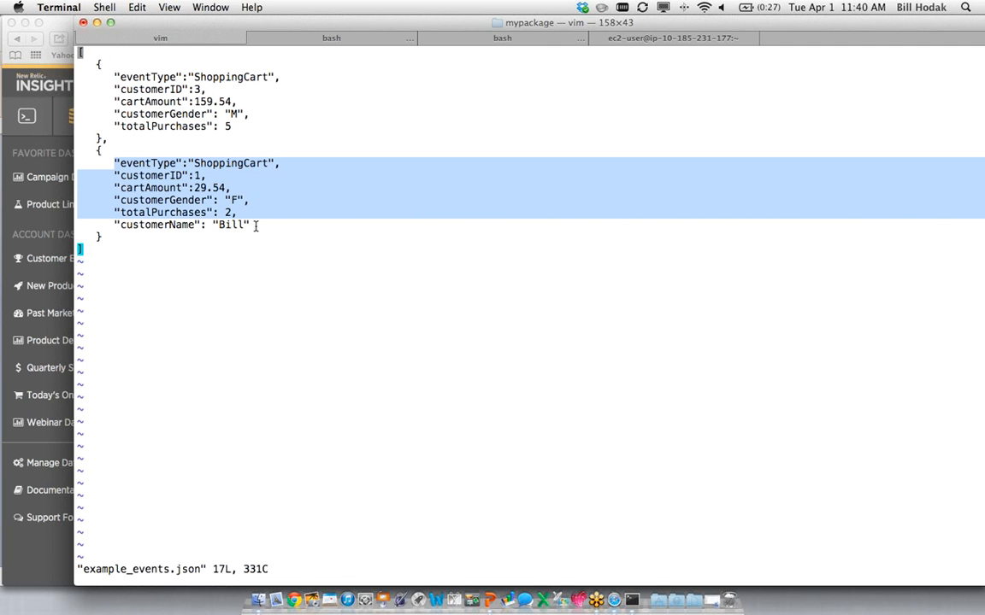
double_click(171, 225)
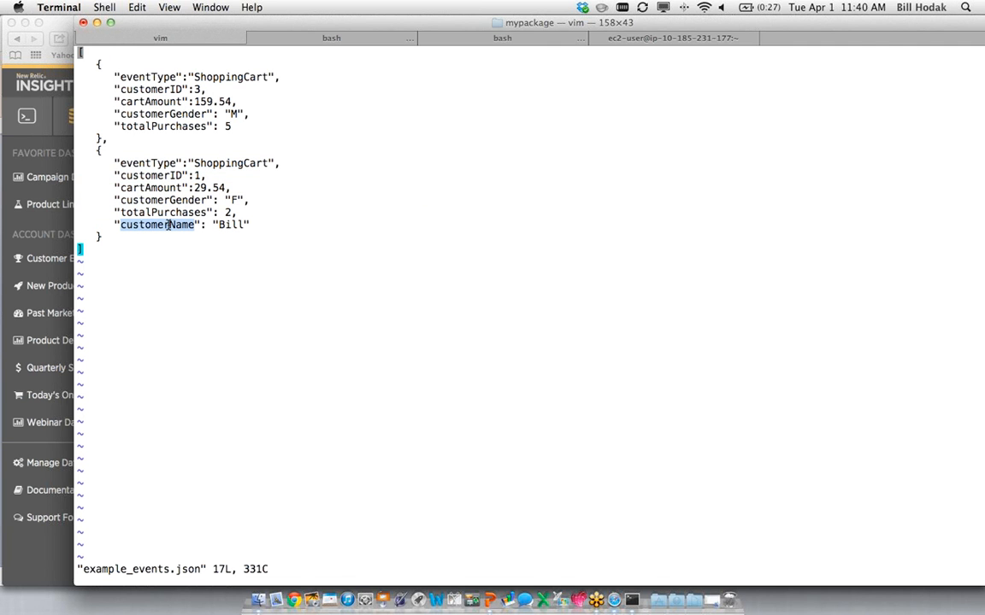
double_click(170, 125)
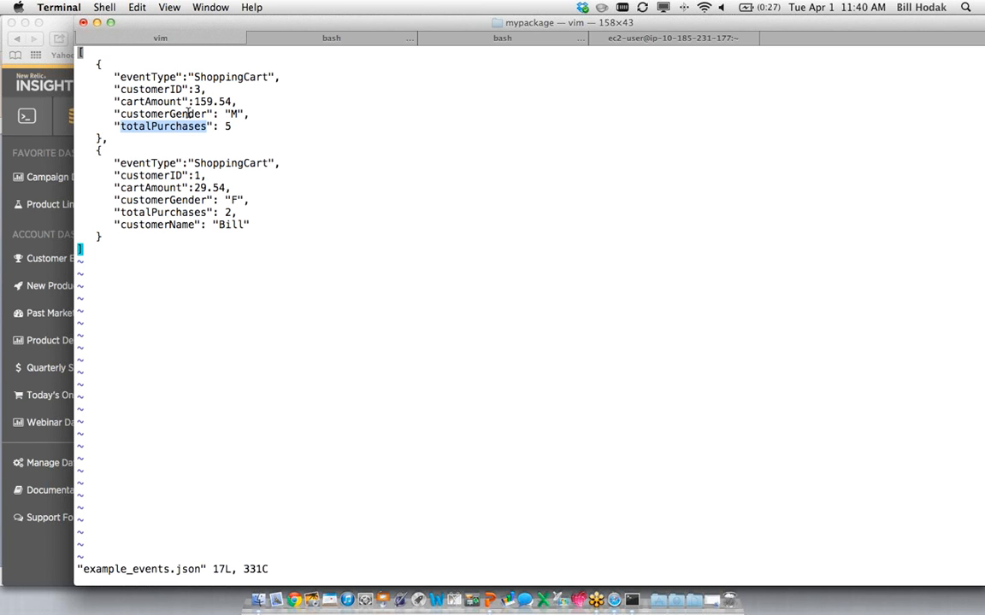
click(174, 125)
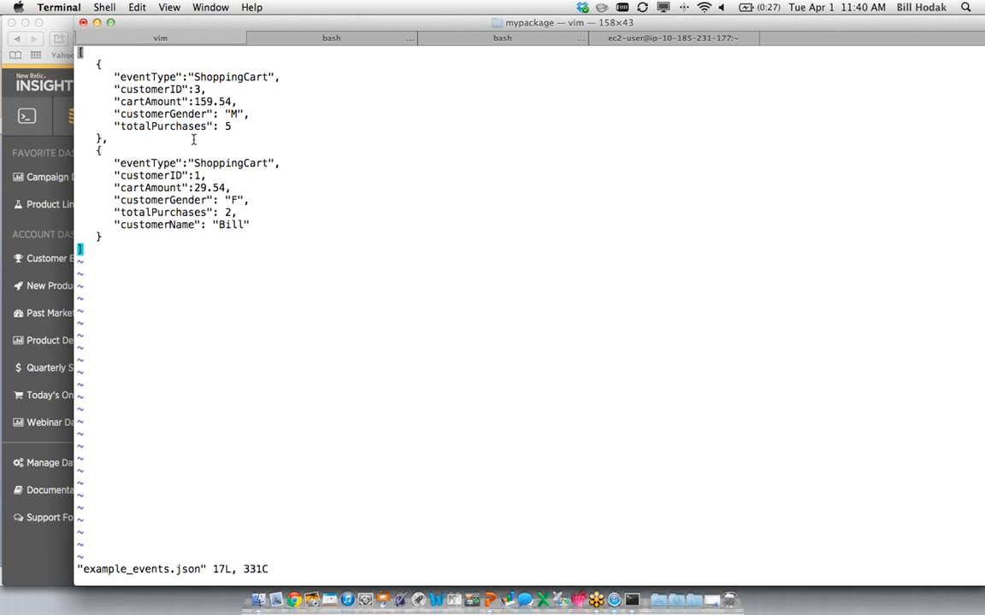
drag(272, 223, 77, 226)
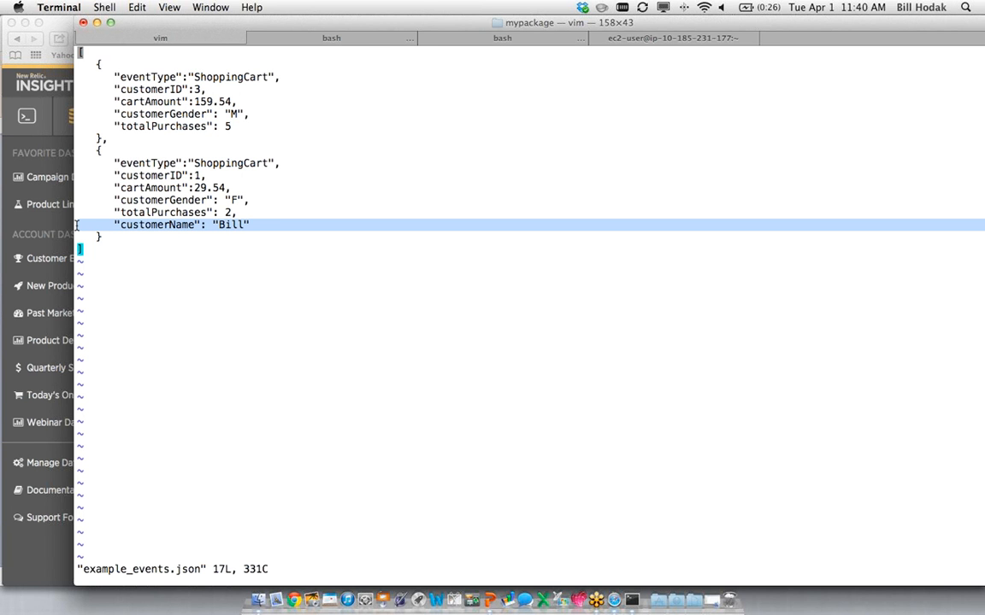
click(189, 190)
Step: Quit example_events.json, print the contents of b.sh with cat and open b.sh in vi
text(:q)
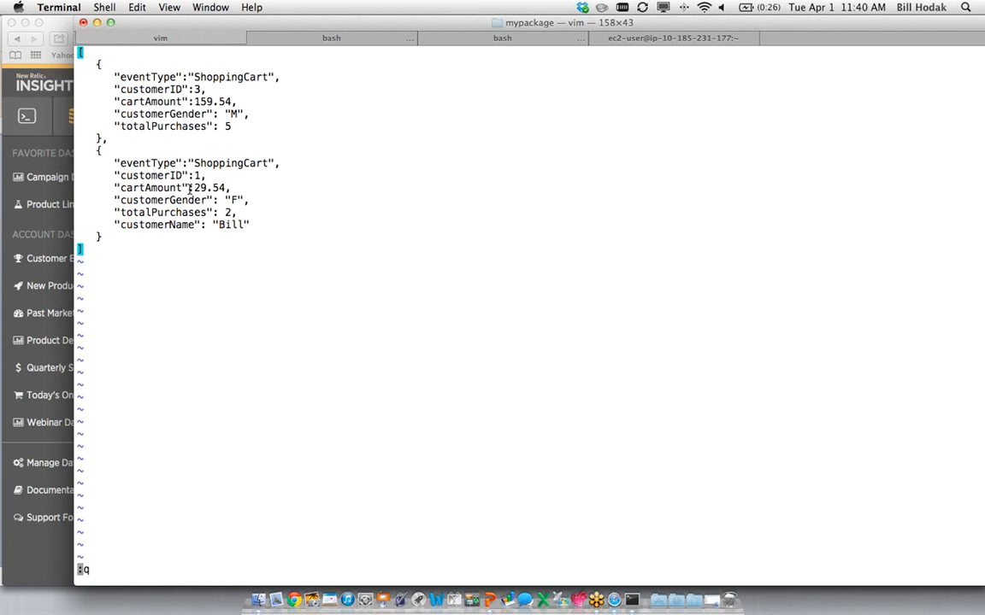
key(Return)
key(Return)
key(Return)
text(cat b.sh)
key(Return)
text(vi b.sh)
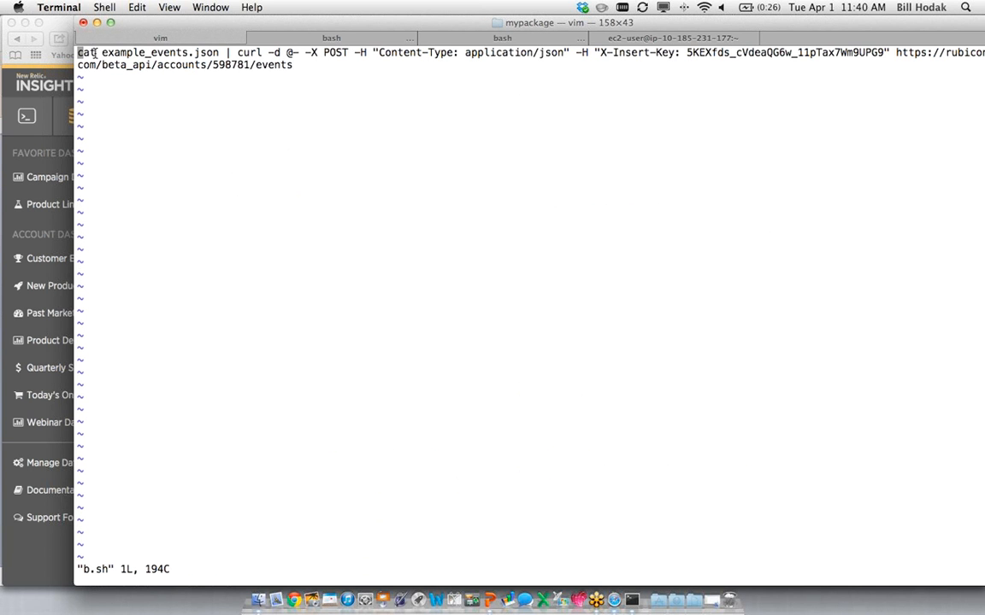
Step: Highlight the example_events.json file name, the curl command and the insert key value in b.sh
double_click(114, 53)
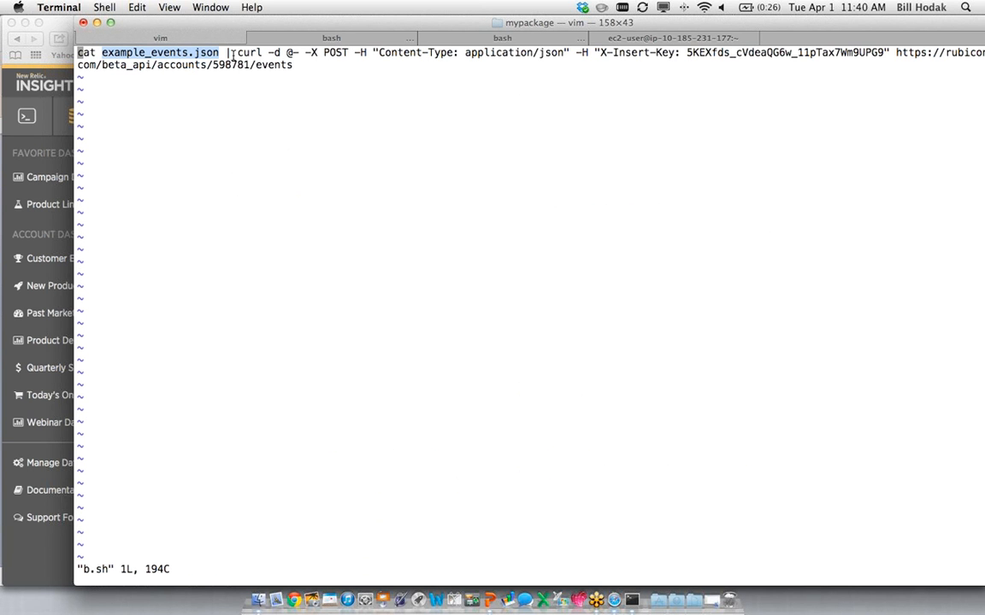
double_click(249, 53)
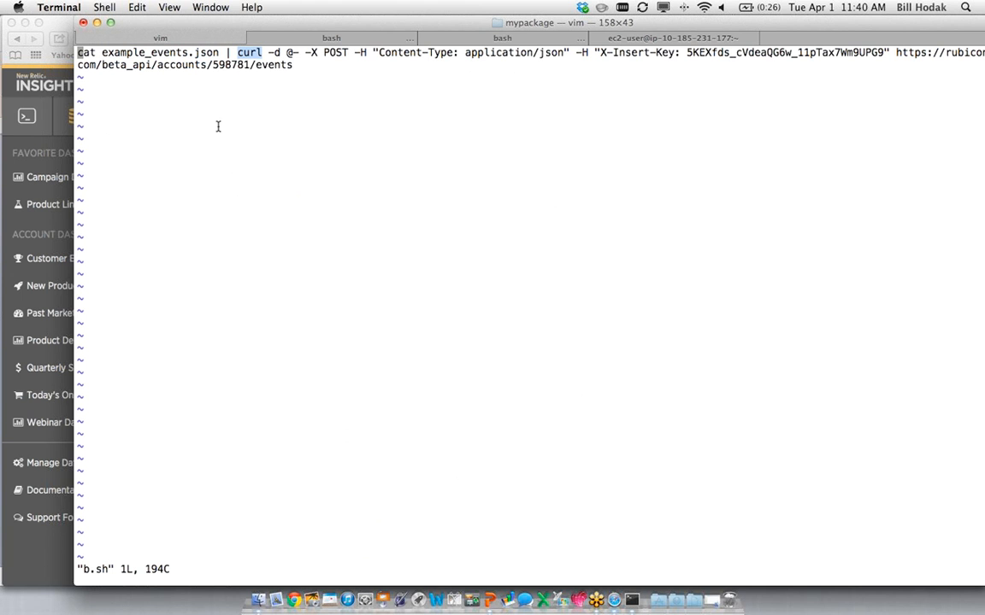
double_click(692, 53)
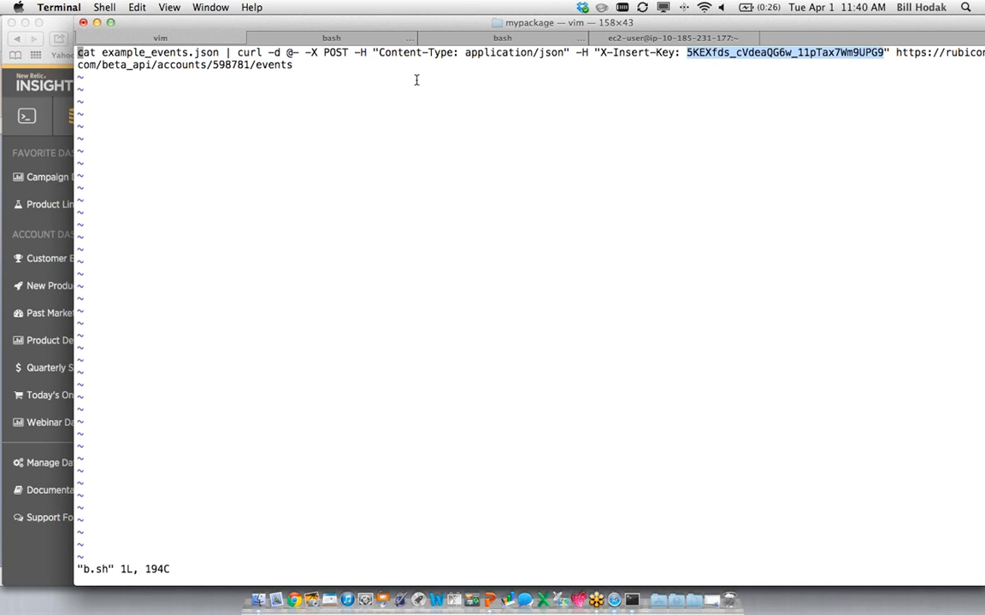
Step: Quit b.sh and run ./b.sh to post the example events to Insights
text(:q)
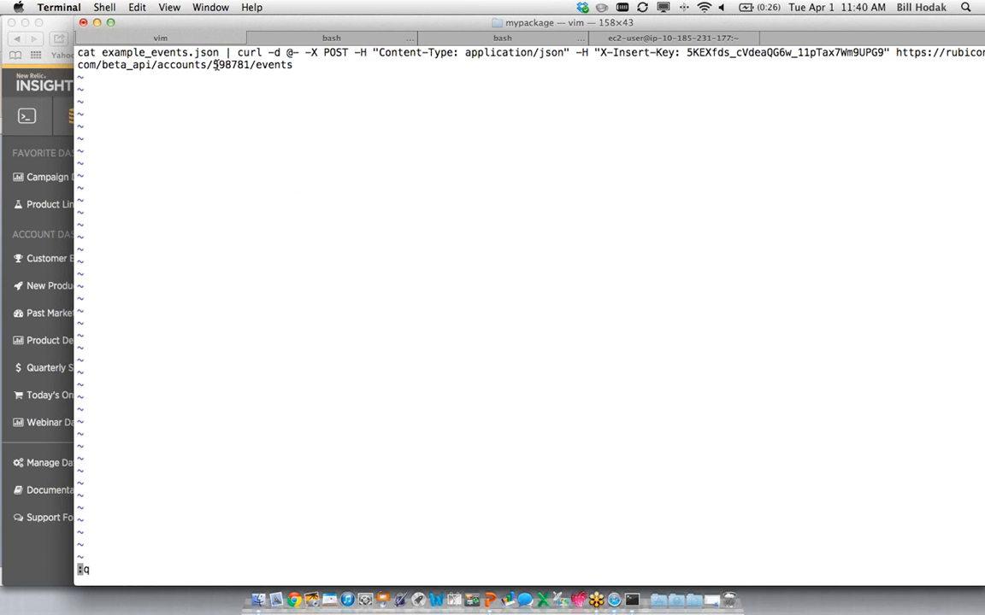
key(Return)
key(Return)
key(Return)
key(Return)
text(./b.sh)
key(Return)
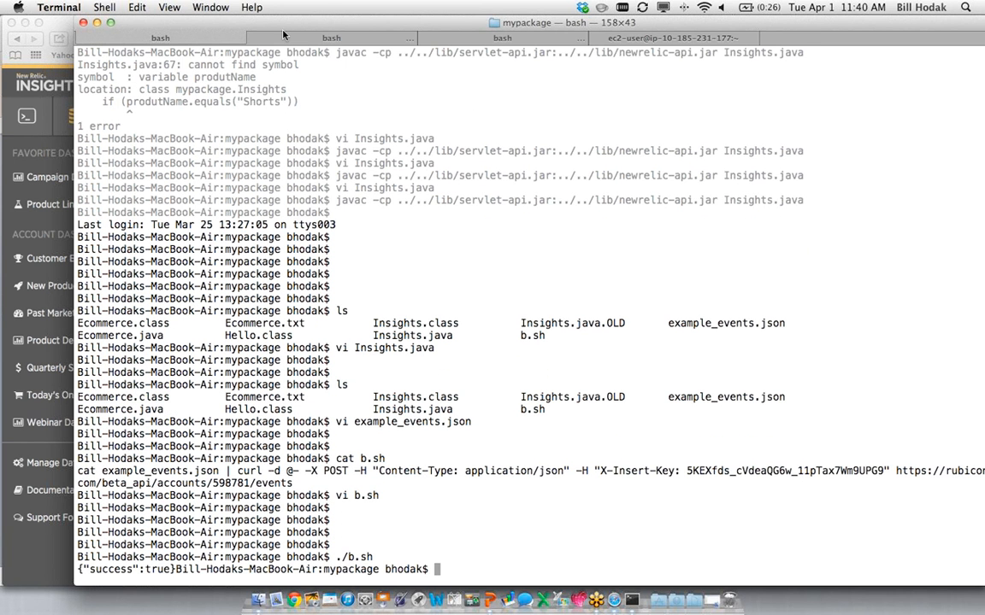
Step: Move the Terminal window aside, reload Data Explorer in Safari and examine the ShoppingCart events, including the Customer Name value
drag(341, 23, 559, 294)
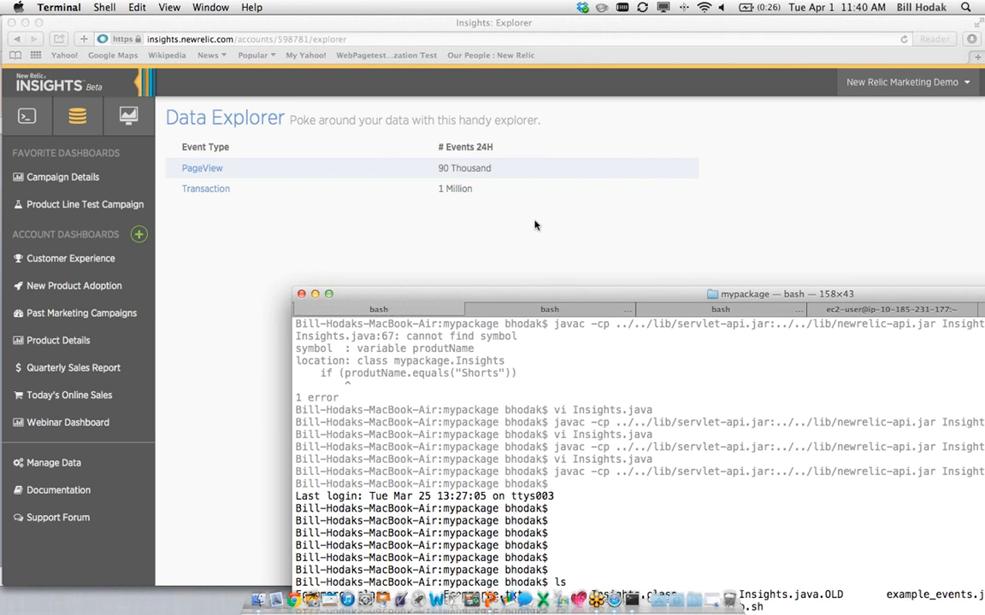
click(523, 216)
key(super+r)
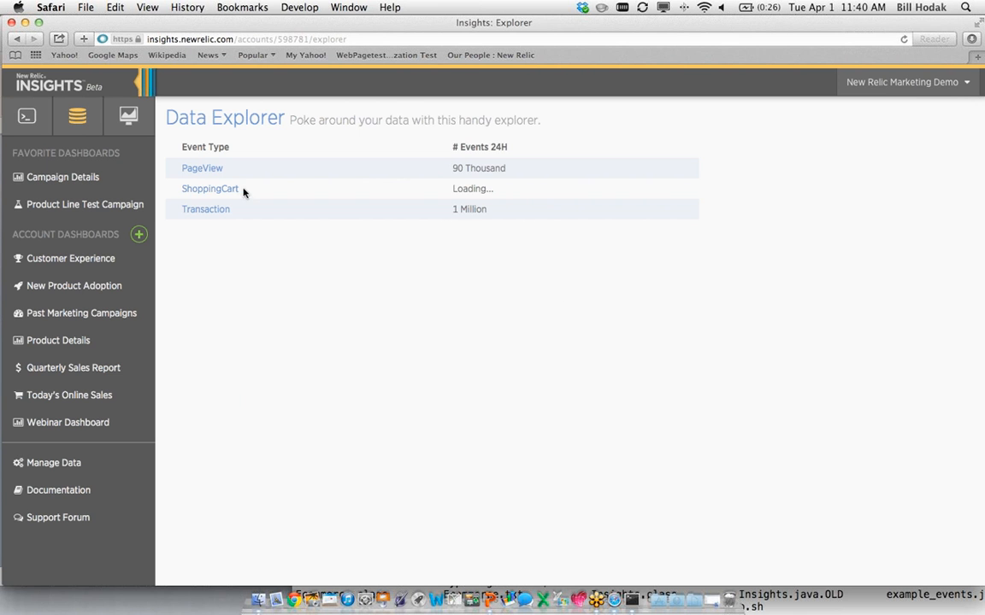
click(208, 191)
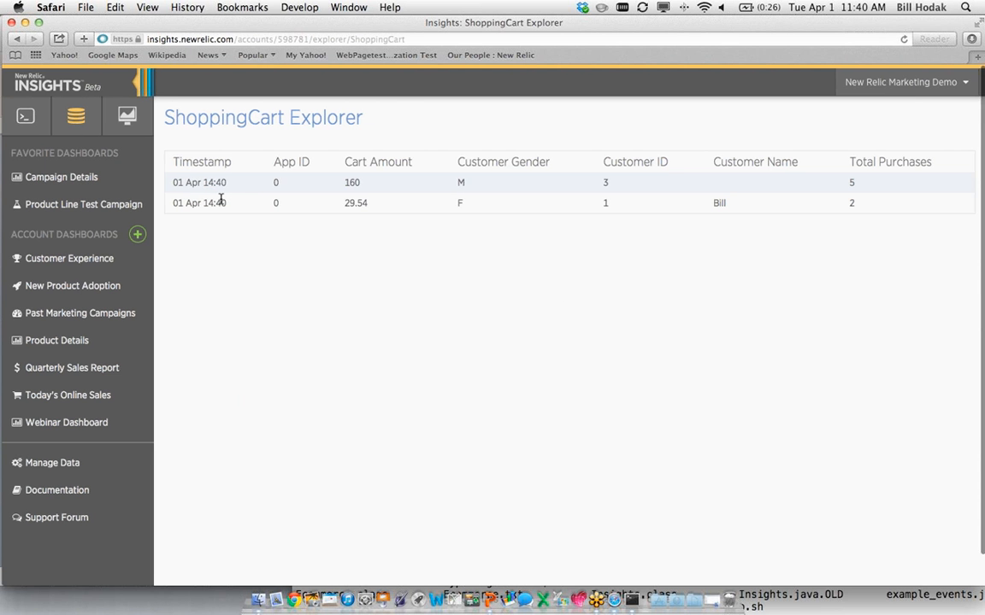
double_click(718, 206)
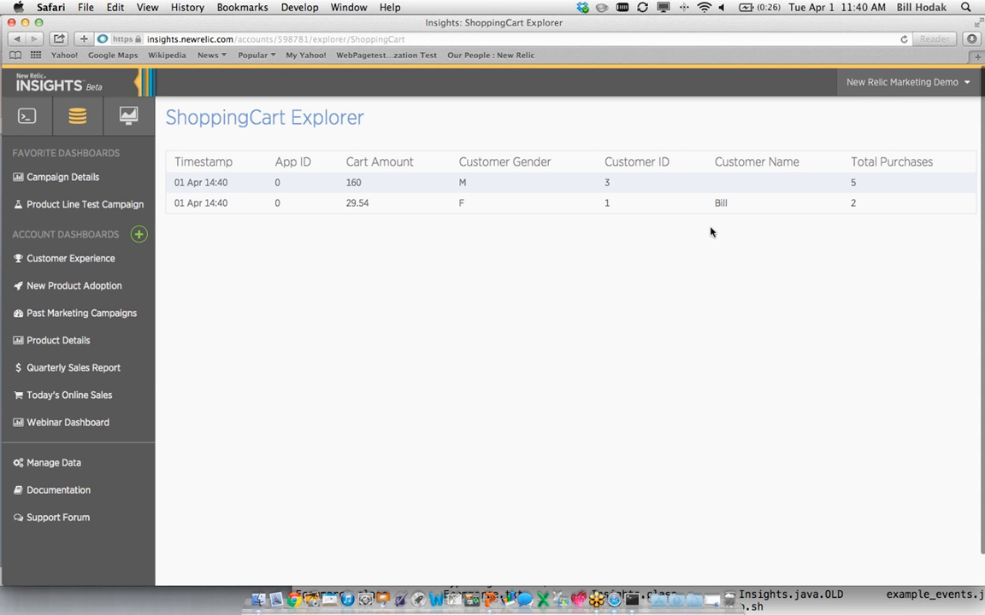
scroll(698, 235, right, 1)
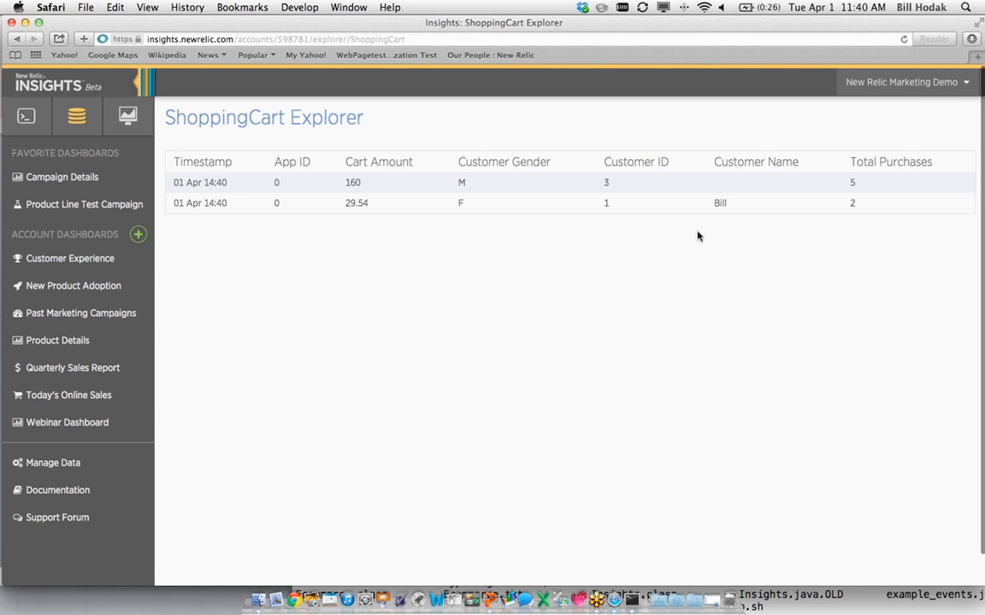
Step: Bring Terminal forward, reposition its window and return to the ShoppingCart Explorer in Safari
key(super+Tab)
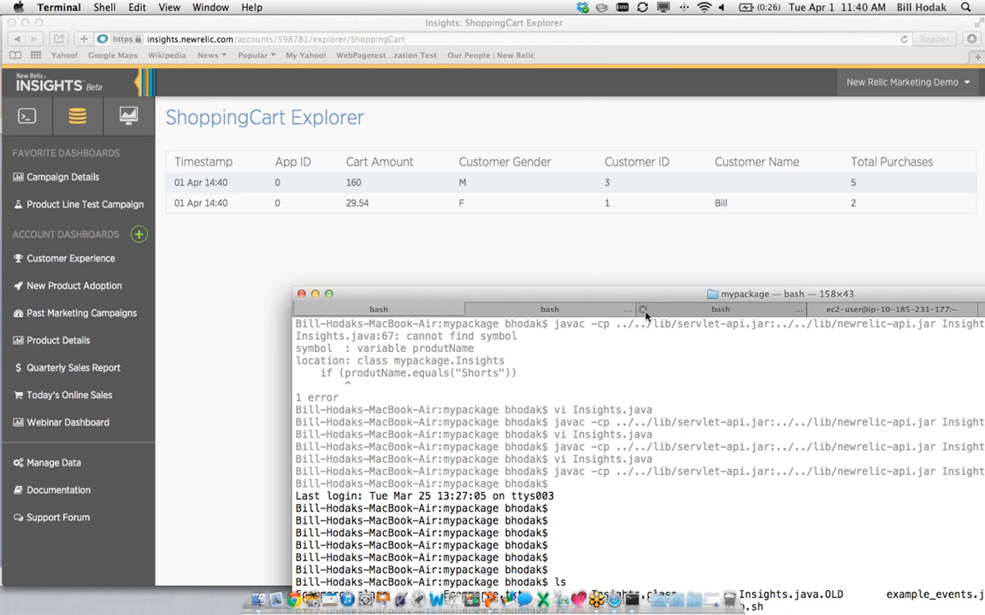
drag(564, 294, 395, 24)
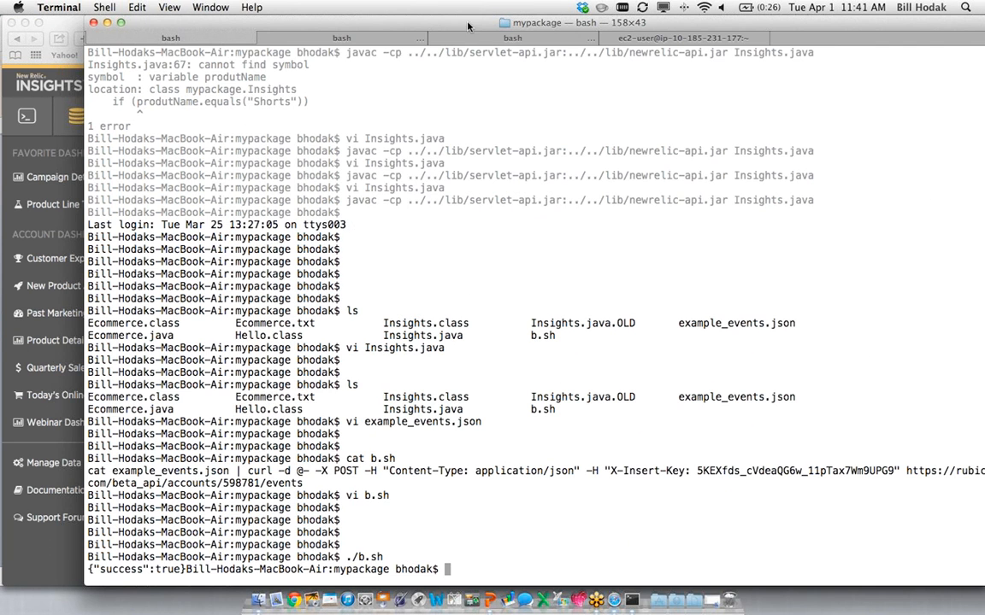
key(super+m)
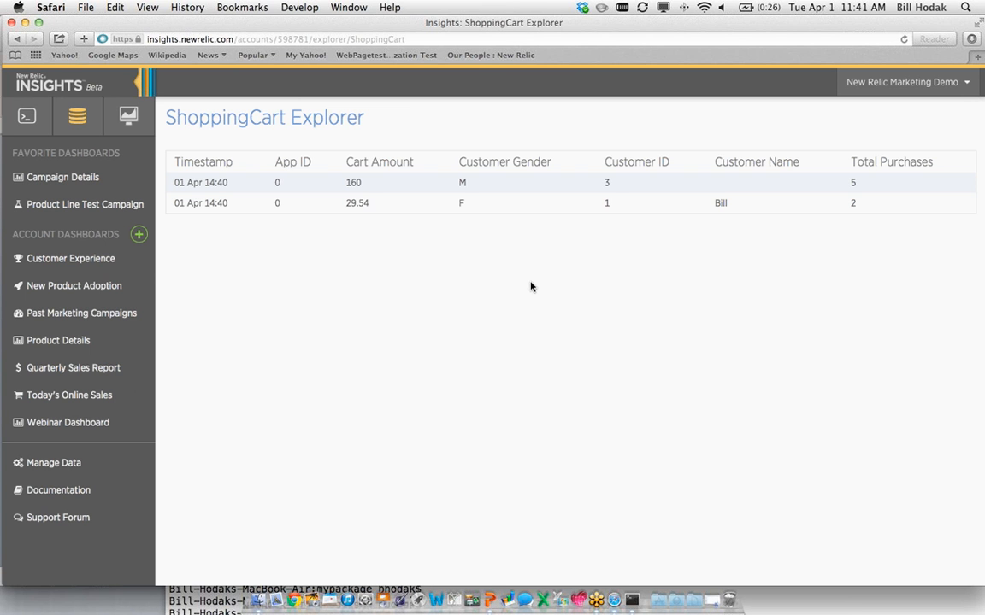
Step: Check the event types in Data Explorer and open the Webinar Dashboard
click(77, 115)
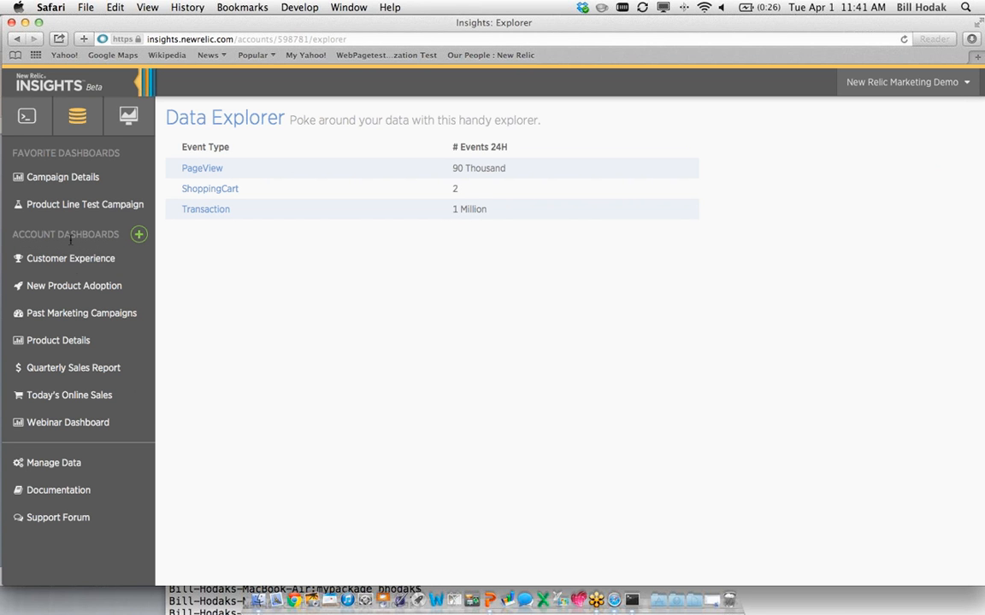
click(77, 423)
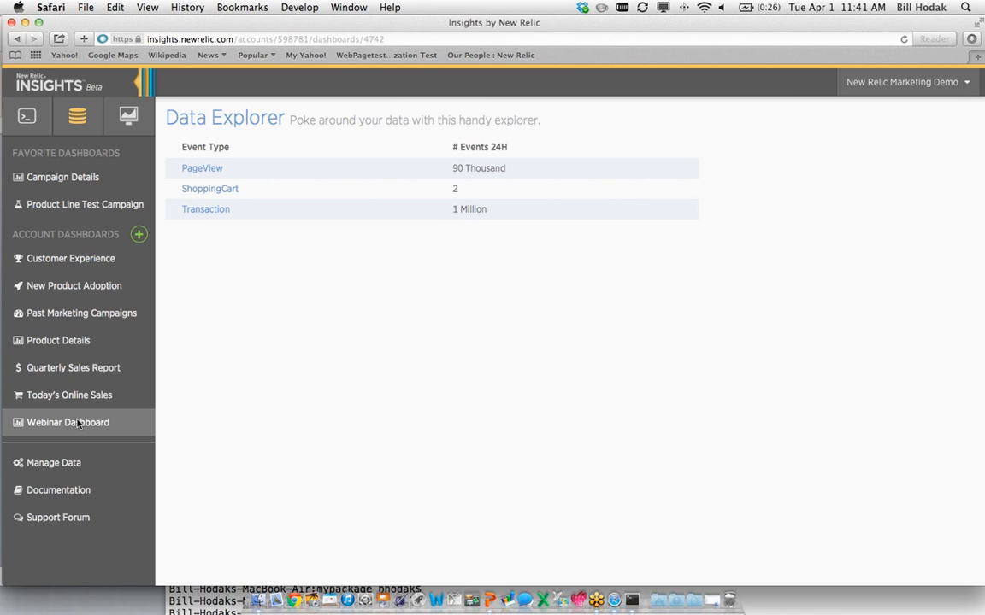
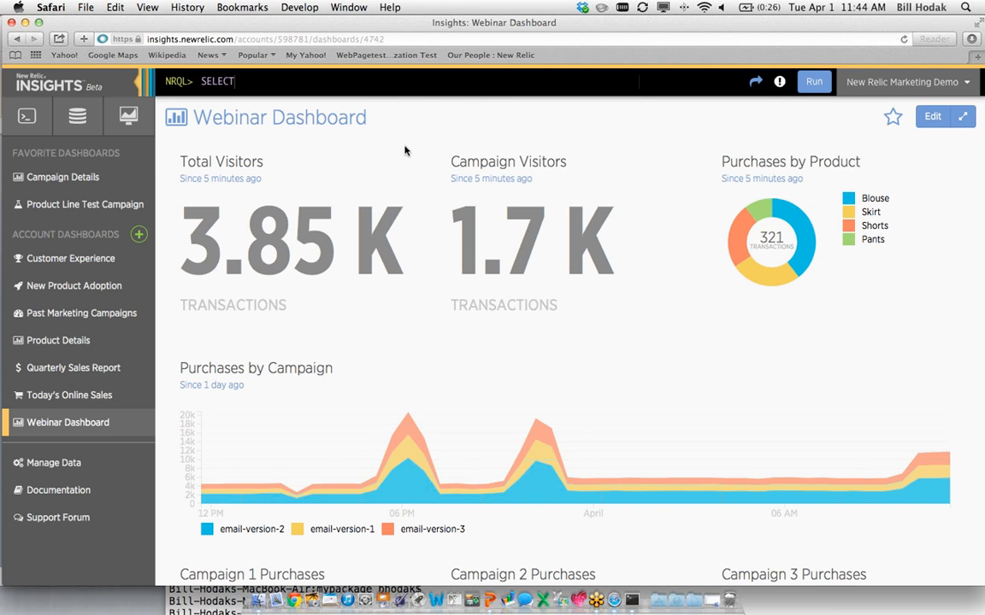
click(77, 115)
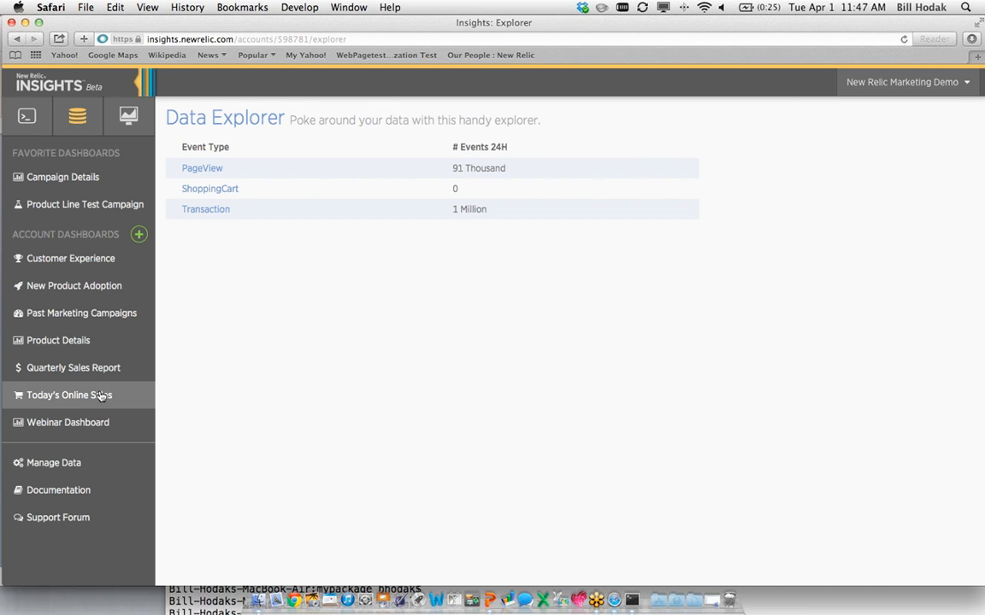
click(72, 424)
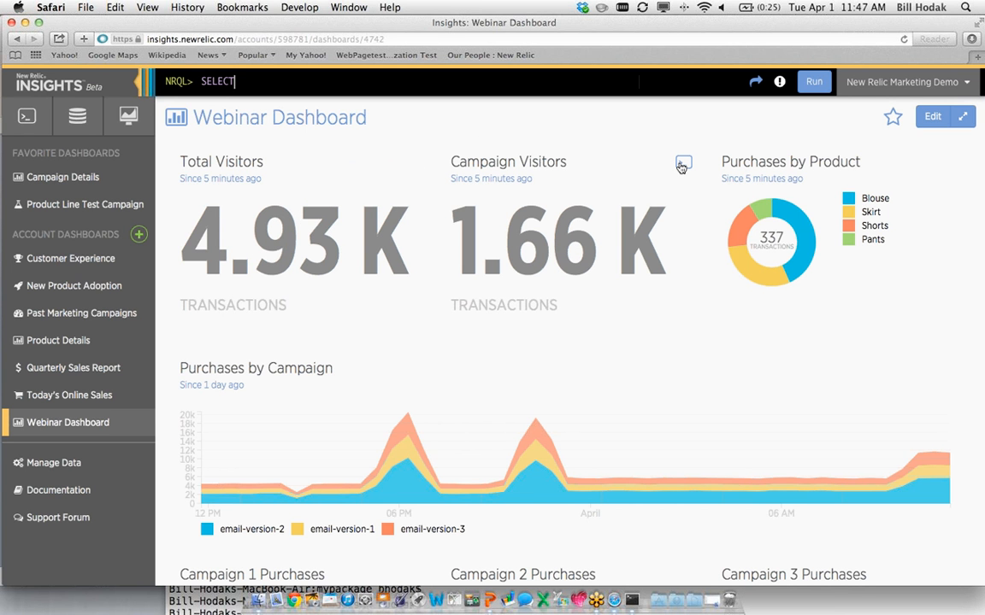
Step: Load the NRQL queries behind Campaign Visitors and Purchases by Product, highlighting the Transaction event type, the SINCE 5 minutes clause and the productLine condition
click(681, 165)
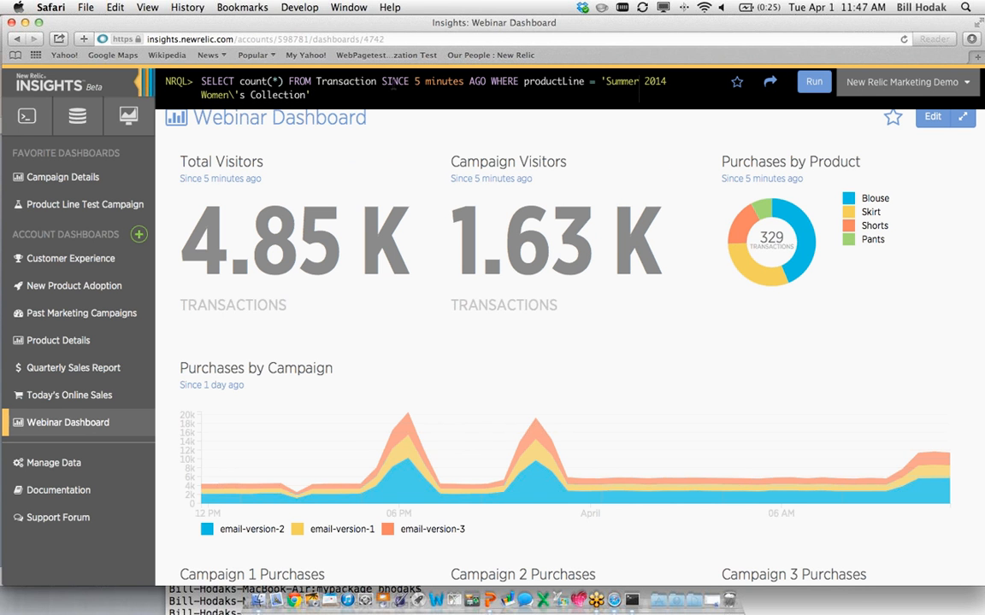
double_click(329, 81)
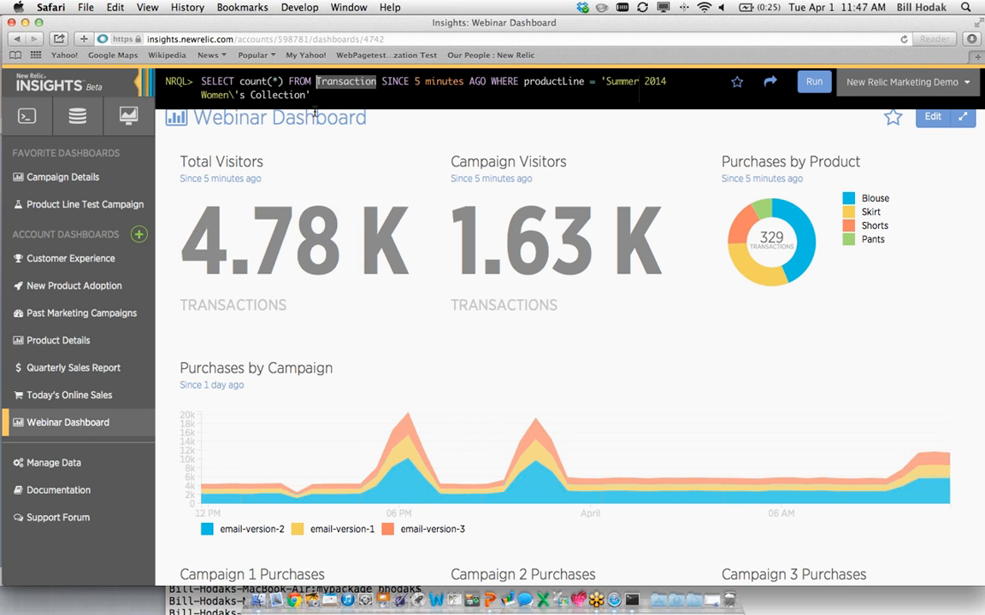
drag(381, 81, 464, 81)
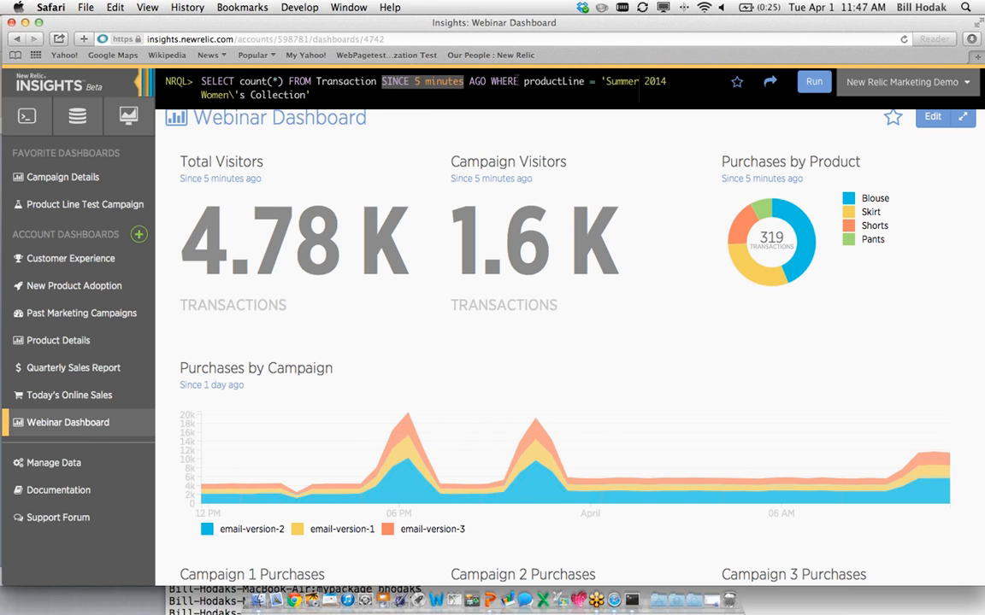
drag(523, 81, 582, 82)
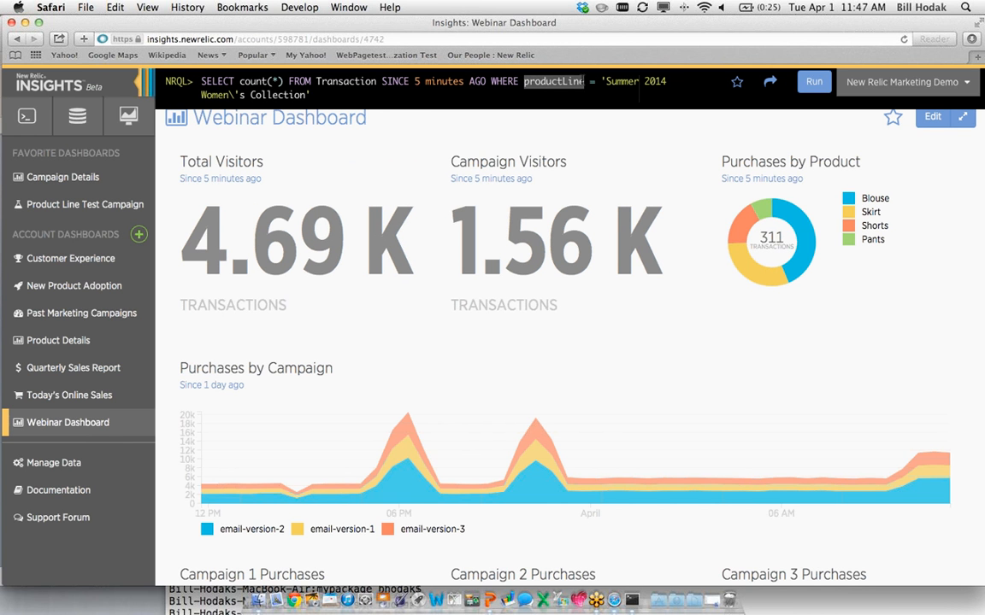
click(584, 81)
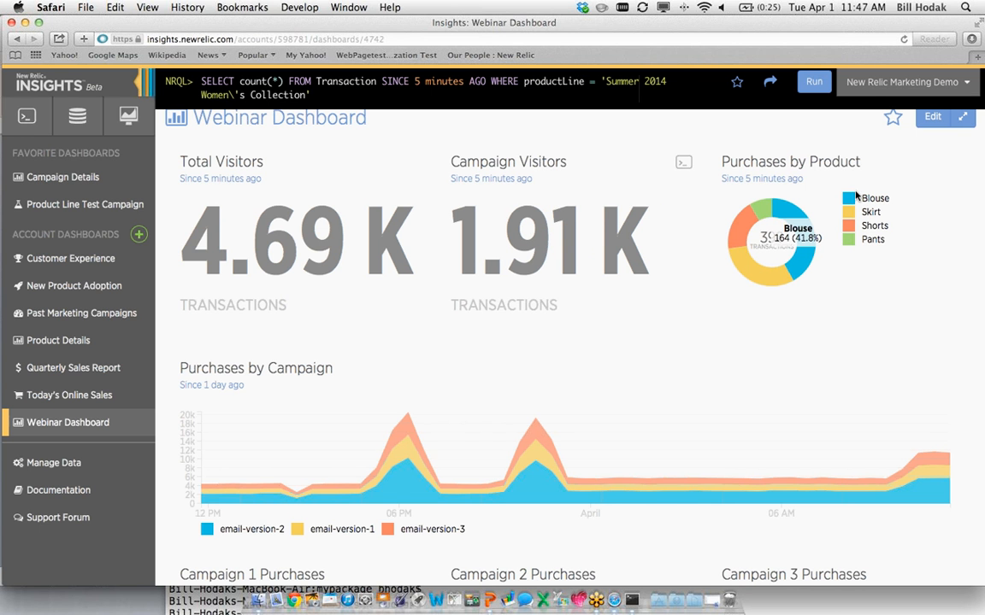
click(953, 164)
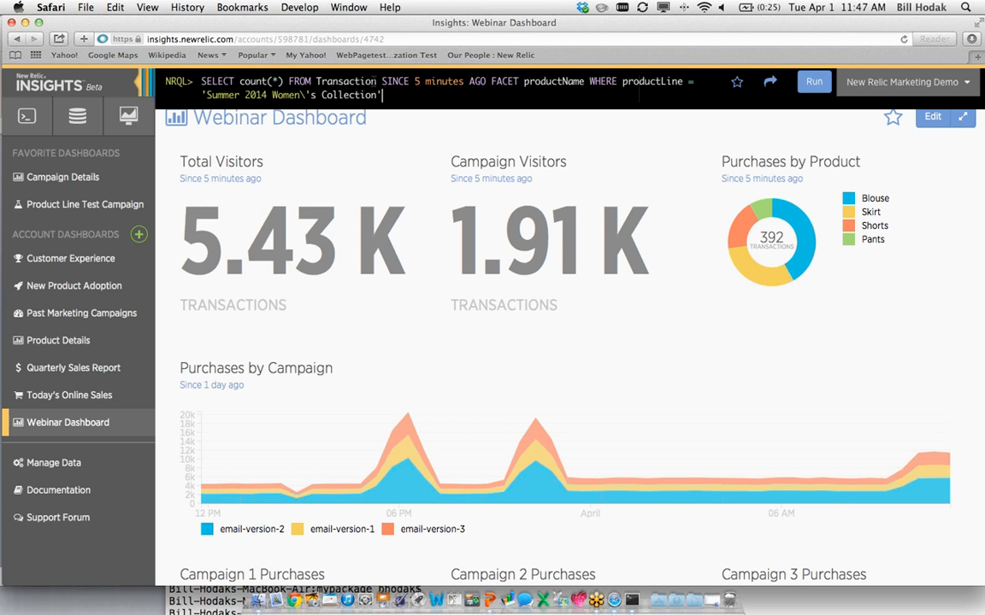
double_click(344, 81)
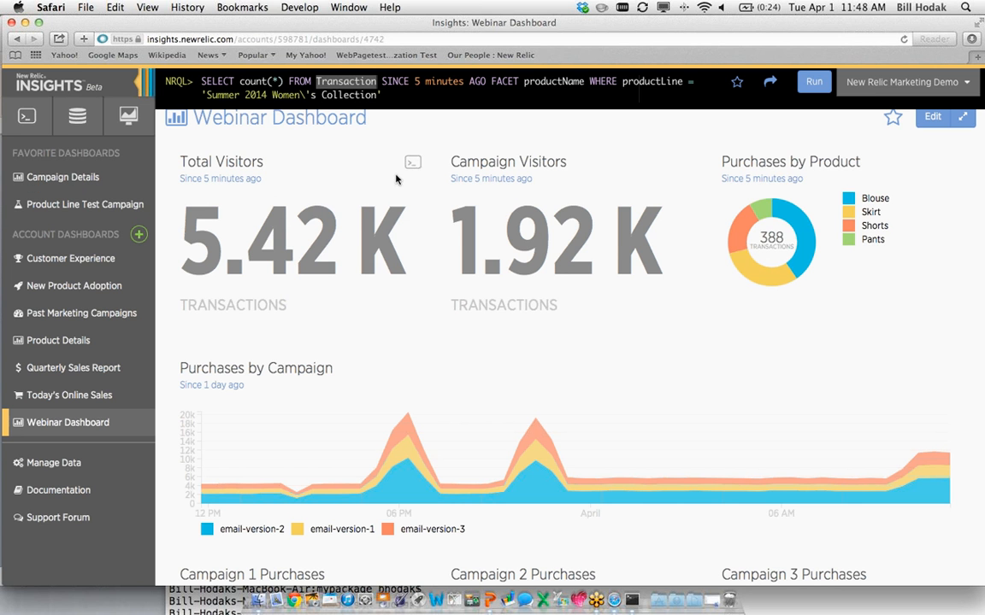
Step: Write a new NRQL query selecting uniqueCount(session) FROM PageView SINCE 5 minutes AGO
click(26, 115)
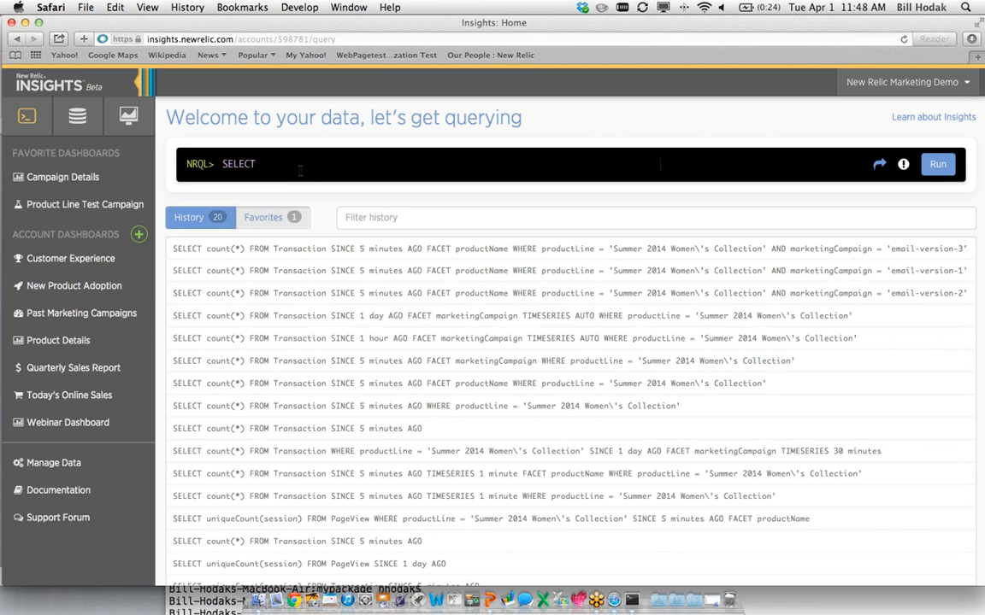
text(uniq)
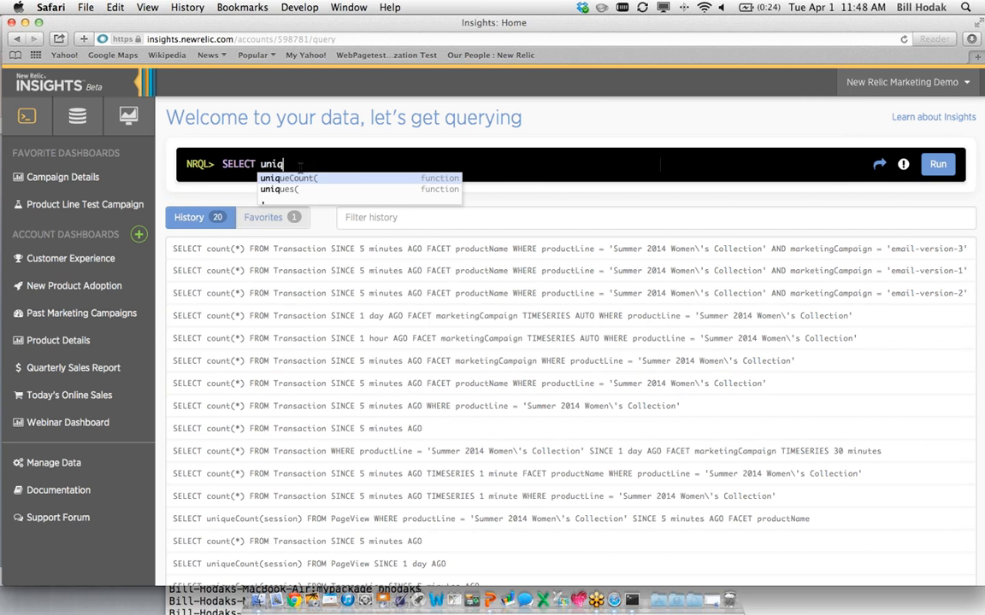
text(ueCount(session)
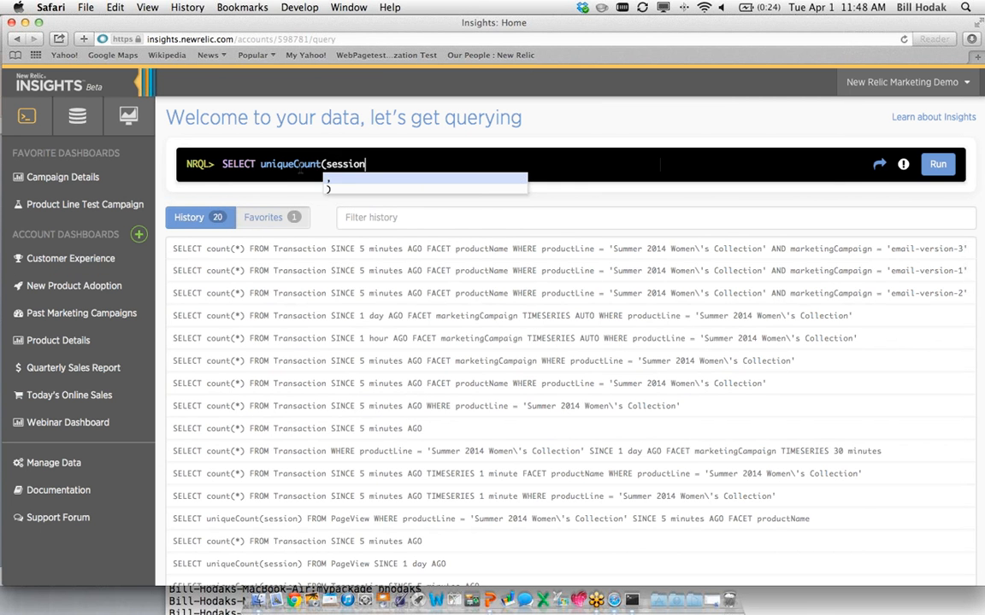
text() FROM PageView )
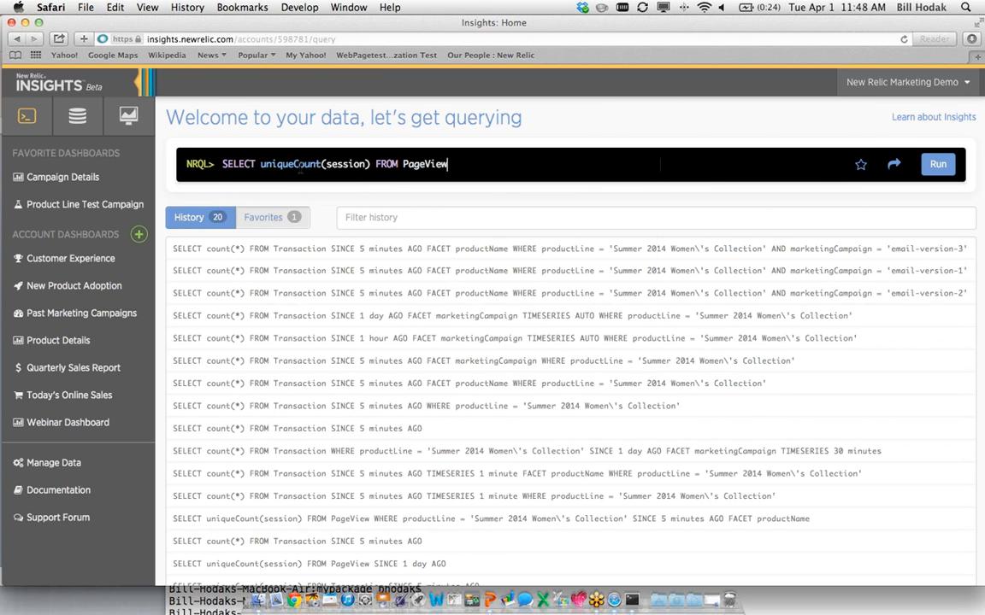
text(SINCE )
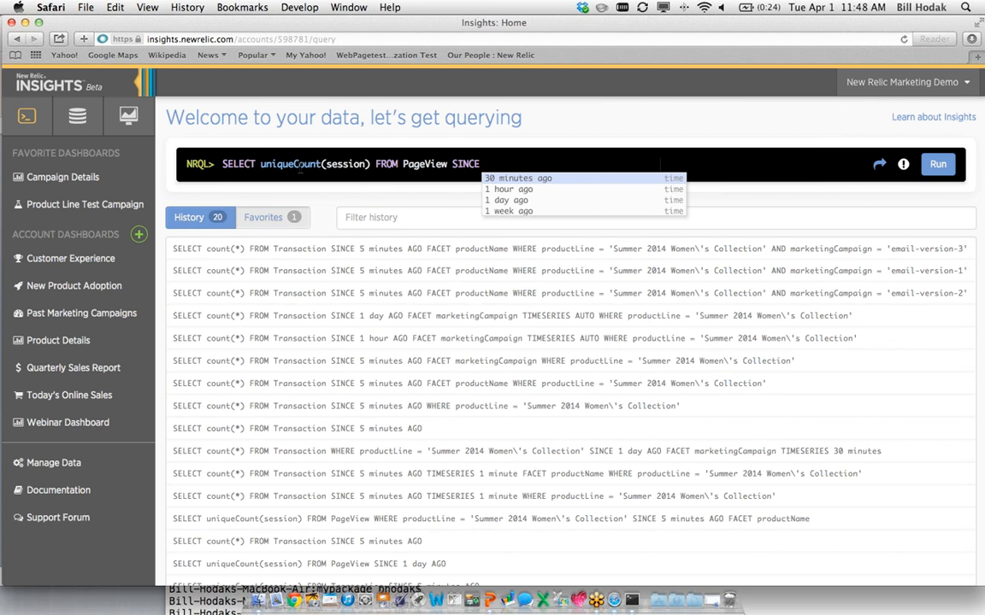
text(5)
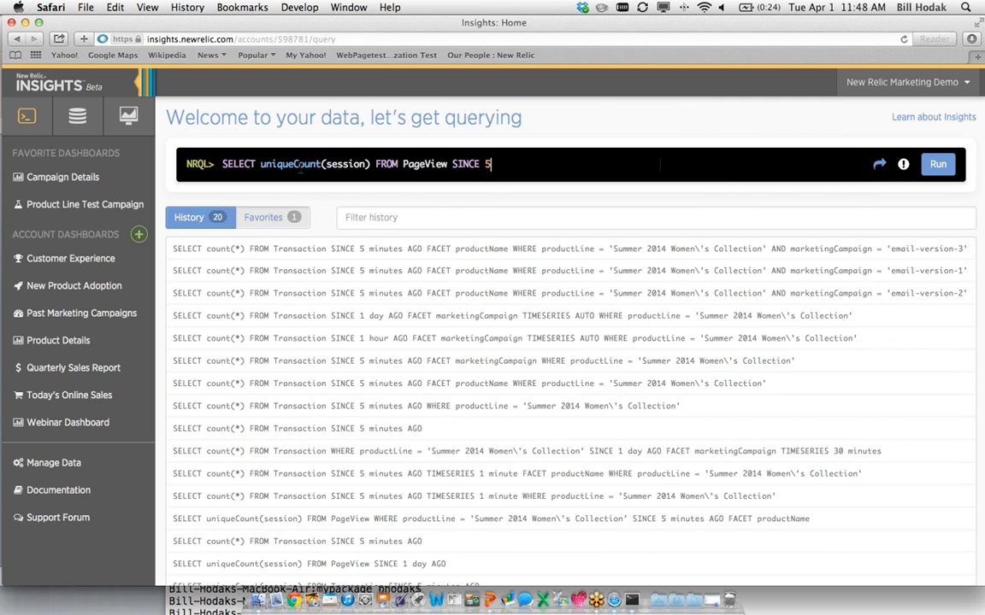
text( minutes a)
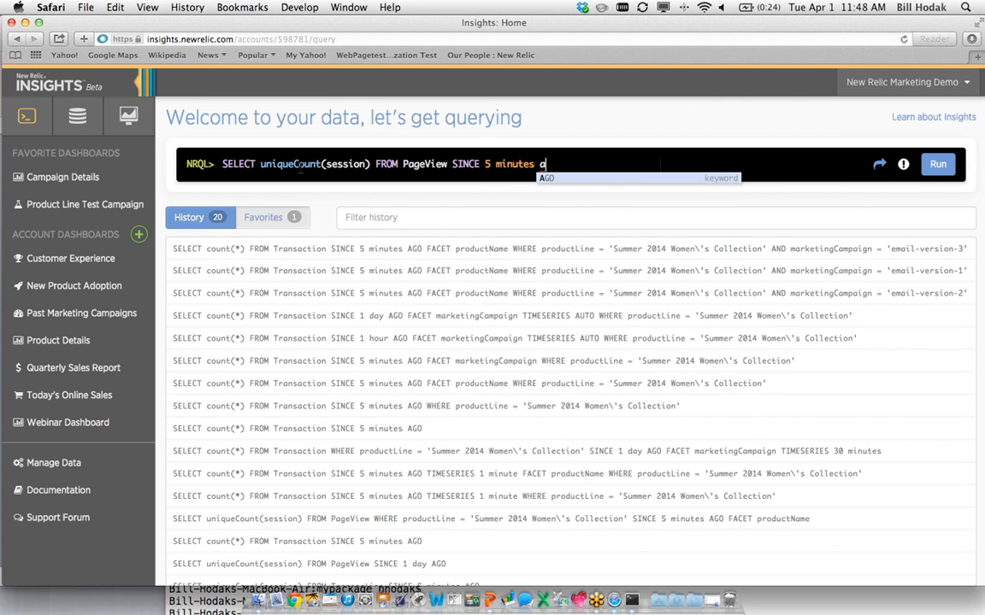
key(Tab)
Step: Add COMPARE WITH 1 week AGO to the unique session query and run it
text(c)
key(Tab)
text(1 we)
key(Tab)
text(a)
key(Tab)
key(Return)
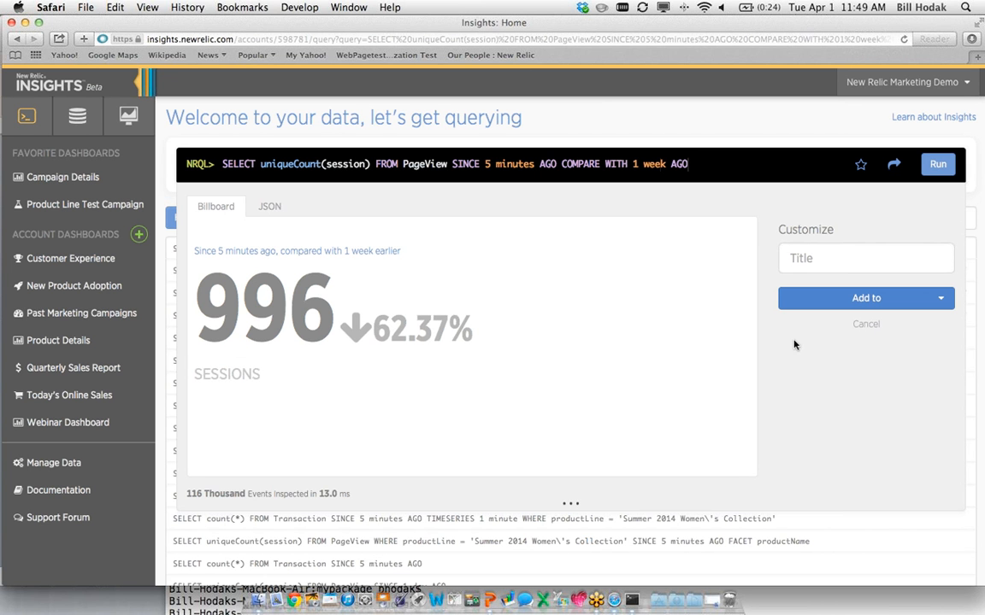
Step: Mark the unique session query as a favorite and close its result without adding it to a dashboard
click(833, 263)
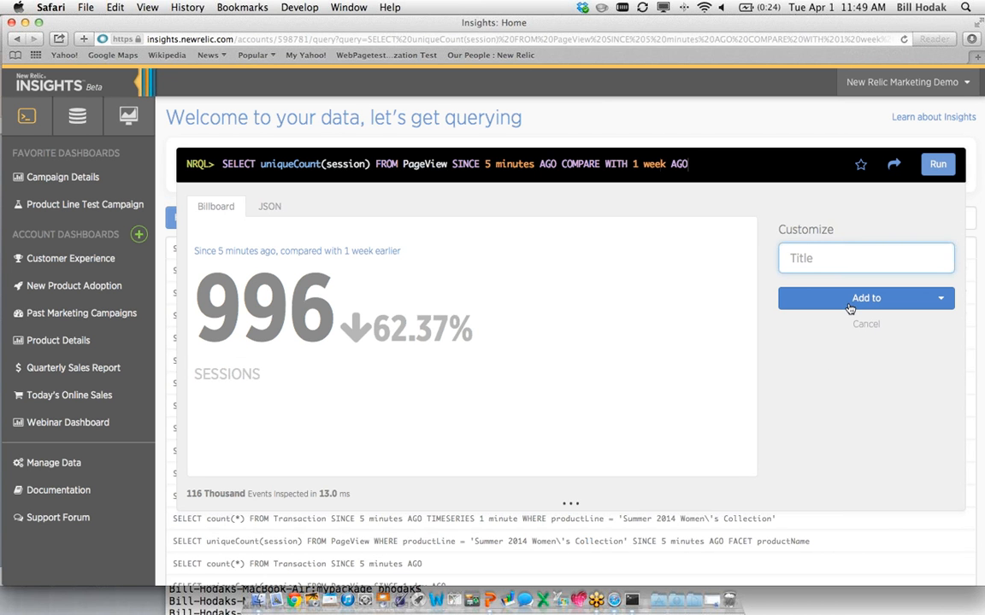
click(846, 299)
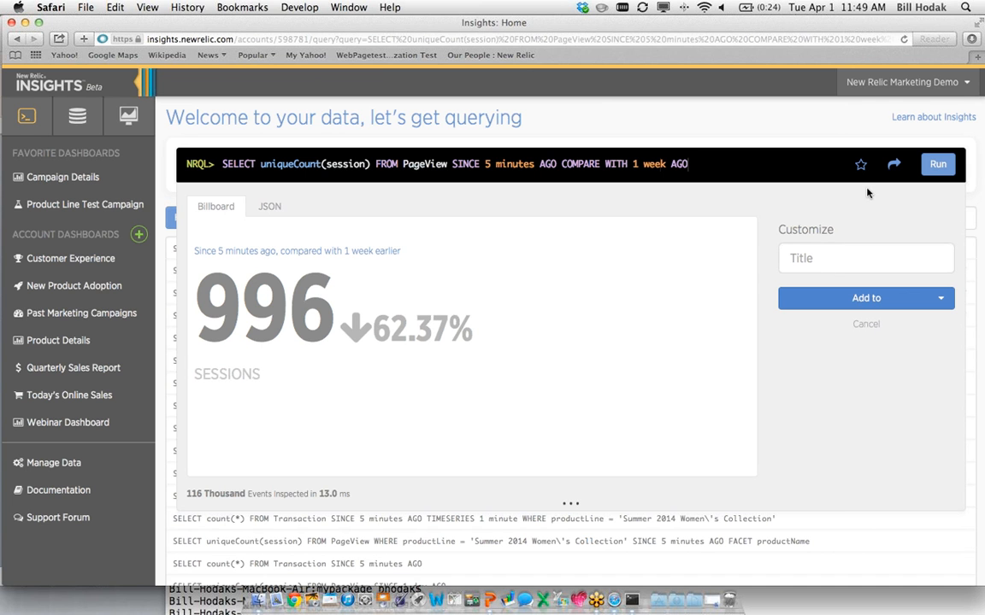
click(861, 164)
click(865, 324)
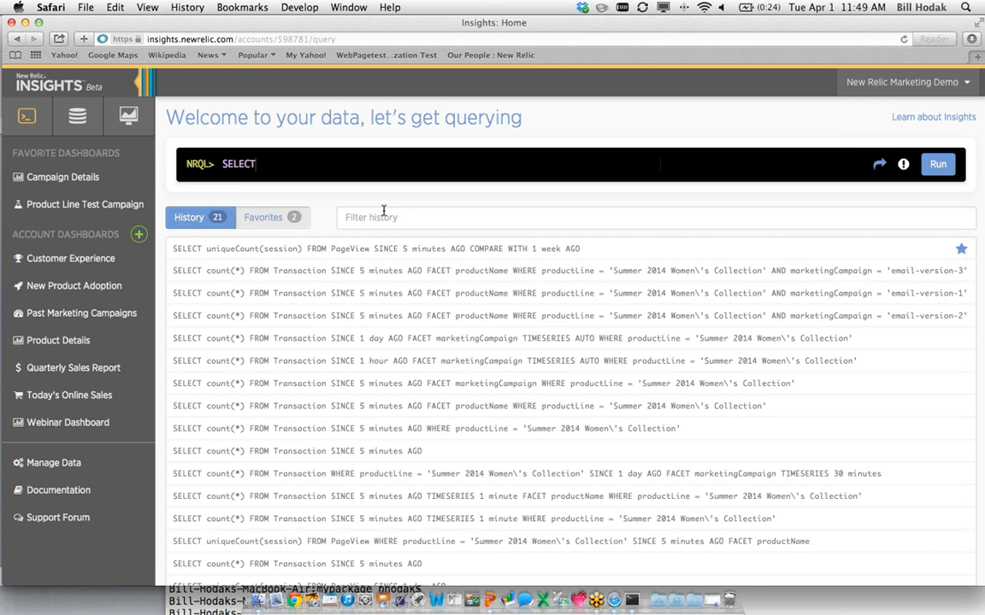
Step: Look over the query history and sample queries, and show the list of favorite queries
scroll(545, 301, down, 10)
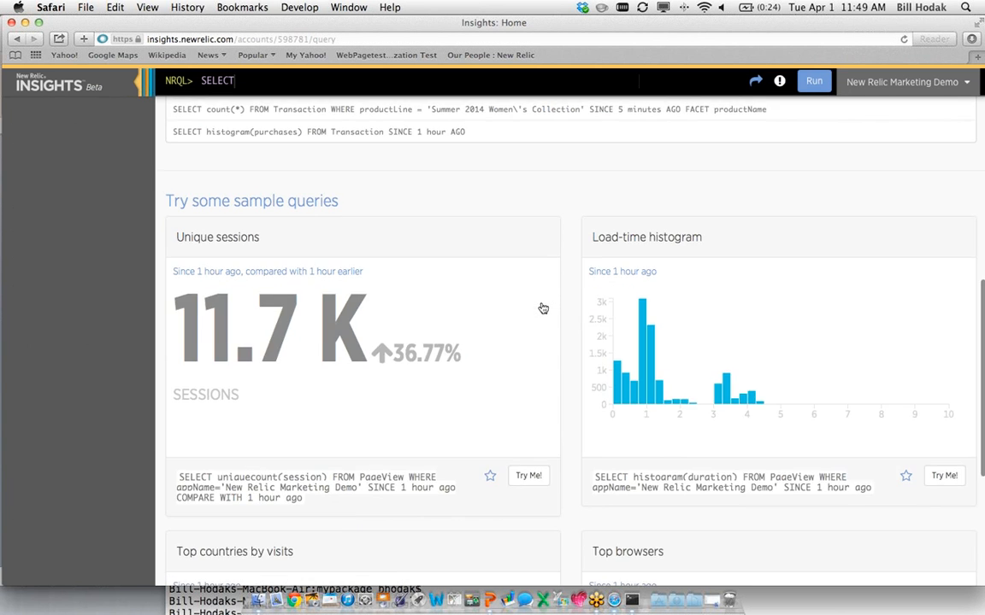
scroll(542, 307, up, 10)
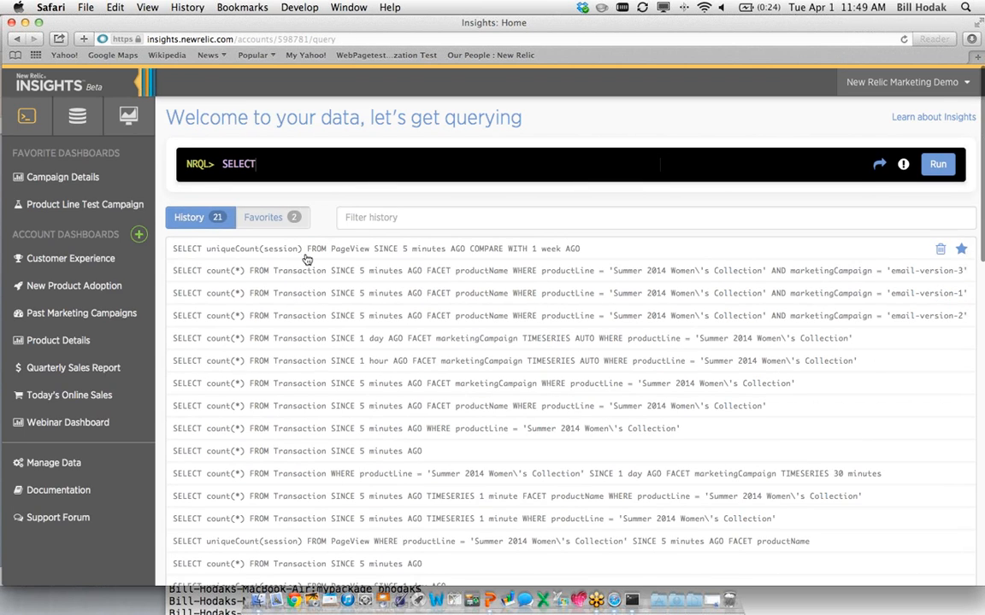
scroll(338, 198, down, 5)
scroll(340, 263, up, 6)
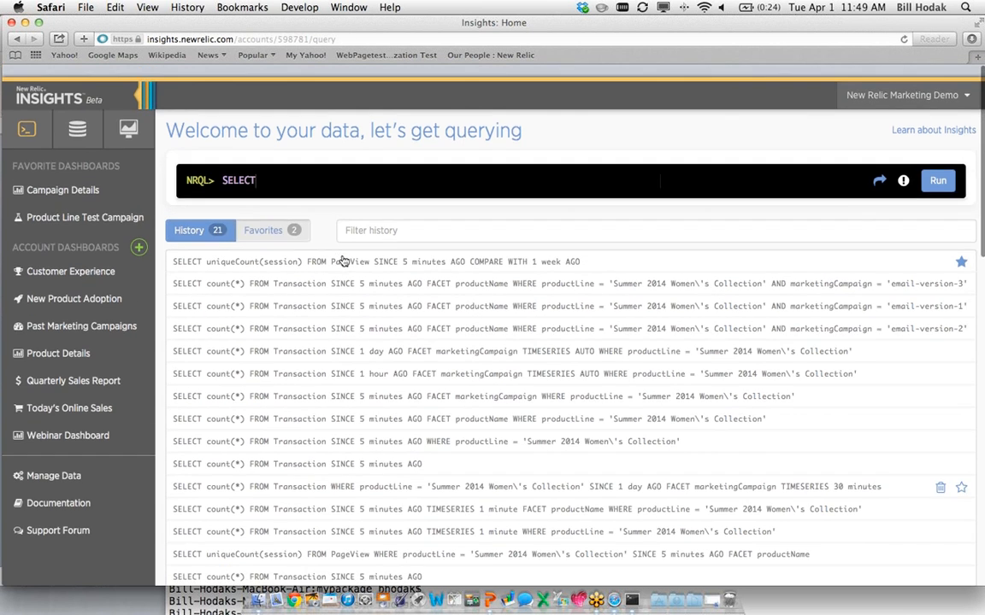
click(264, 218)
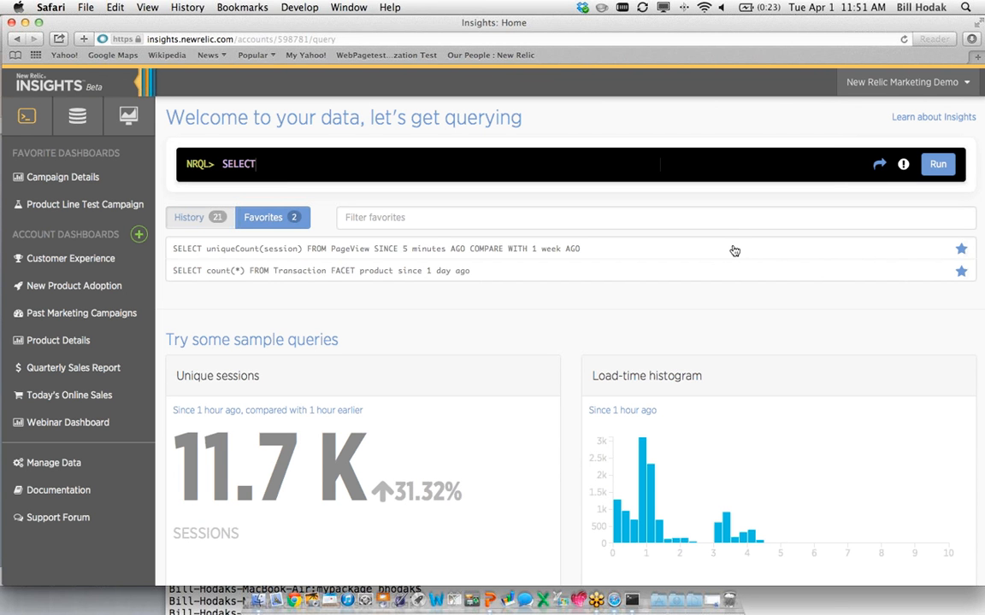
Step: Switch to Terminal, reposition its window, reopen Insights.java in vi and go to the end of the file
click(631, 603)
drag(500, 368, 342, 31)
key(Up)
key(Up)
key(Up)
key(Up)
key(Up)
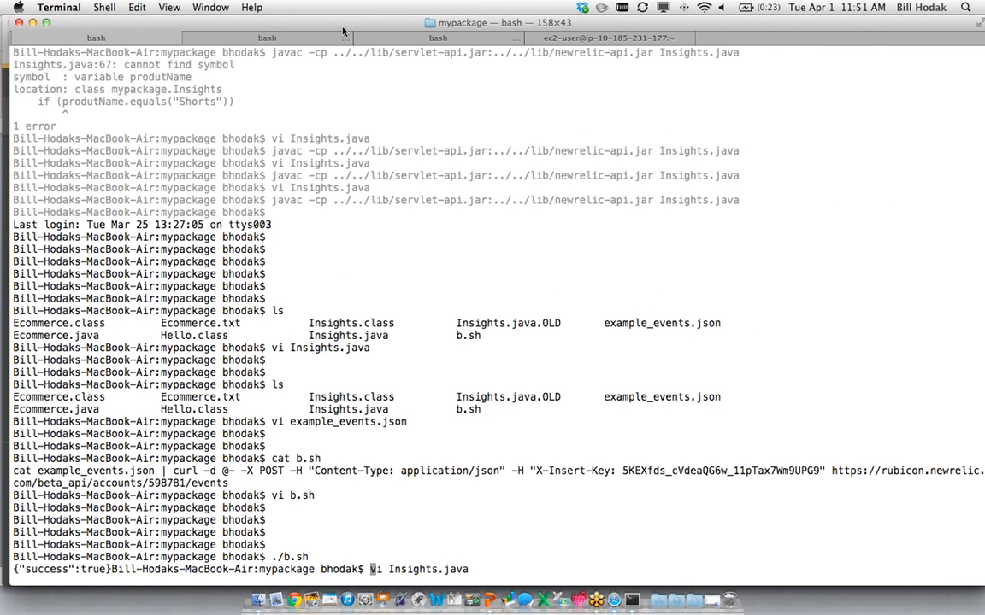
key(Return)
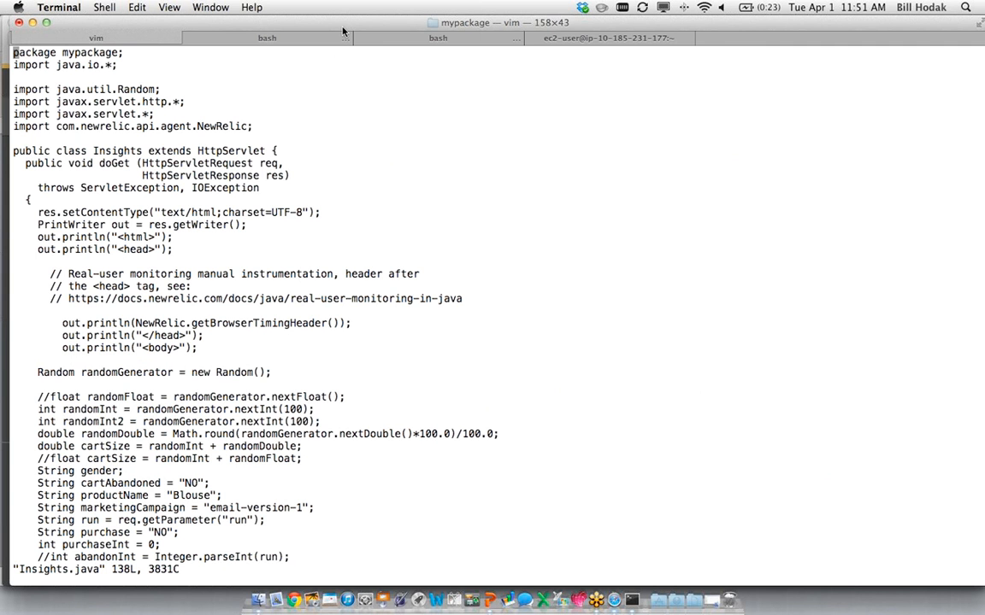
key(shift+g)
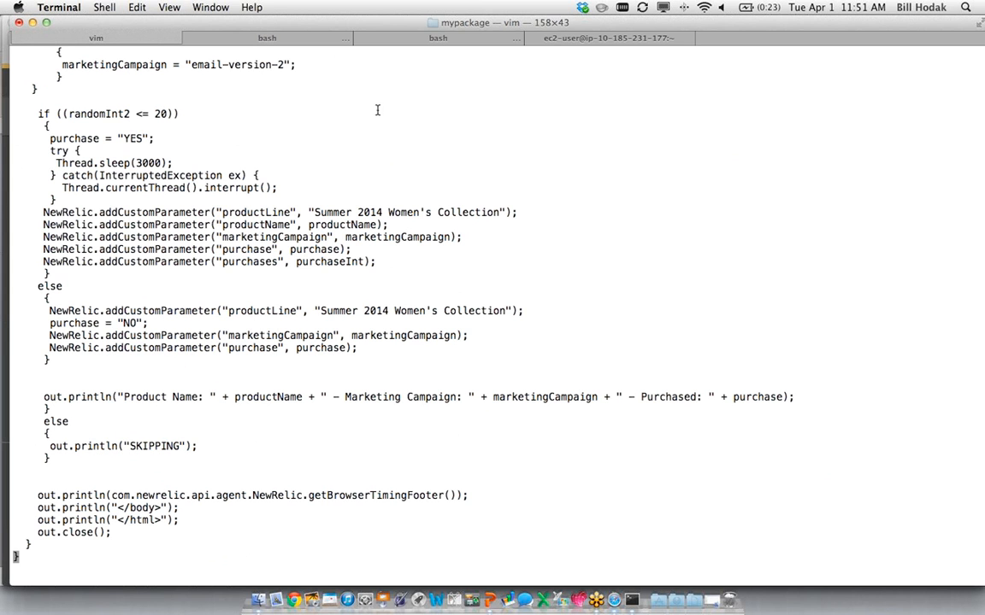
Step: Highlight the values passed to addCustomParameter in Insights.java, from Summer 2014 Women's Collection through purchaseInt
drag(394, 263, 500, 211)
click(286, 211)
double_click(258, 212)
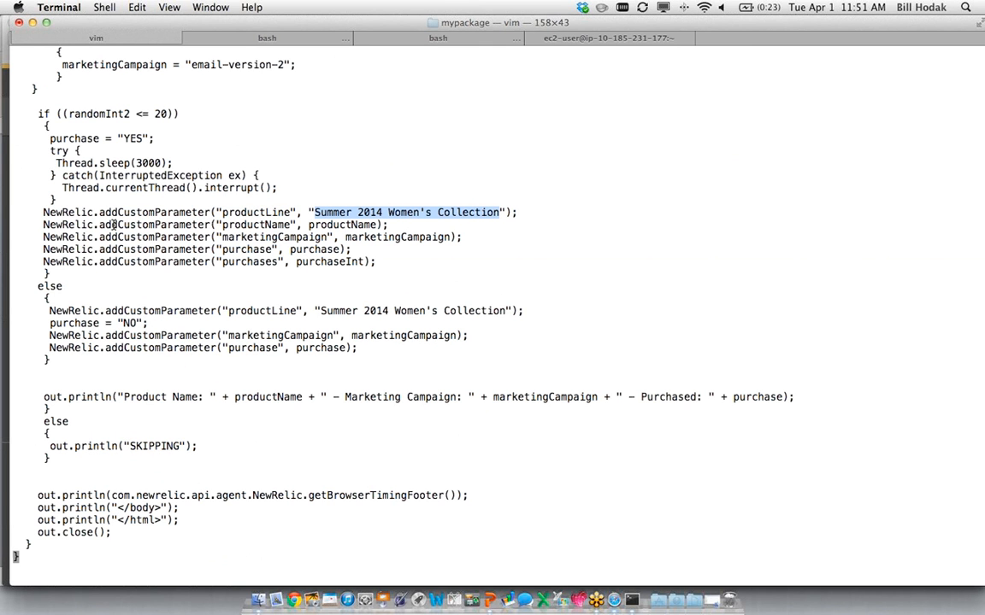
double_click(328, 224)
double_click(389, 236)
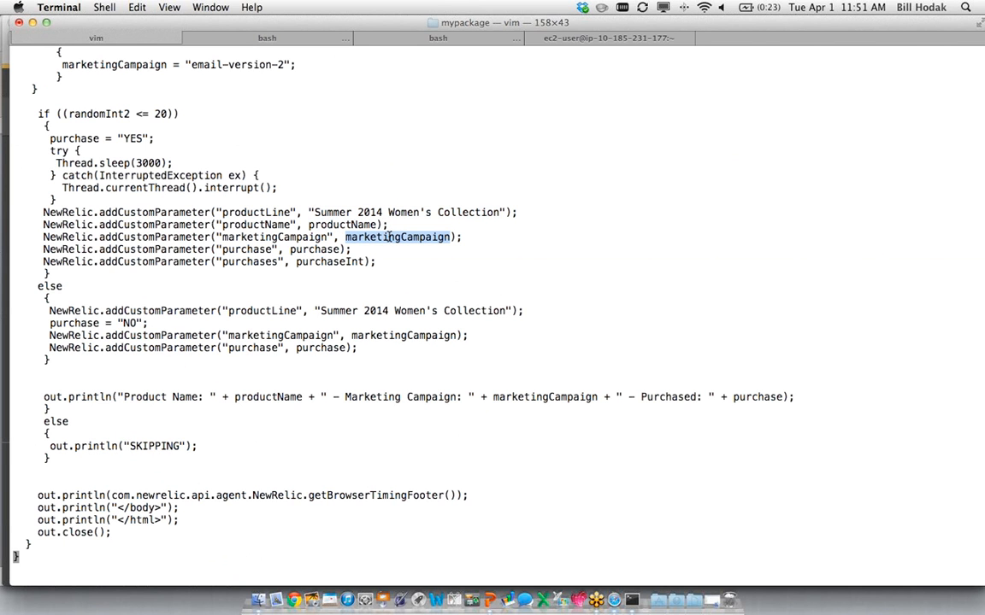
double_click(315, 249)
double_click(304, 260)
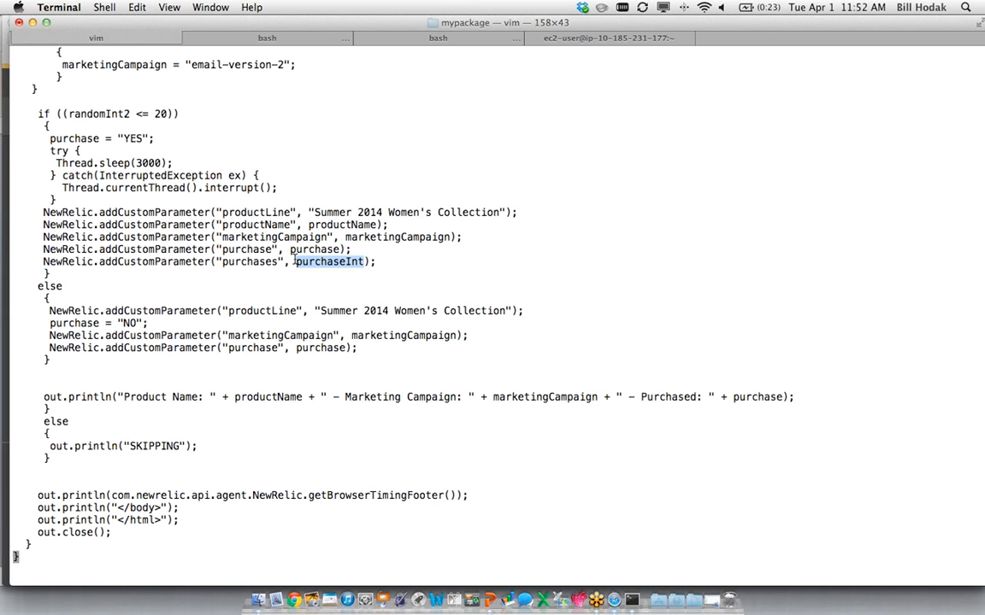
Step: Examine the productLine, productName and marketingCampaign parameter names and highlight the block of addCustomParameter calls in the purchase branch
double_click(229, 213)
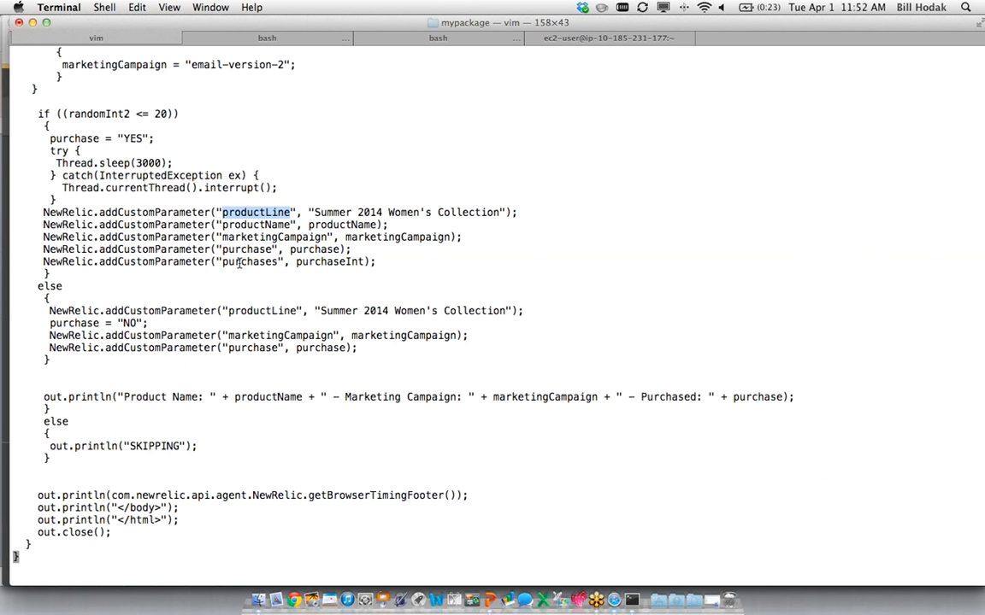
double_click(225, 226)
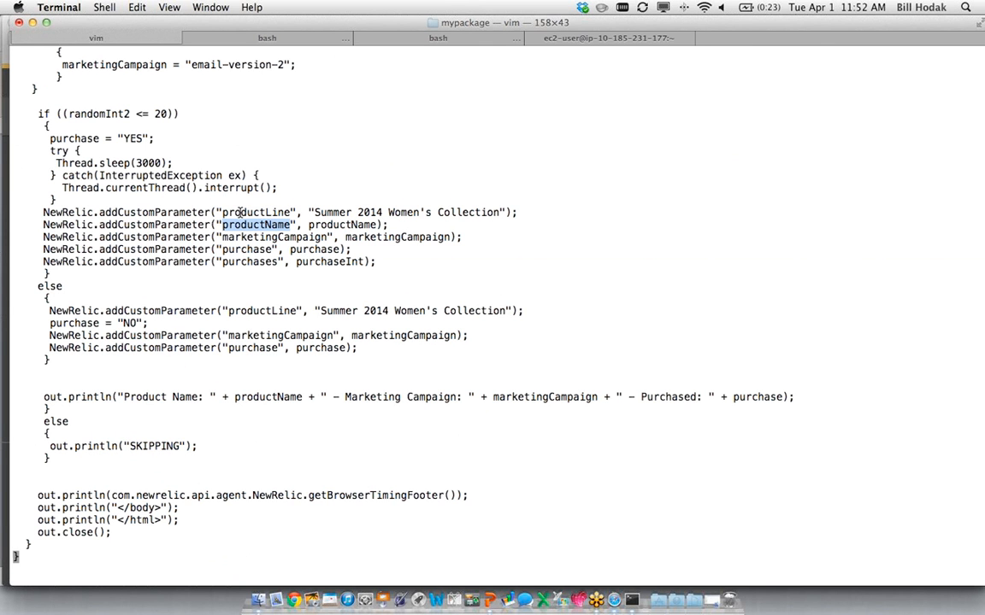
double_click(274, 238)
double_click(397, 238)
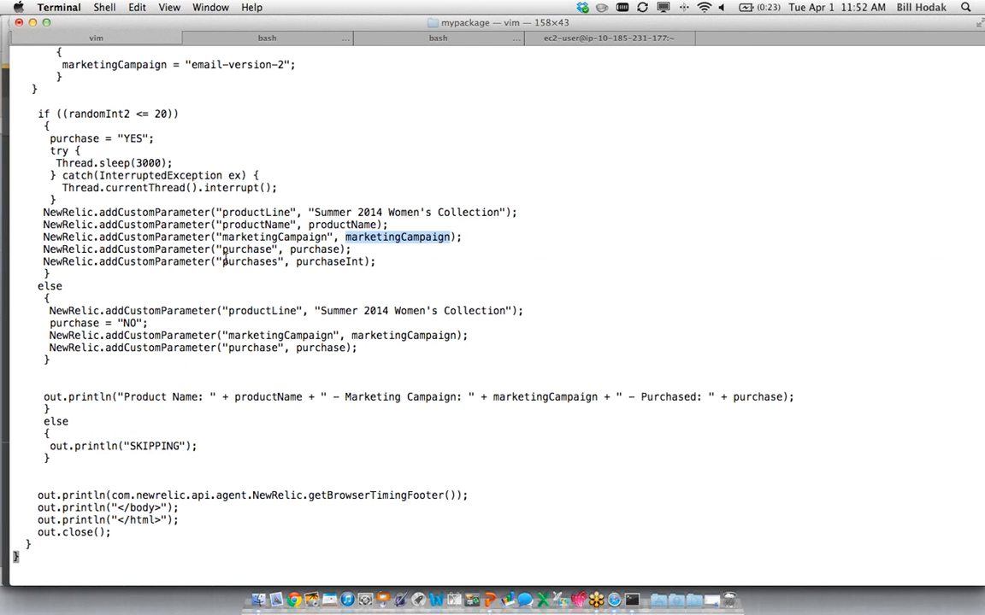
click(253, 261)
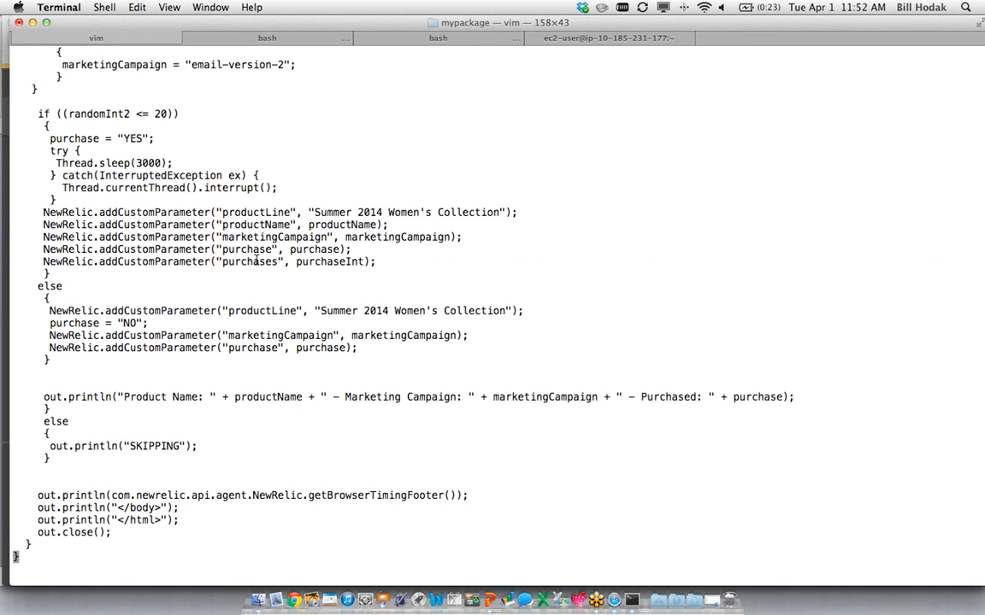
double_click(357, 262)
drag(488, 262, 34, 202)
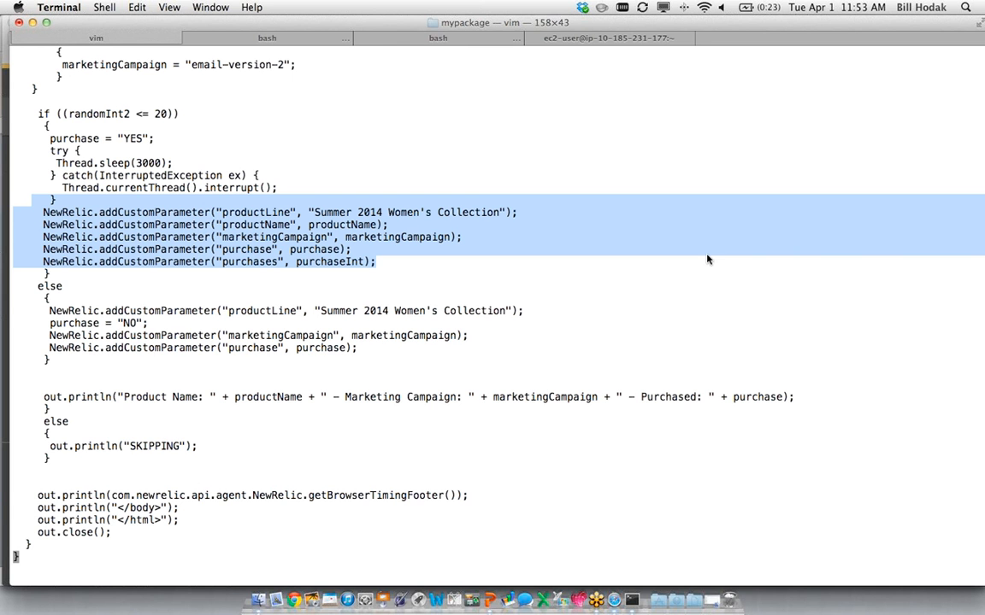
Step: Return to Insights in Safari and open the Webinar Dashboard
click(292, 598)
click(613, 571)
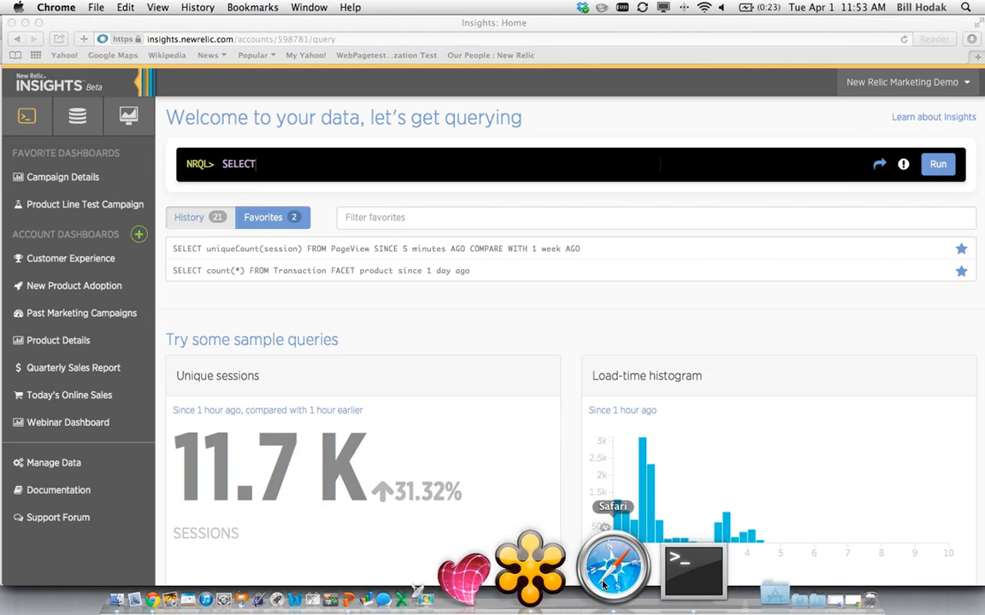
key(super+m)
drag(283, 36, 286, 46)
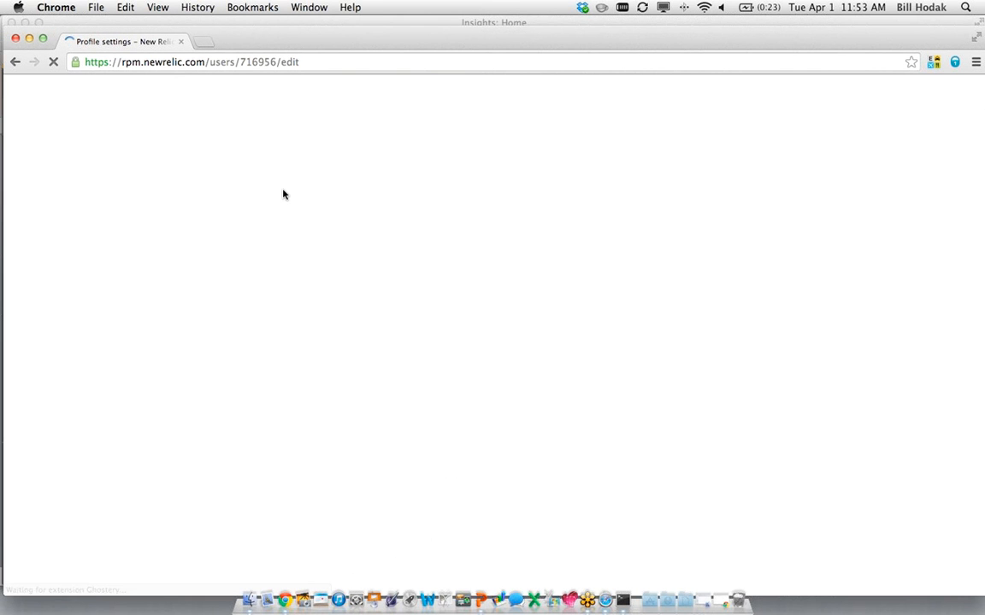
click(277, 24)
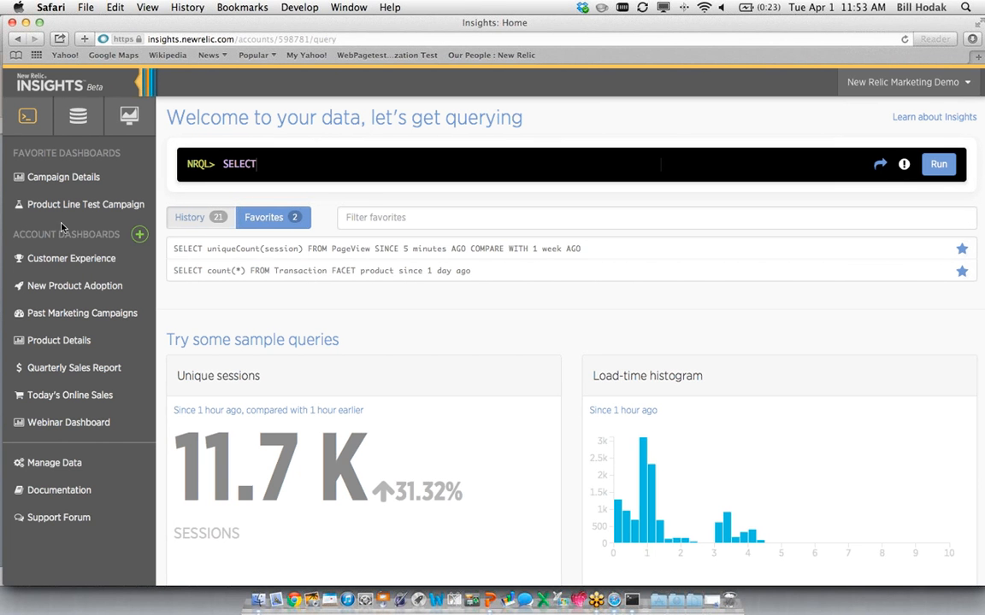
click(60, 422)
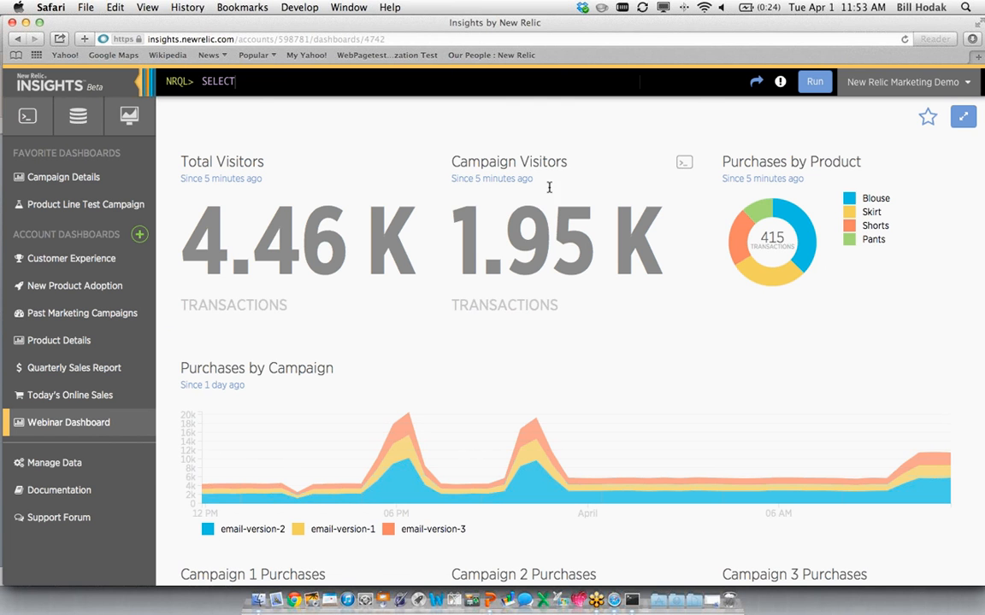
Step: Check the Webinar Dashboard's sharing options in edit mode, keep it unchanged, and view the campaign purchase tables
click(928, 117)
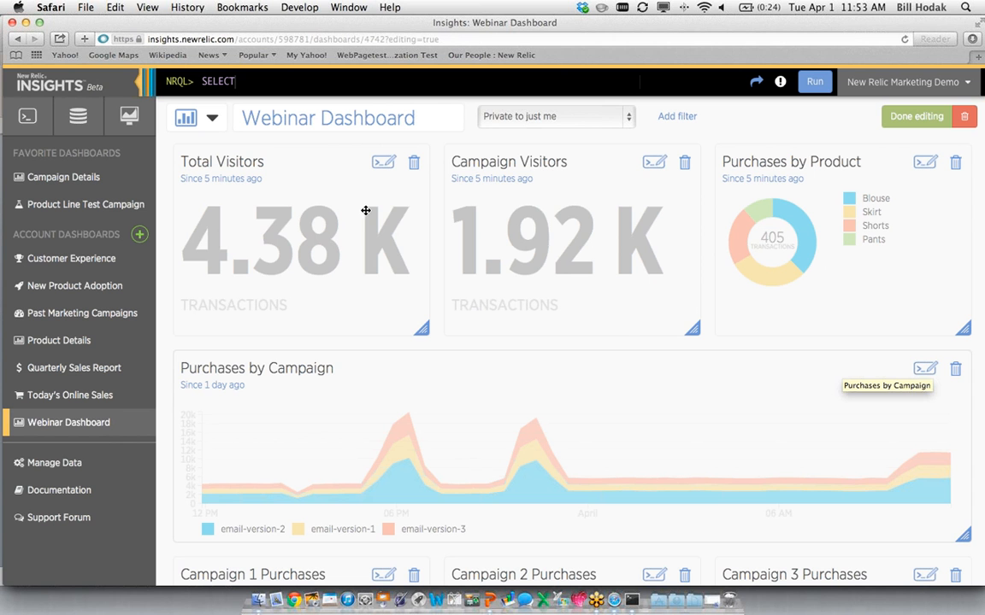
click(588, 119)
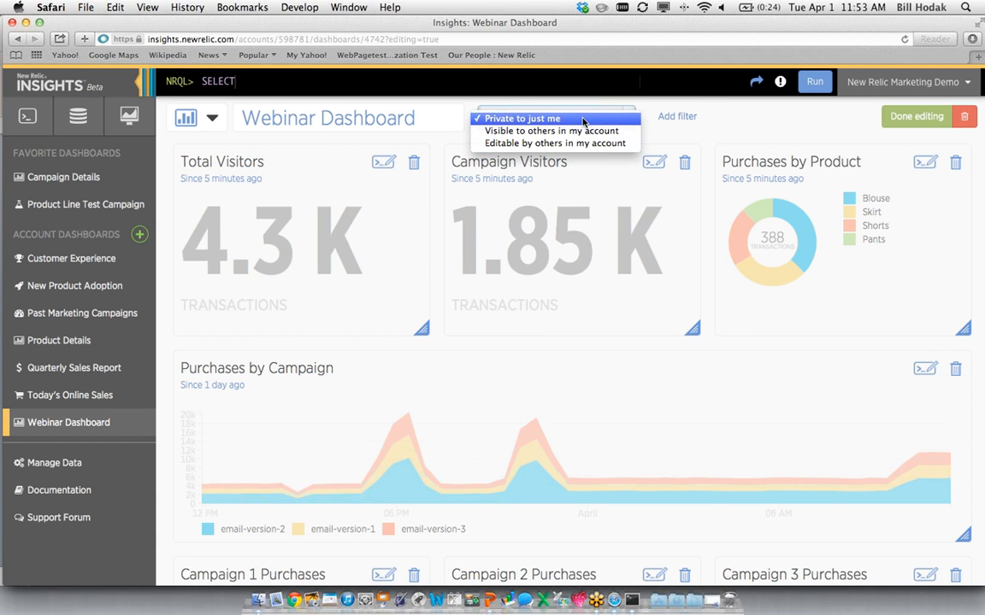
click(750, 124)
click(887, 120)
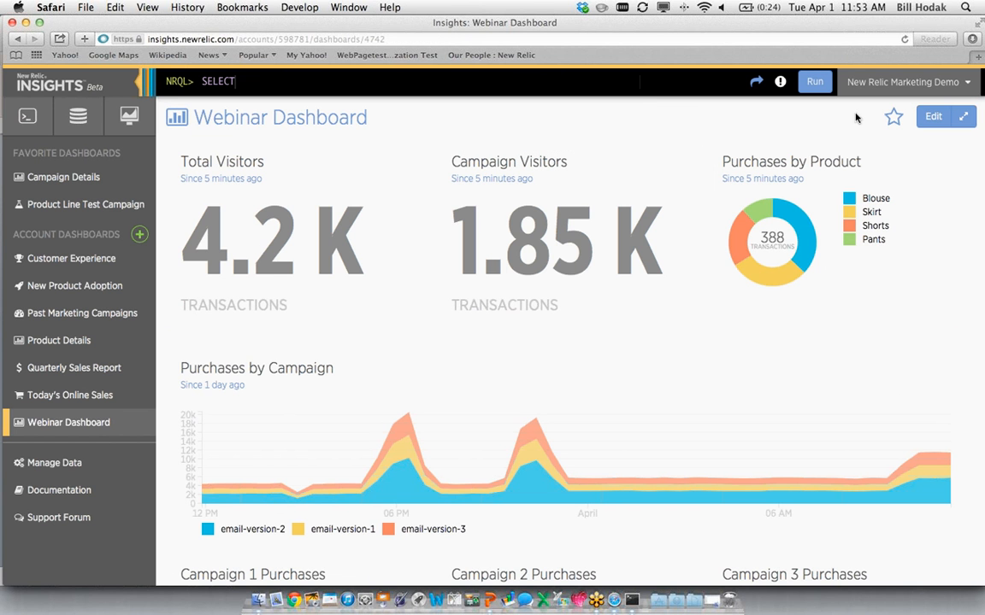
mouse_move(887, 205)
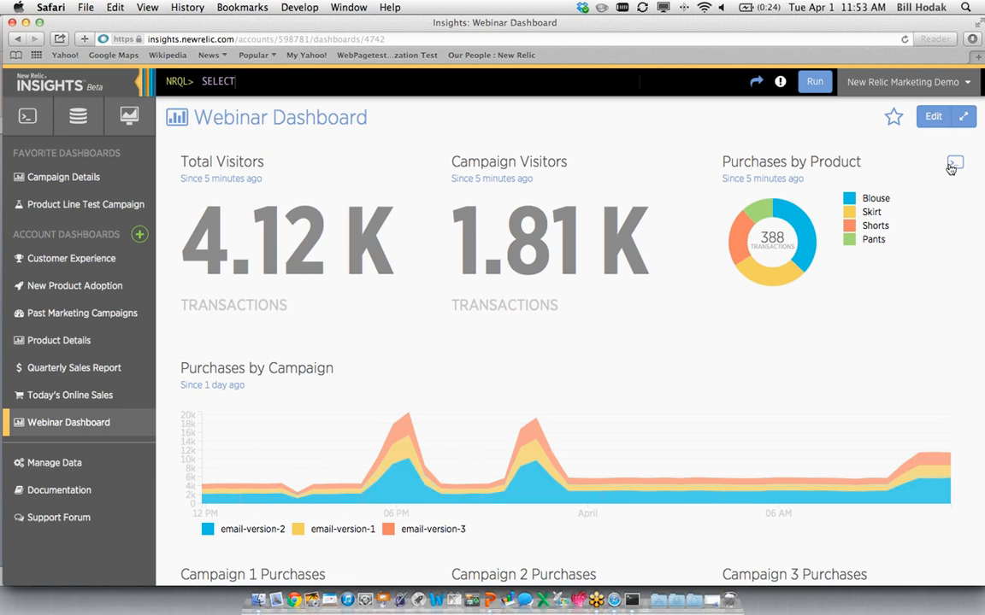
scroll(872, 236, down, 5)
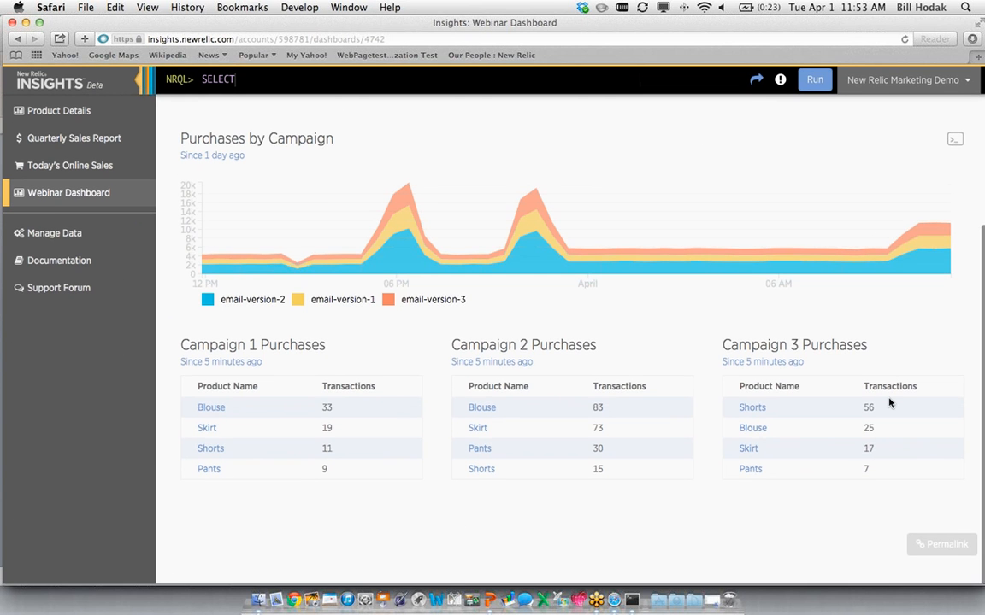
Step: Open the Webinar Dashboard's permalink snapshot, view its charts, and return to the current data
click(923, 545)
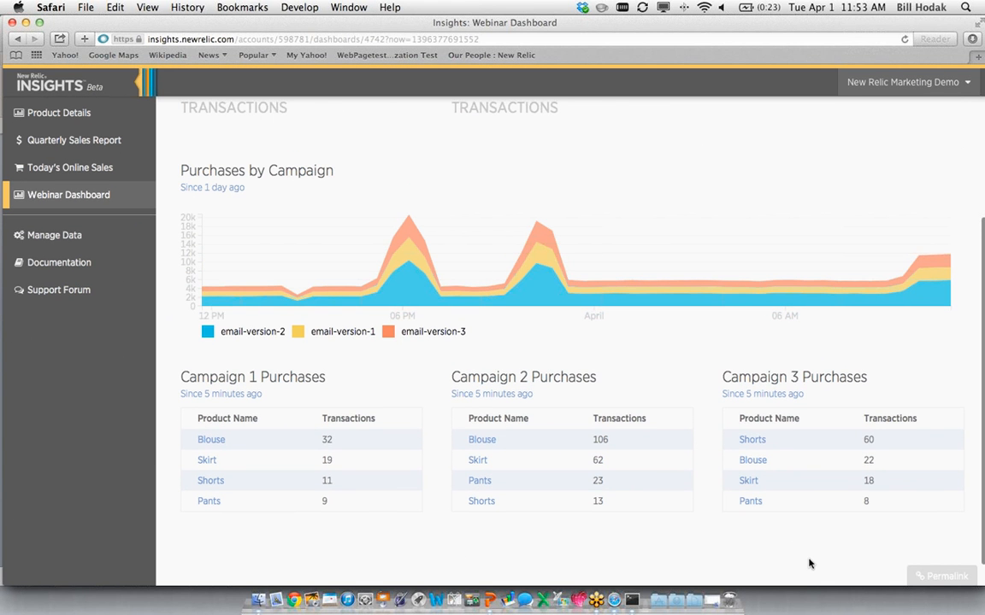
scroll(802, 107, up, 5)
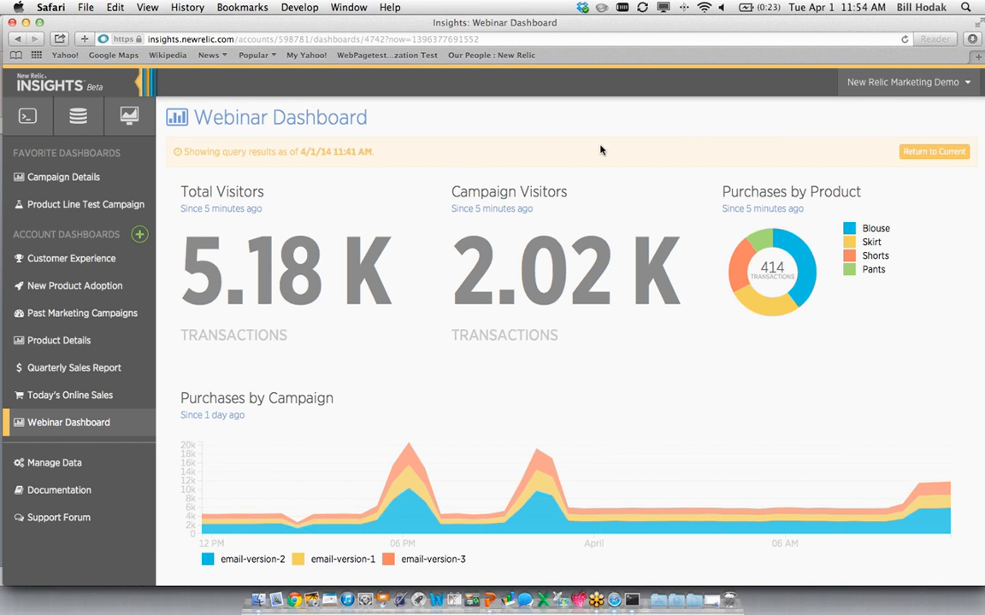
click(925, 152)
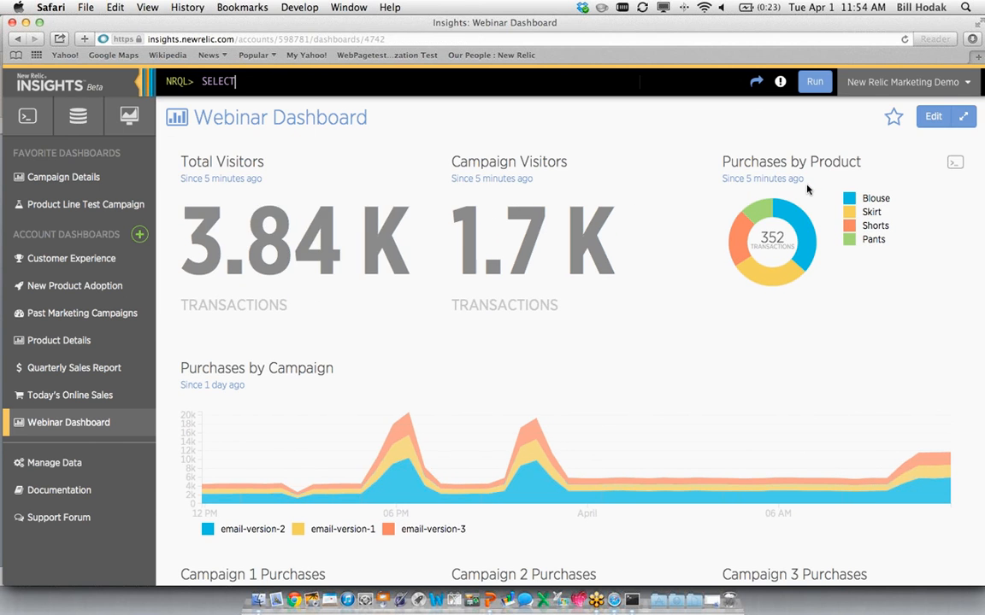
key(super+Tab)
key(super+Tab)
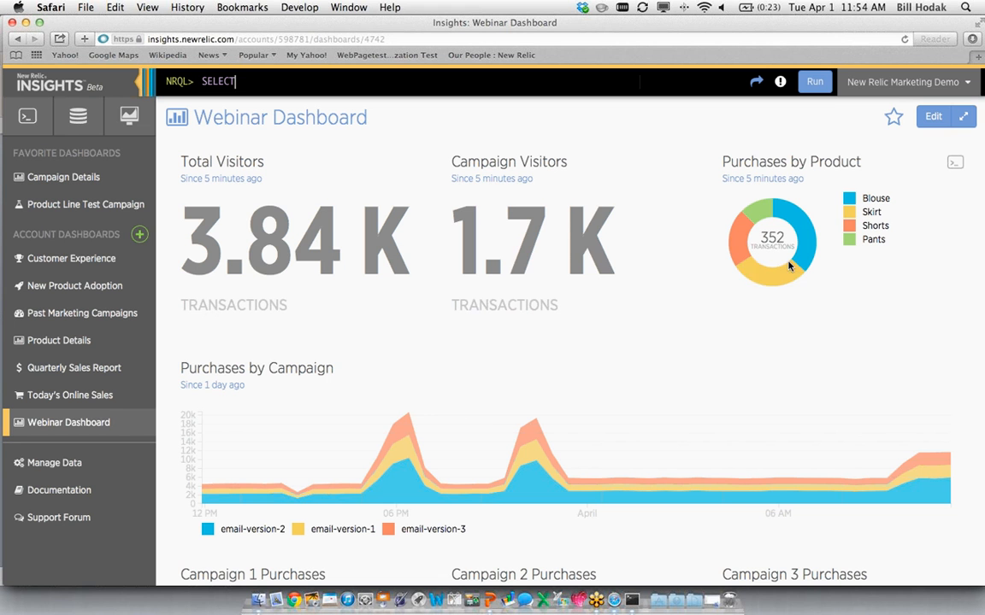
mouse_move(795, 272)
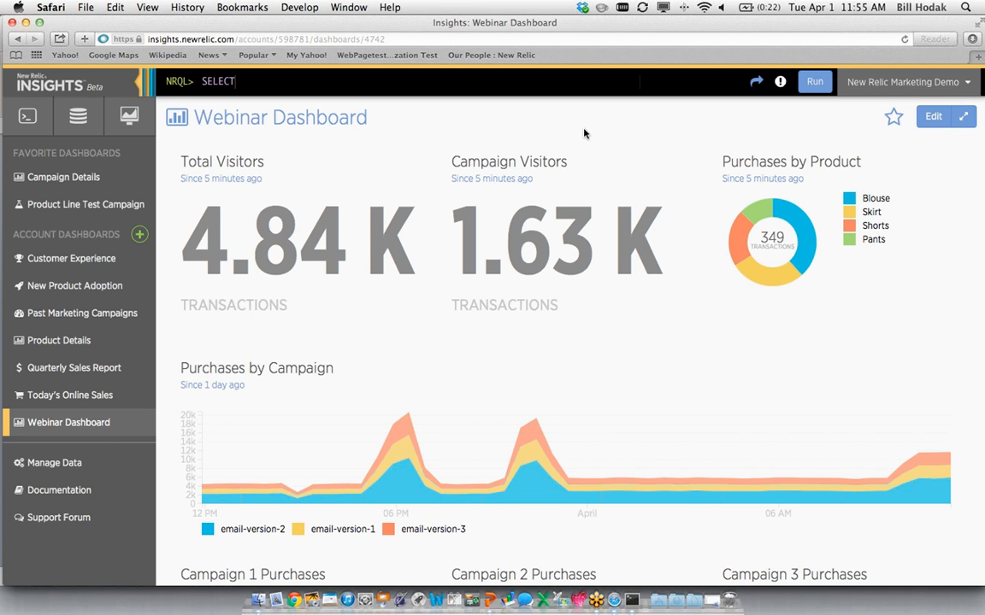
mouse_move(745, 278)
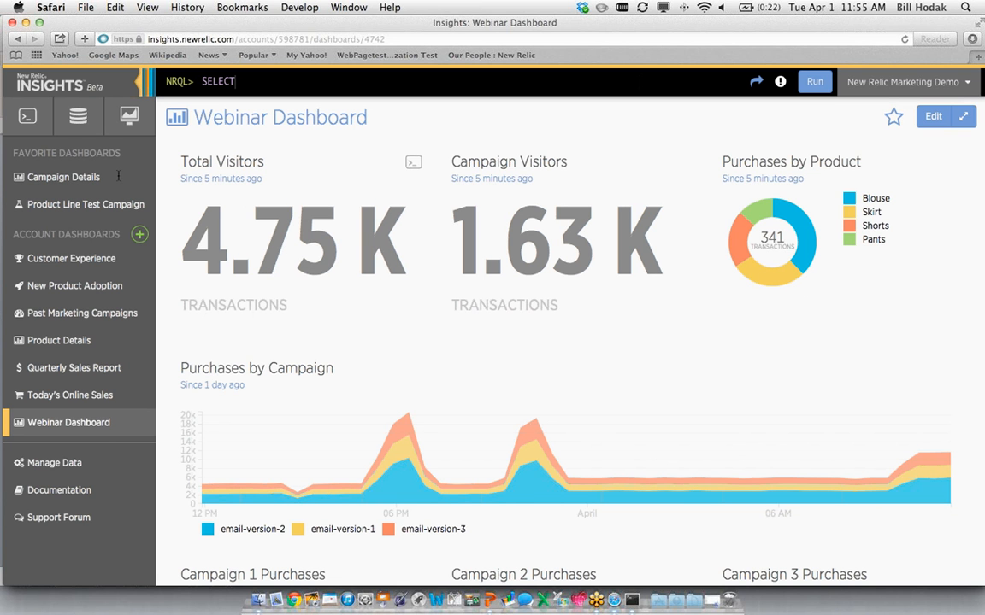
Step: Start a new NRQL query on the query page: SELECT percentile(backendDuration,50,98) FROM PageView
click(28, 115)
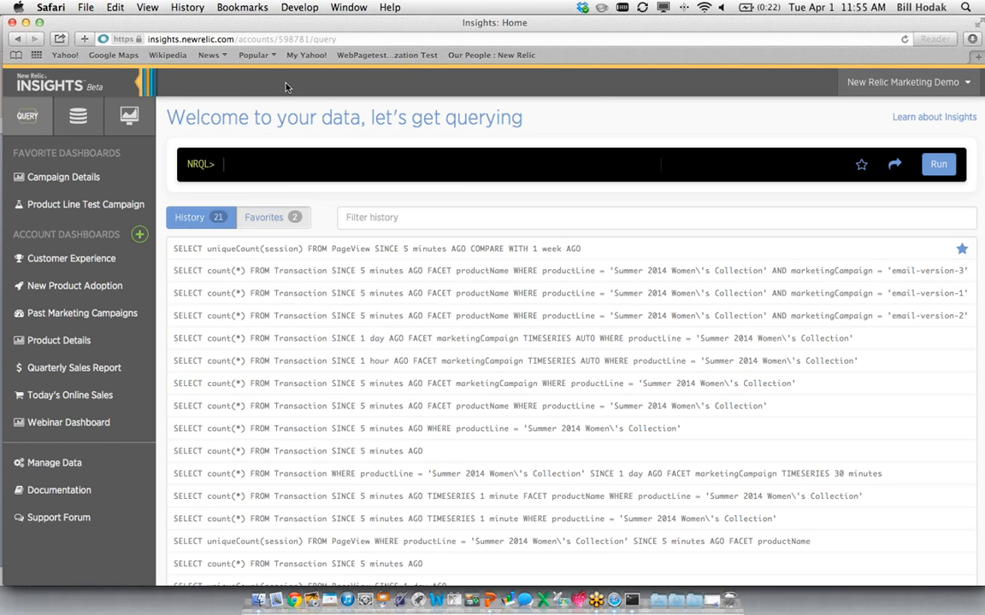
click(290, 167)
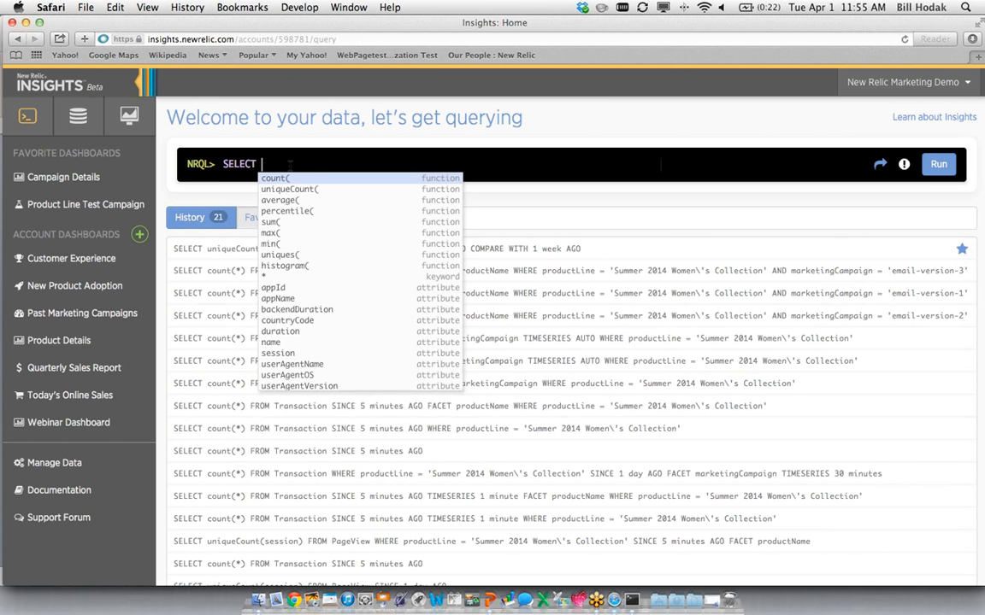
text(percentile()
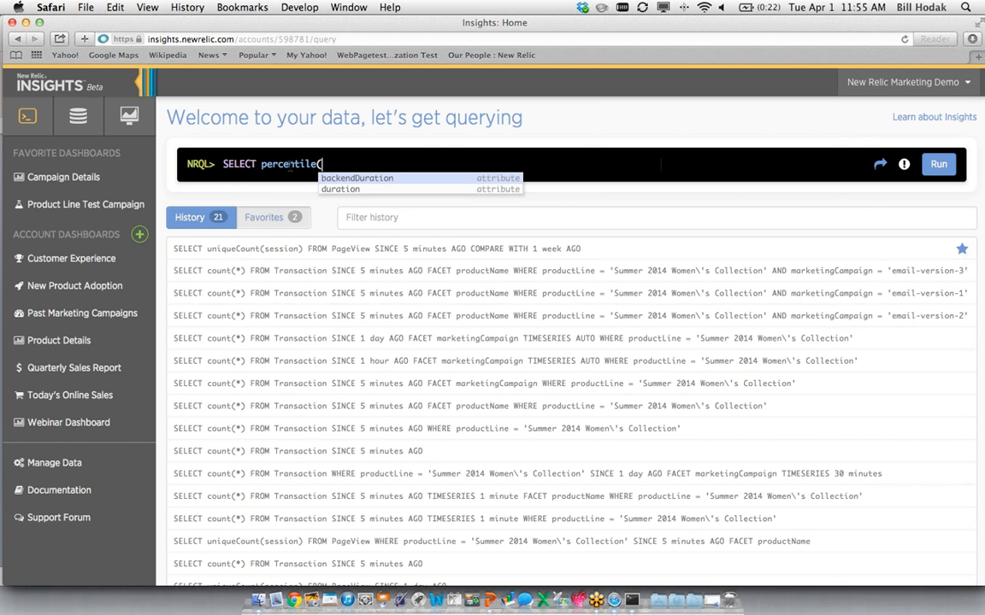
key(Return)
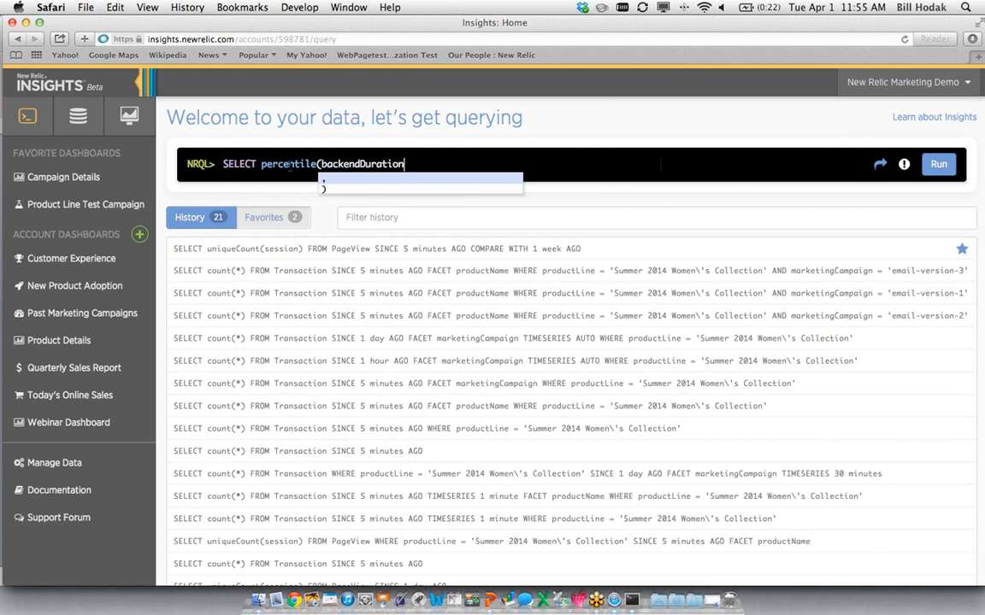
text(, )
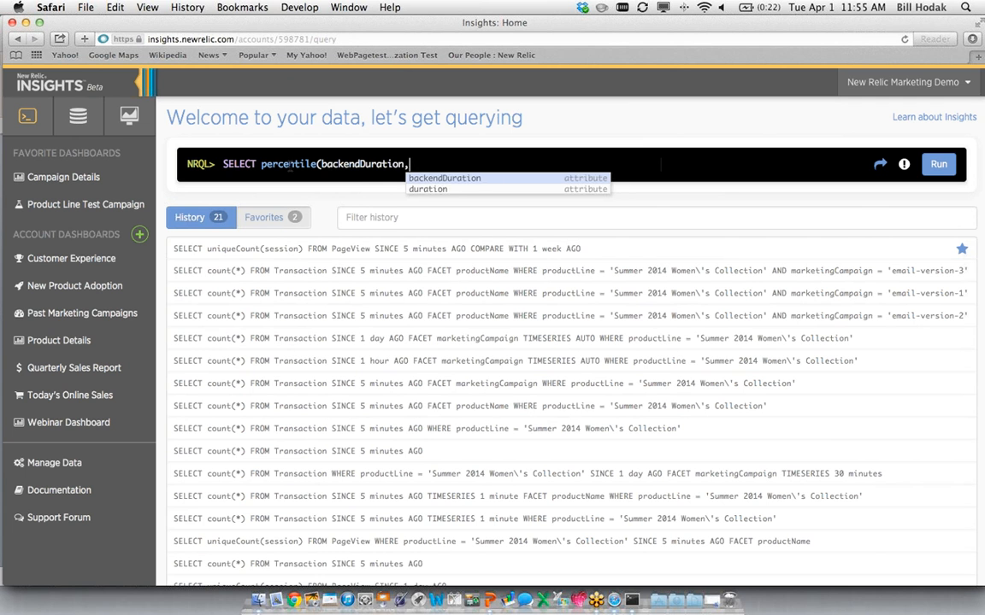
text(50,98) FROM Tr)
key(Tab)
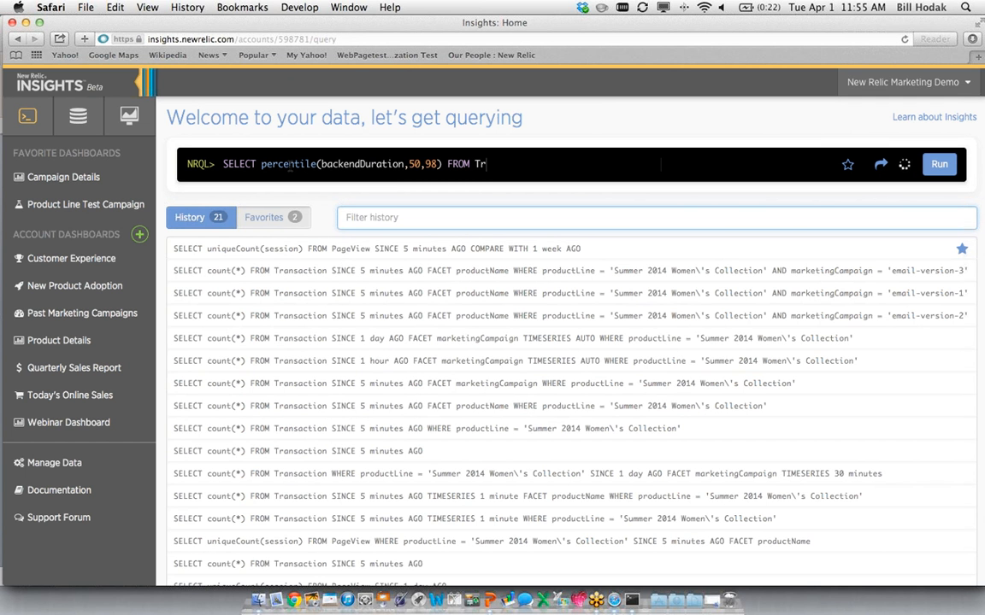
click(512, 168)
key(BackSpace)
key(BackSpace)
key(Return)
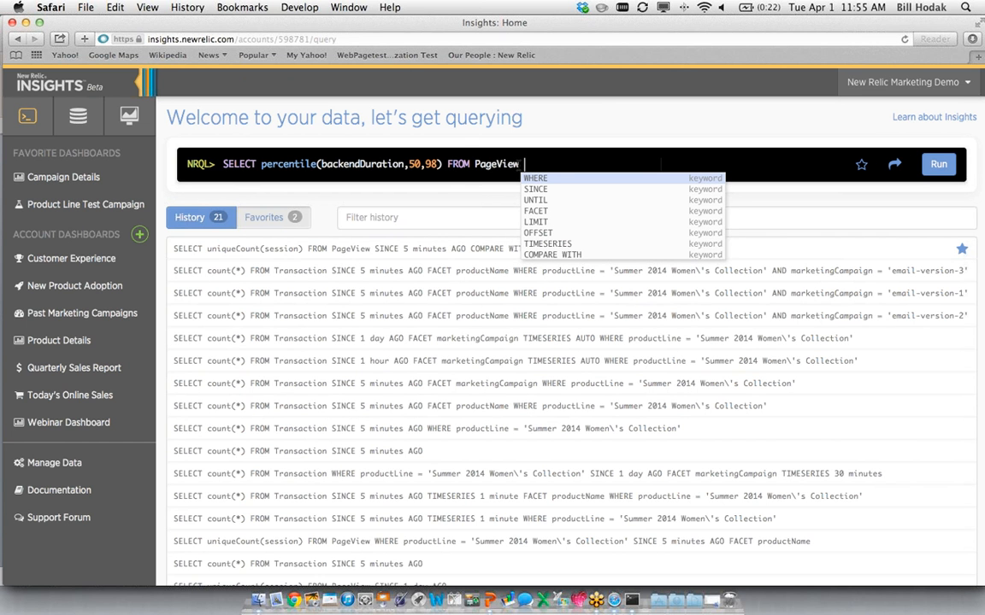
Step: Add a FACET clause on the name attribute to the percentile query
text(F)
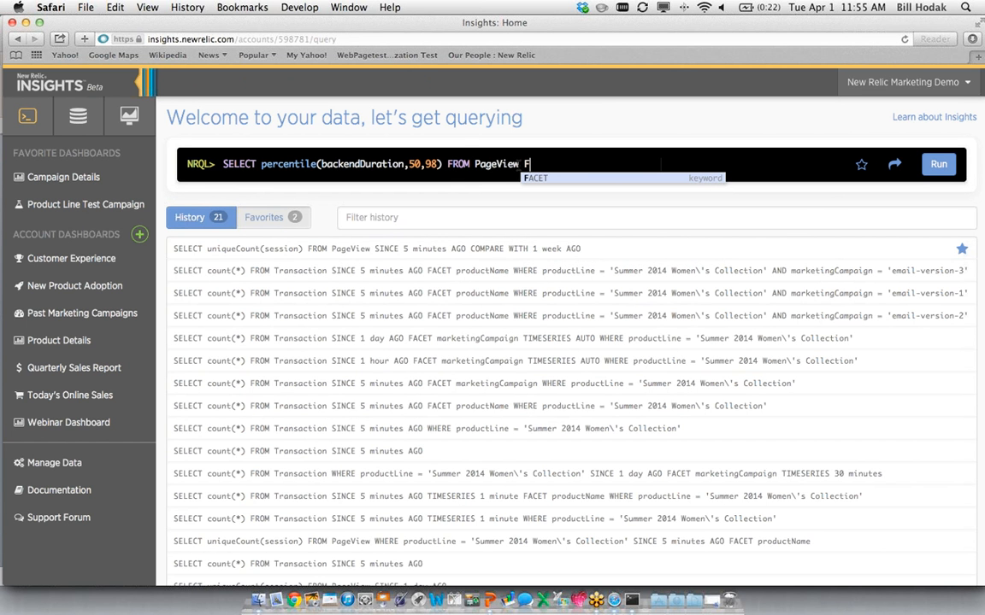
text(ACET)
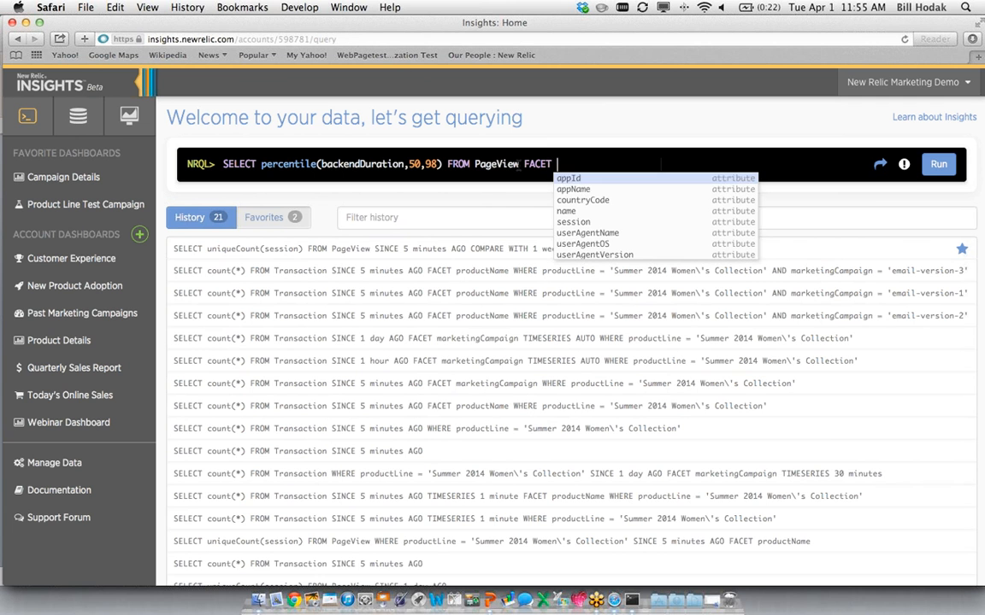
key(Down)
key(Down)
key(Return)
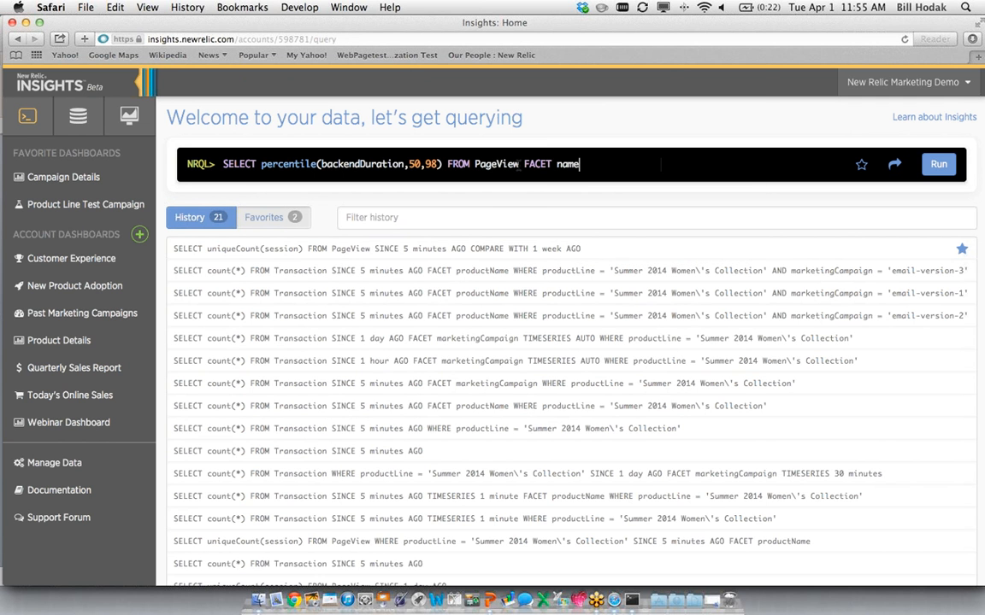
Step: Limit the percentile query to SINCE 5 minutes AGO and run it
text(SINCE 5)
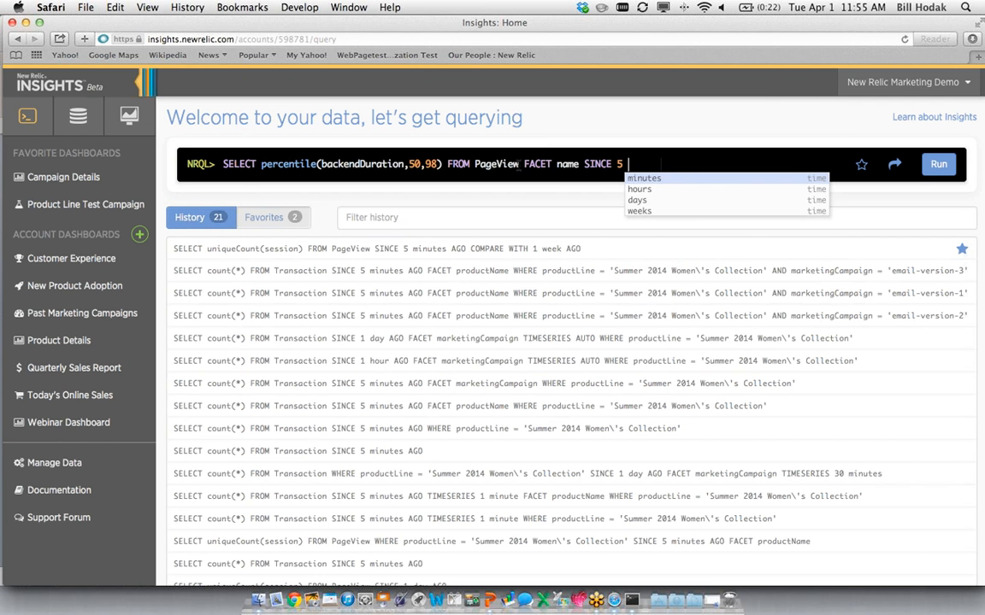
key(Return)
text(a)
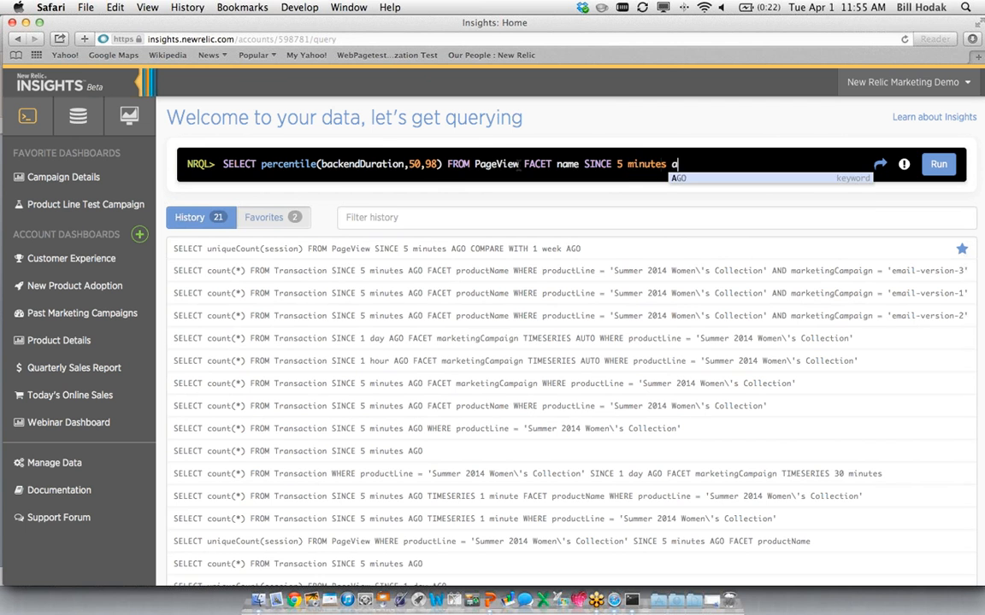
key(Return)
key(Return)
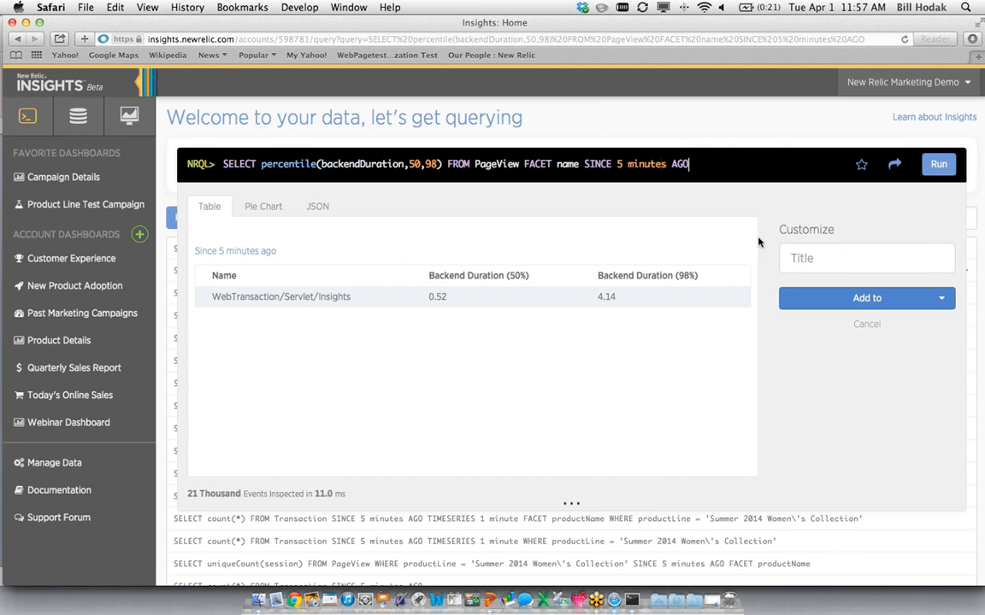
Step: Preview the percentile results as a pie chart and return to the table view above the query history
click(267, 206)
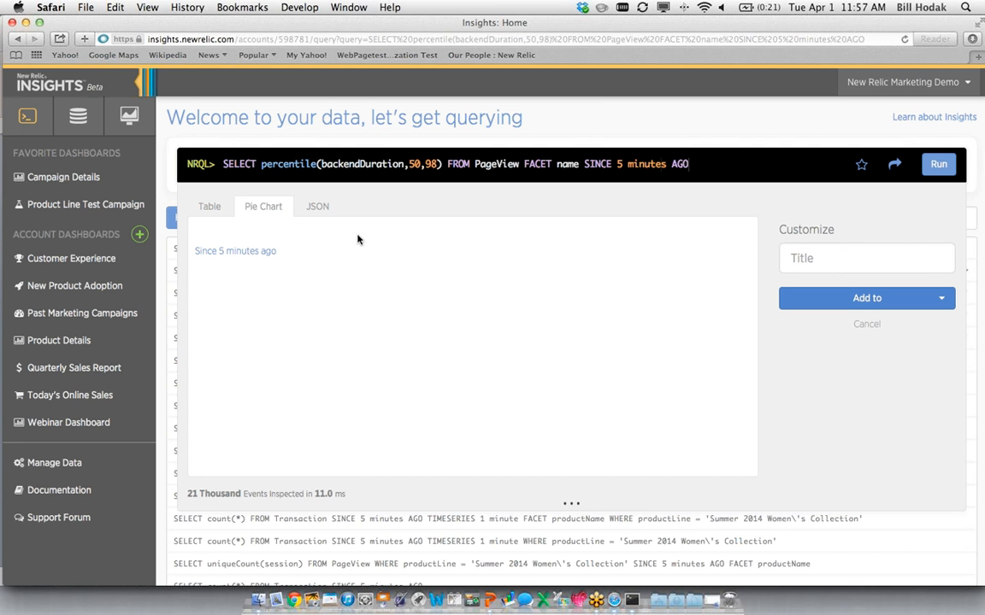
click(212, 207)
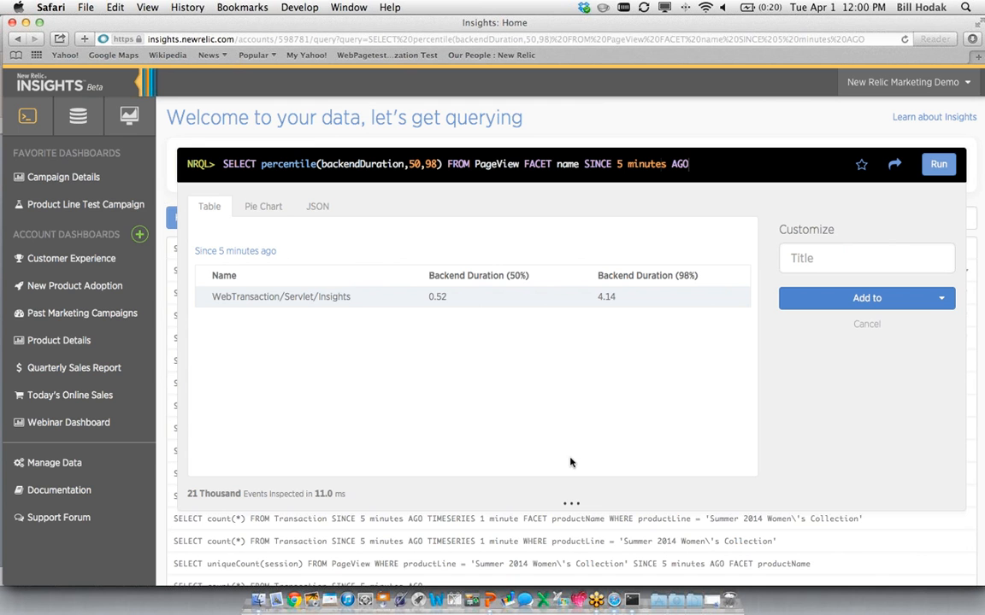
scroll(61, 548, down, 5)
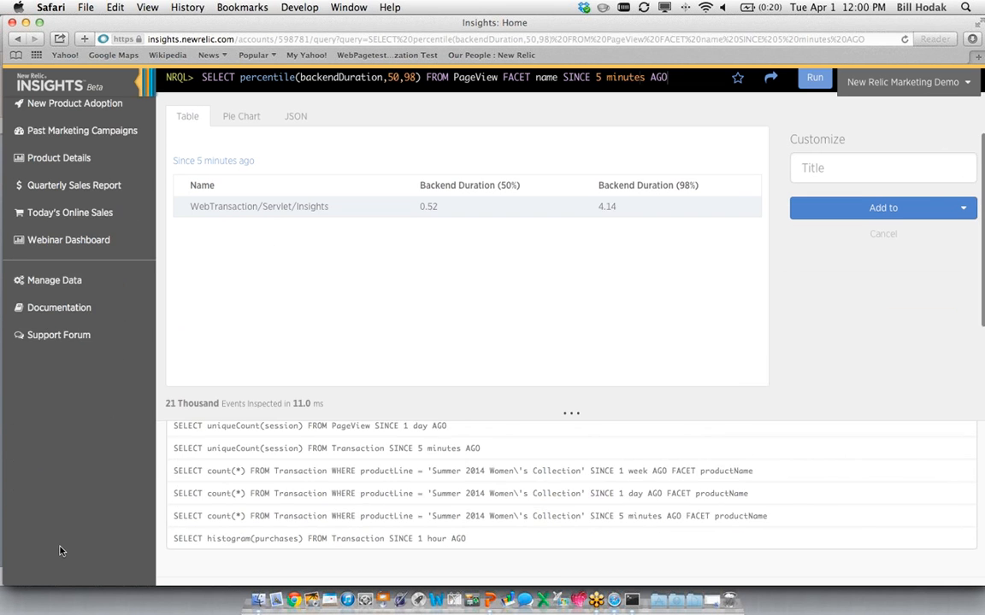